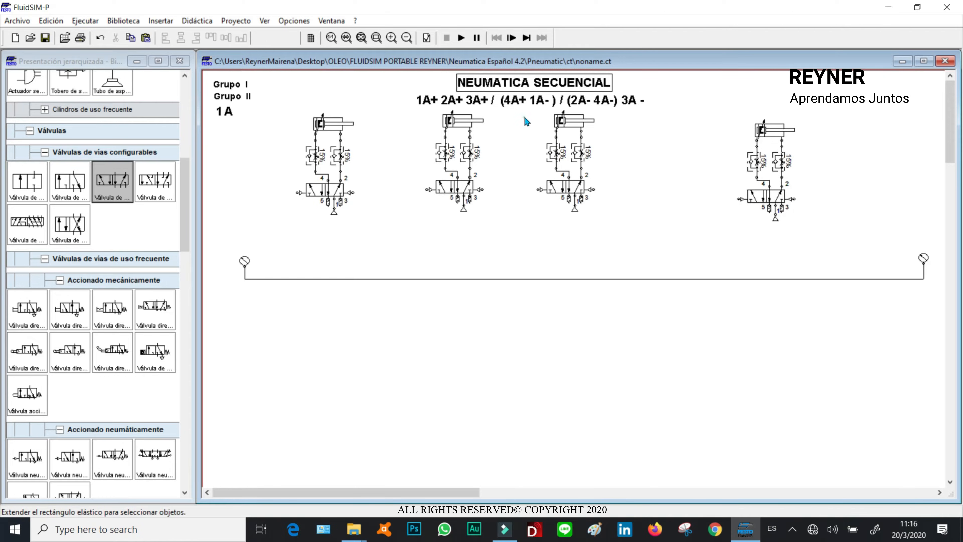
- Reposition the four cylinder-and-valve assemblies so they sit evenly spaced in one row
{"action": "left_click_drag", "start_coordinate": [554, 156], "coordinate": [597, 158]}
{"action": "left_click_drag", "start_coordinate": [411, 114], "coordinate": [522, 238]}
{"action": "left_click_drag", "start_coordinate": [467, 160], "coordinate": [479, 165]}
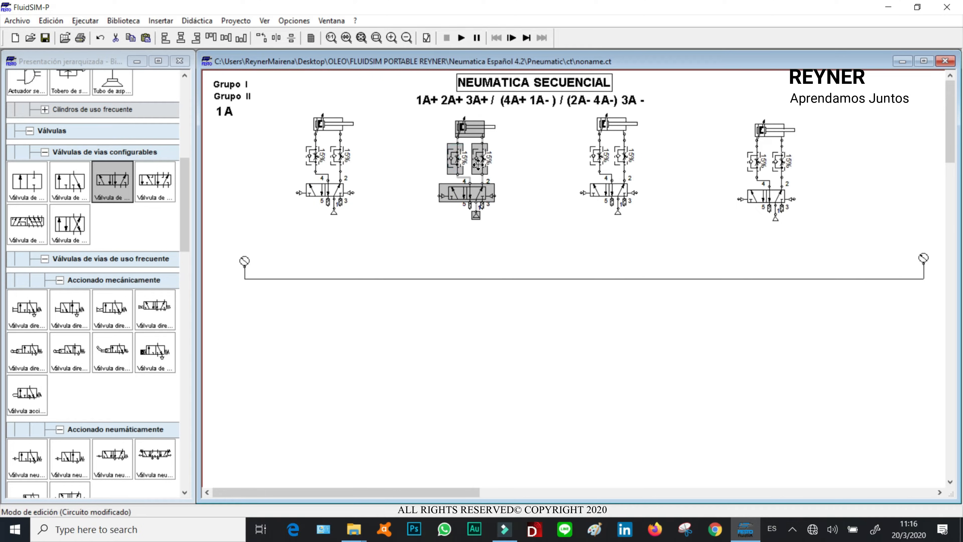
{"action": "left_click_drag", "start_coordinate": [298, 107], "coordinate": [370, 218]}
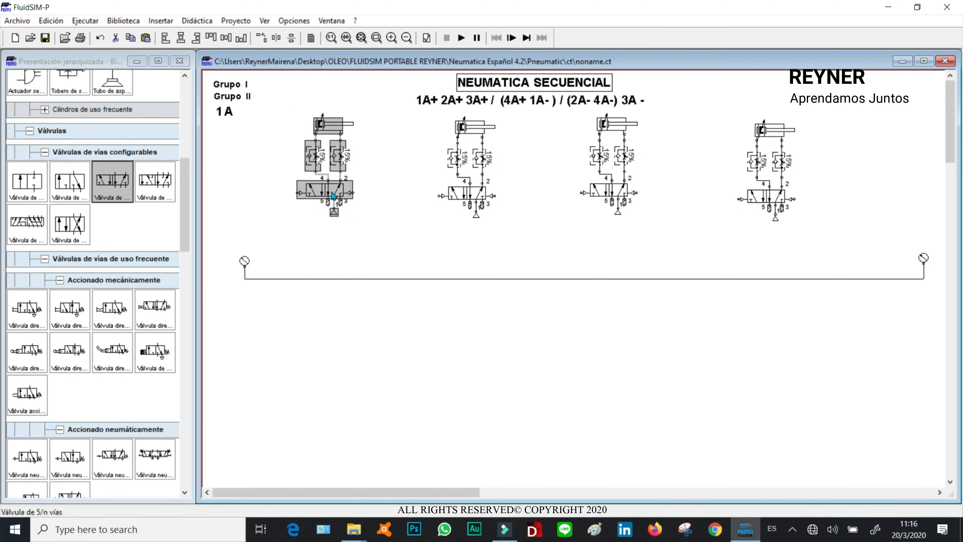
{"action": "left_click_drag", "start_coordinate": [331, 190], "coordinate": [340, 193]}
{"action": "left_click", "coordinate": [528, 167]}
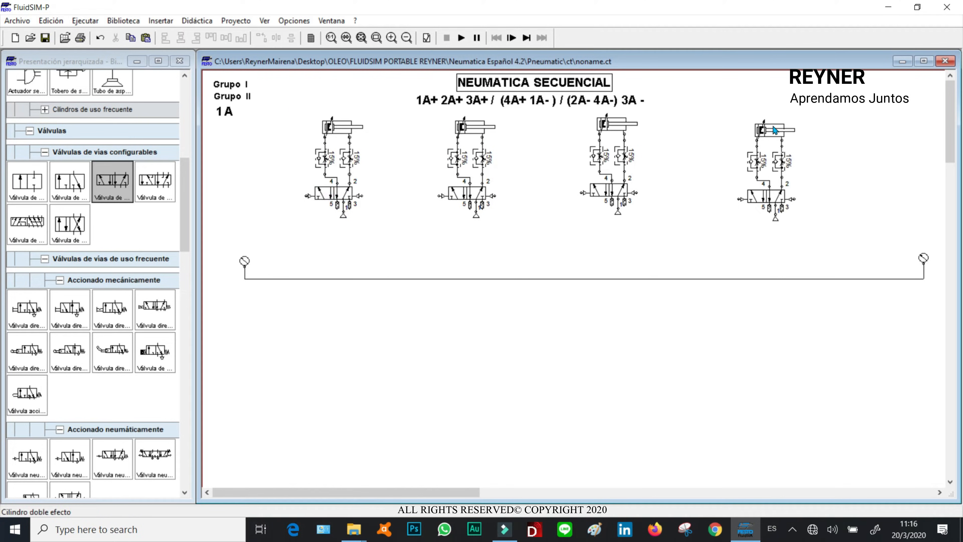
{"action": "mouse_move", "coordinate": [776, 128]}
{"action": "left_mouse_down"}
{"action": "mouse_move", "coordinate": [788, 127]}
{"action": "mouse_move", "coordinate": [772, 125]}
{"action": "left_mouse_up"}
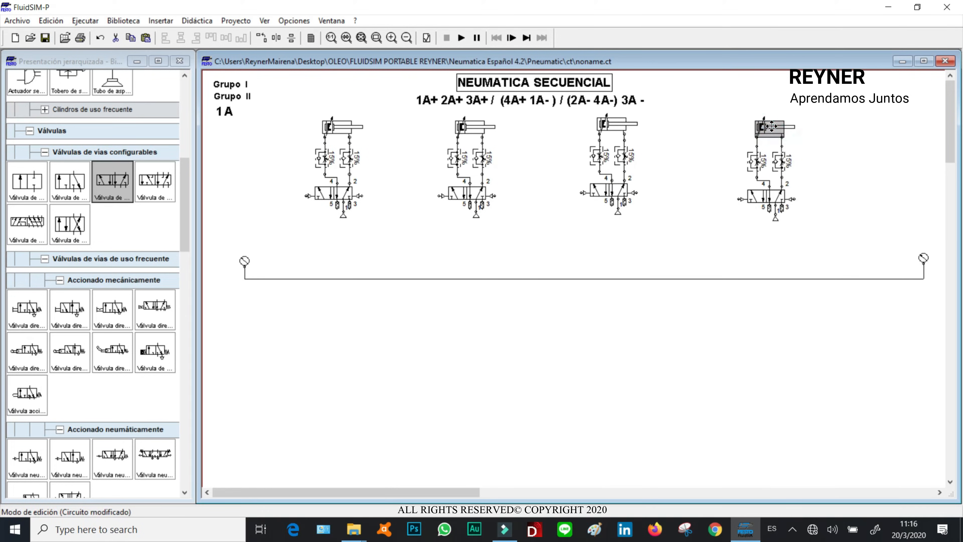
- Copy the 1A label and place a copy beside each of the four cylinders
{"action": "left_click", "coordinate": [228, 116]}
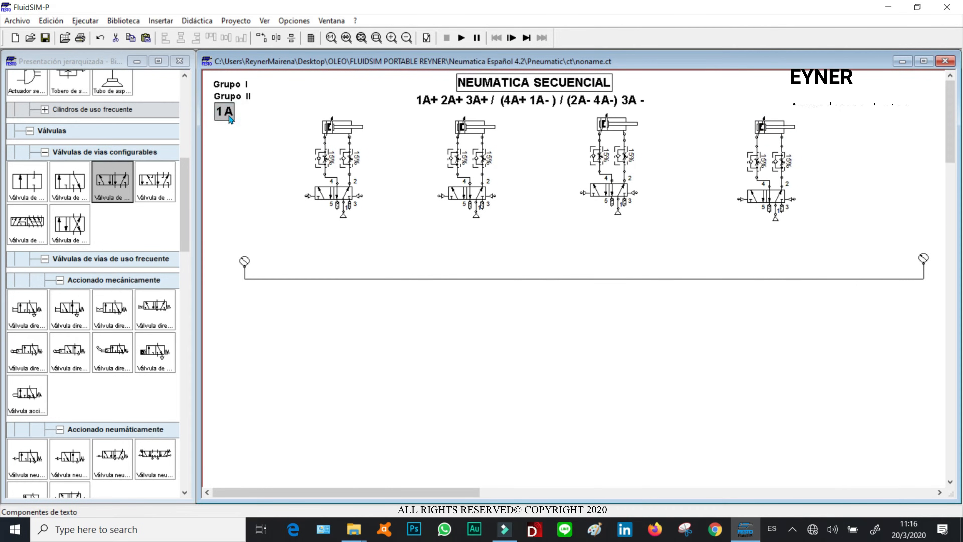
{"action": "key", "text": "ctrl+c"}
{"action": "key", "text": "ctrl+v"}
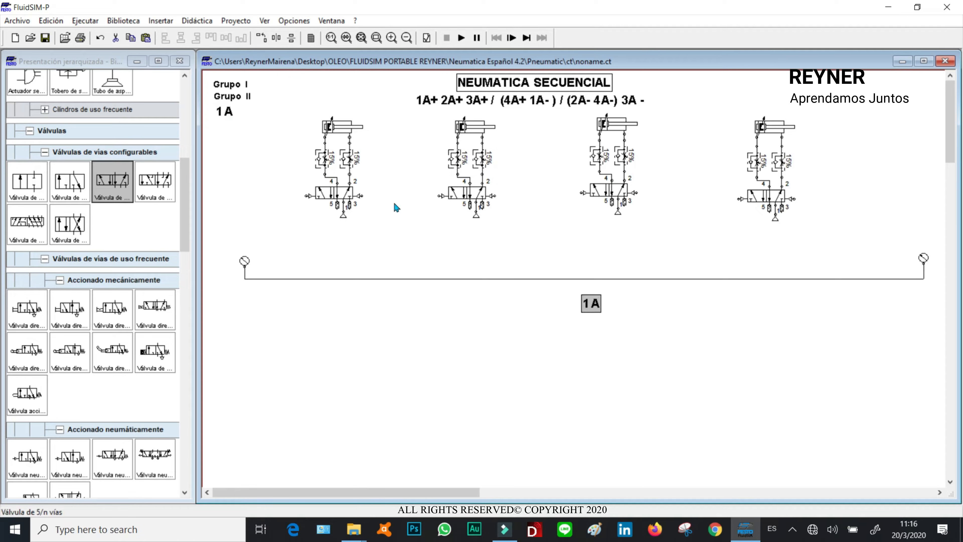
{"action": "left_click_drag", "start_coordinate": [606, 304], "coordinate": [458, 127]}
{"action": "key", "text": "ctrl+v"}
{"action": "left_click_drag", "start_coordinate": [596, 312], "coordinate": [587, 129]}
{"action": "key", "text": "ctrl+v"}
{"action": "left_click_drag", "start_coordinate": [610, 310], "coordinate": [749, 128]}
{"action": "left_click_drag", "start_coordinate": [222, 112], "coordinate": [325, 132]}
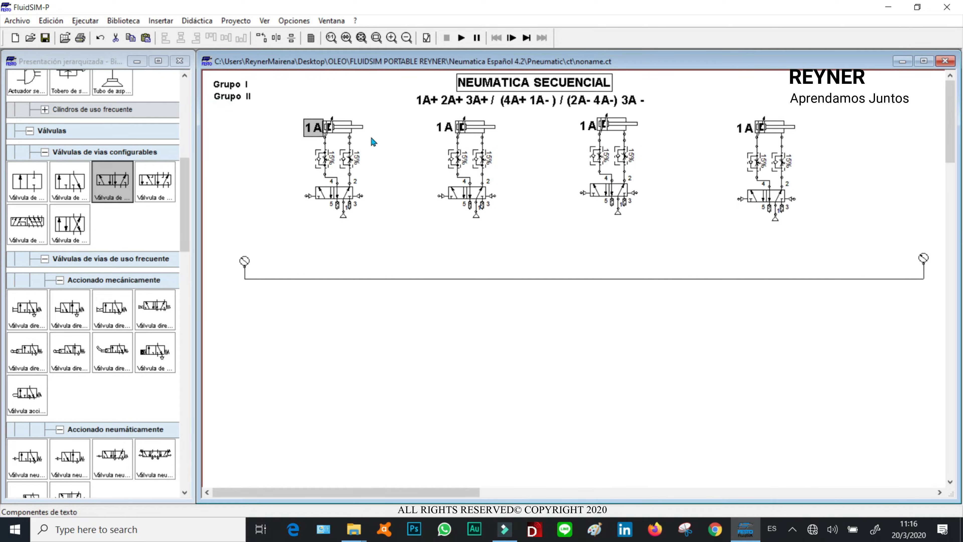
- Rename the second cylinder's label to 2A
{"action": "double_click", "coordinate": [447, 132]}
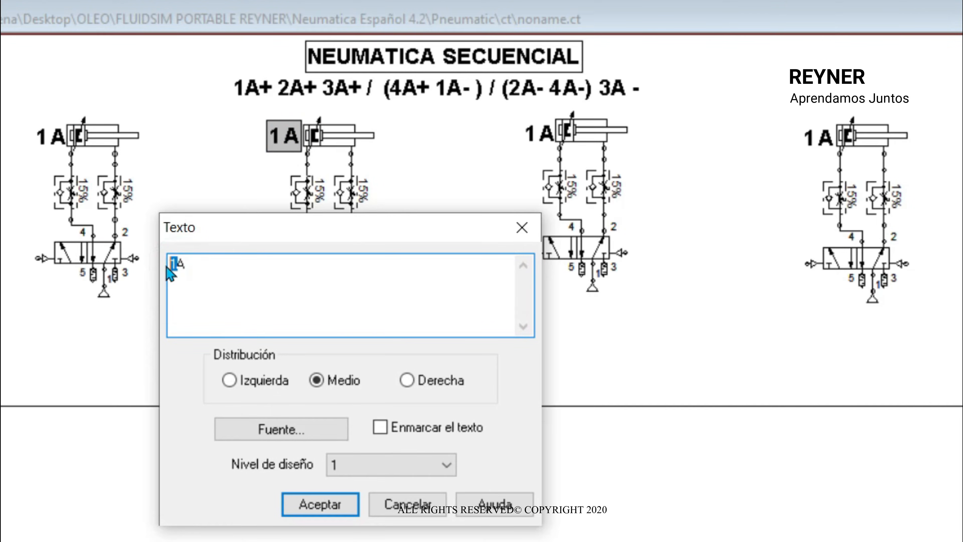
{"action": "type", "text": "2"}
{"action": "left_click", "coordinate": [316, 505]}
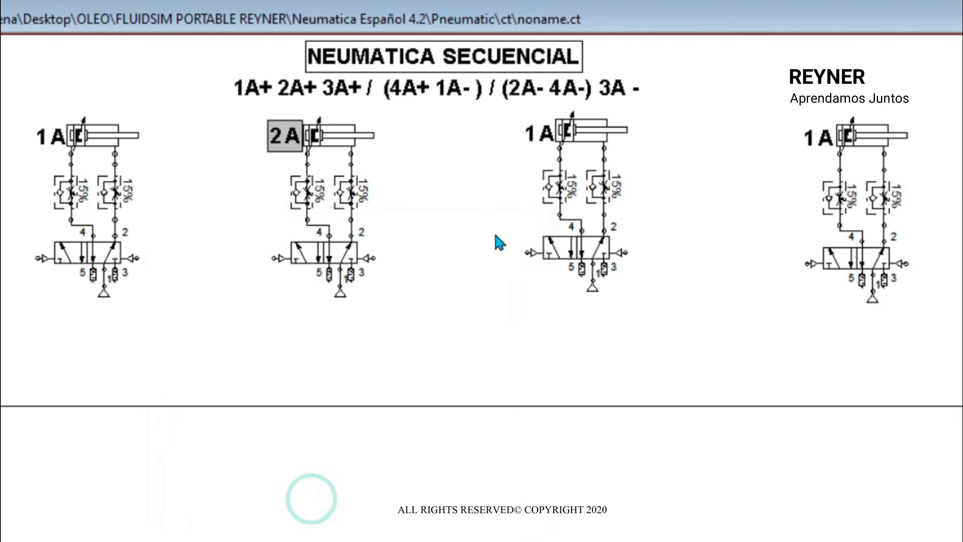
- Rename the third and fourth cylinder labels to 3A and 4A
{"action": "double_click", "coordinate": [538, 133]}
{"action": "left_click_drag", "start_coordinate": [175, 264], "coordinate": [155, 266]}
{"action": "type", "text": "3A"}
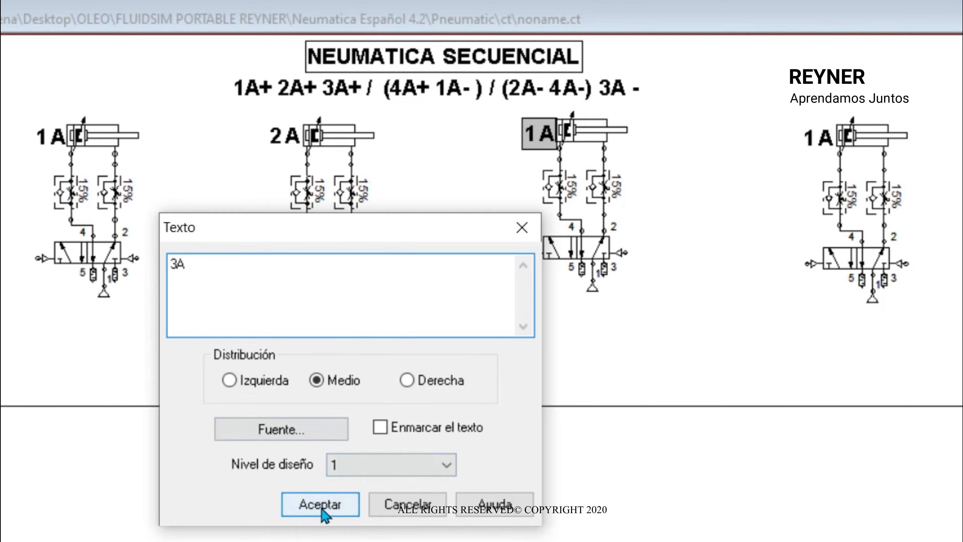
{"action": "left_click", "coordinate": [320, 506]}
{"action": "double_click", "coordinate": [819, 138]}
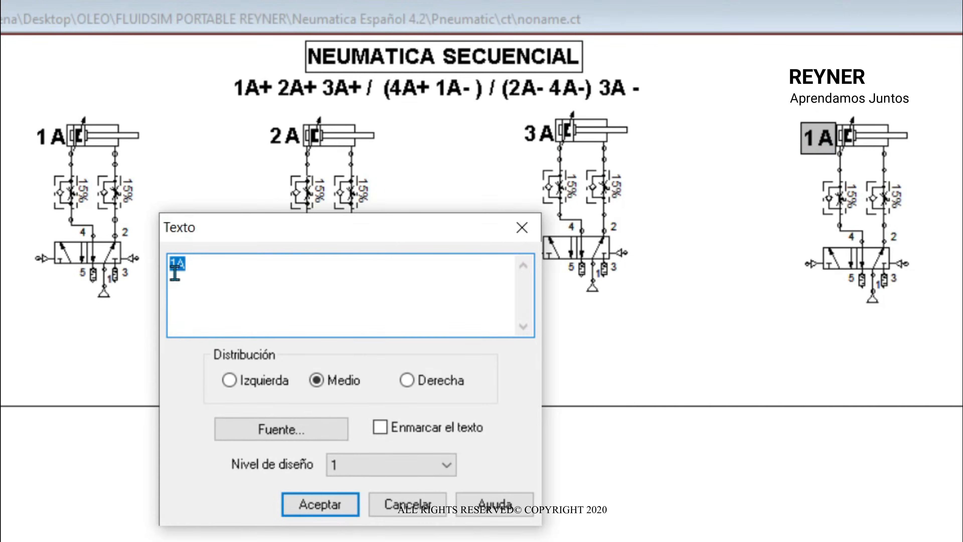
{"action": "left_click_drag", "start_coordinate": [175, 264], "coordinate": [156, 274]}
{"action": "type", "text": "4"}
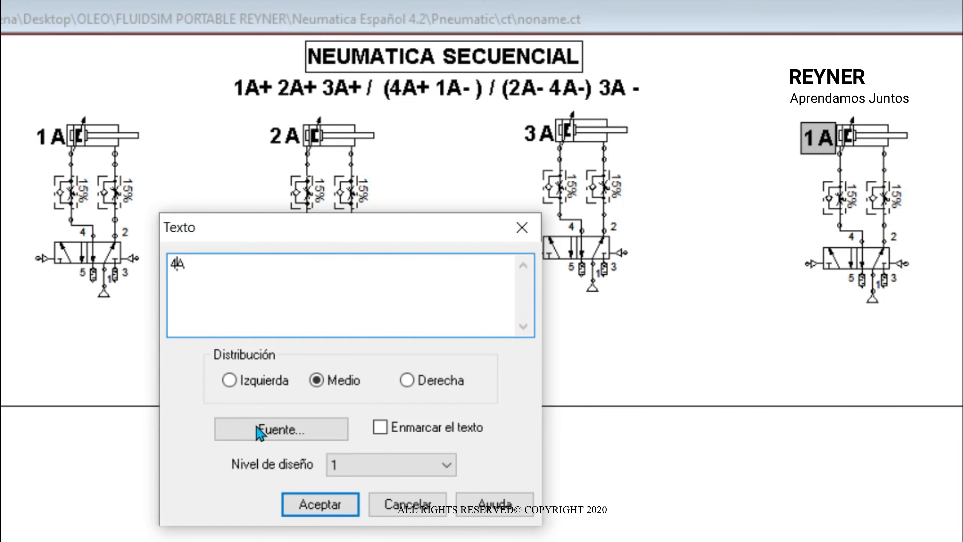
{"action": "left_click", "coordinate": [321, 504]}
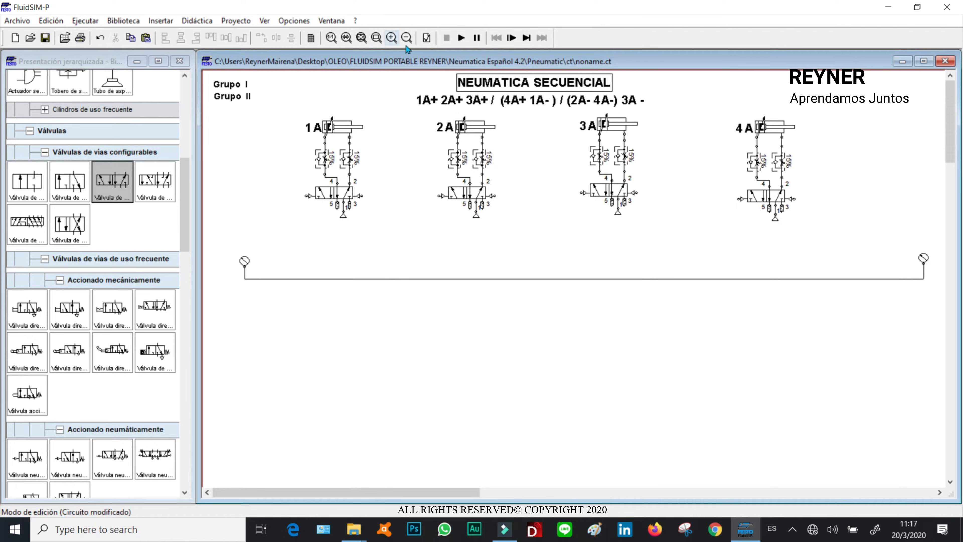
- Zoom in on the cylinder row to inspect the labels and alignment
{"action": "left_click", "coordinate": [377, 37]}
{"action": "mouse_move", "coordinate": [410, 59]}
{"action": "left_mouse_down"}
{"action": "mouse_move", "coordinate": [605, 174]}
{"action": "mouse_move", "coordinate": [406, 56]}
{"action": "left_mouse_up"}
{"action": "left_click", "coordinate": [378, 38]}
{"action": "left_click_drag", "start_coordinate": [388, 70], "coordinate": [700, 182]}
{"action": "left_click", "coordinate": [676, 115]}
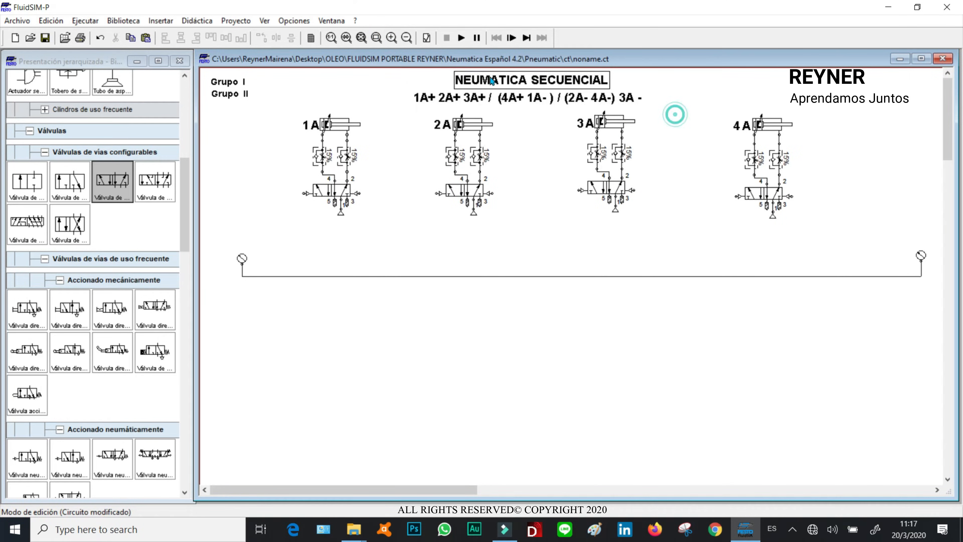
{"action": "left_click", "coordinate": [376, 38]}
{"action": "left_click_drag", "start_coordinate": [402, 76], "coordinate": [699, 172]}
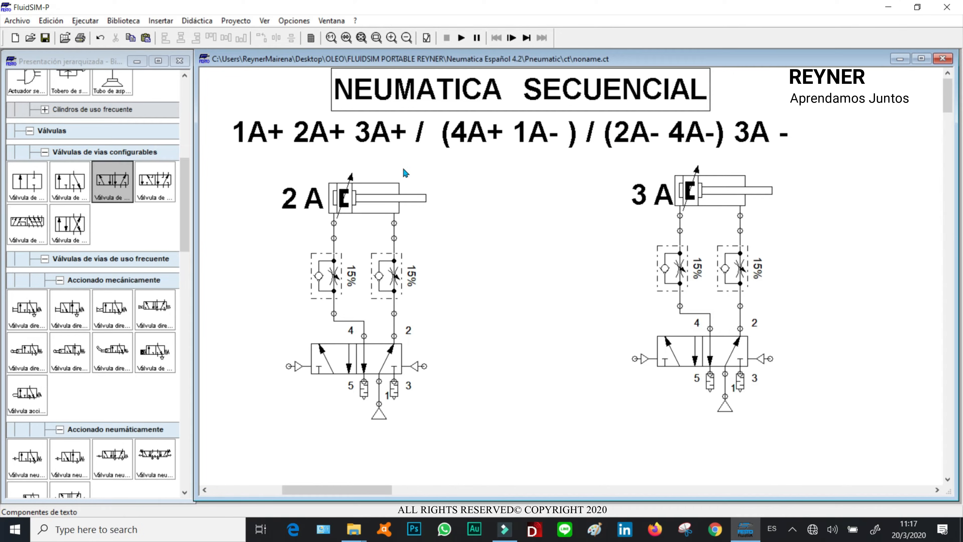
{"action": "left_click", "coordinate": [361, 38]}
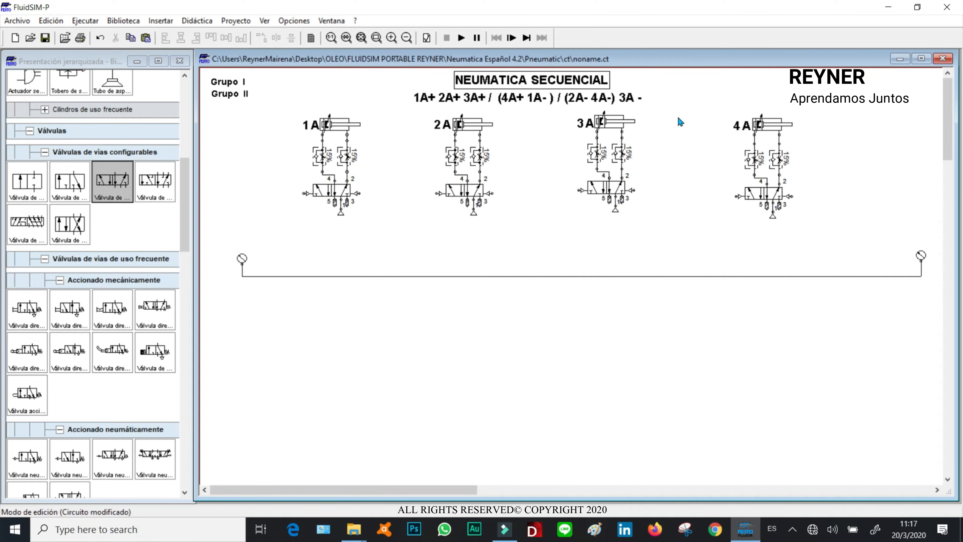
- Paste two copies of the 5/2 valve and place them below the group supply line
{"action": "left_click", "coordinate": [331, 193]}
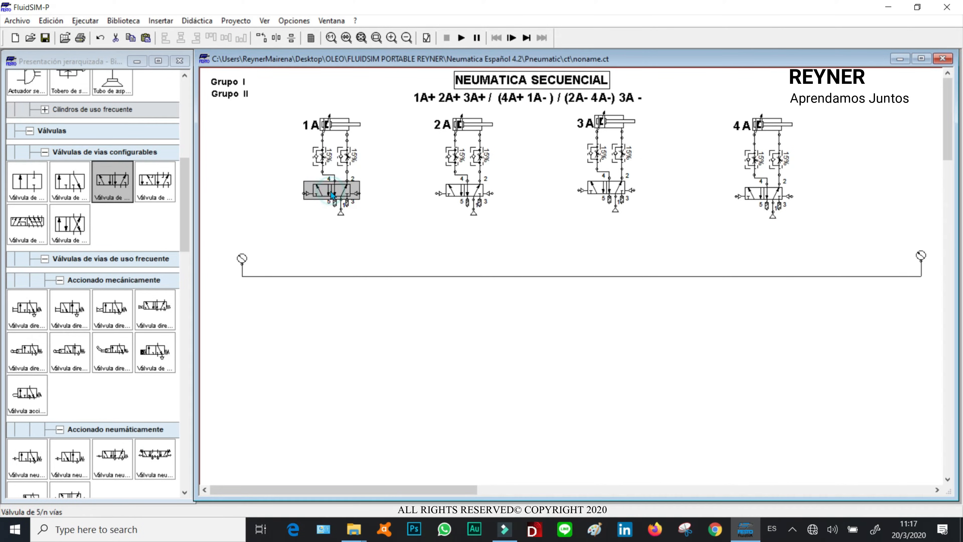
{"action": "key", "text": "ctrl+v"}
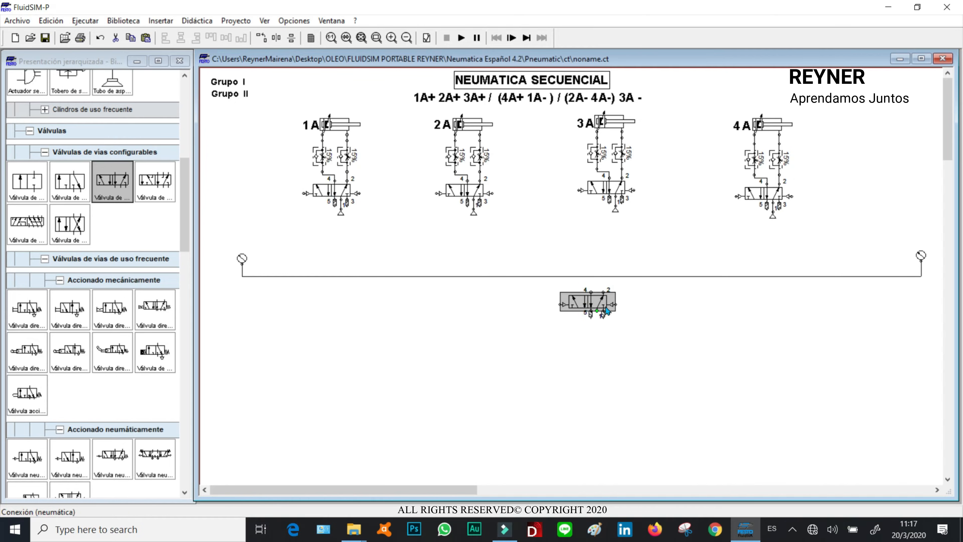
{"action": "left_click_drag", "start_coordinate": [596, 307], "coordinate": [550, 344]}
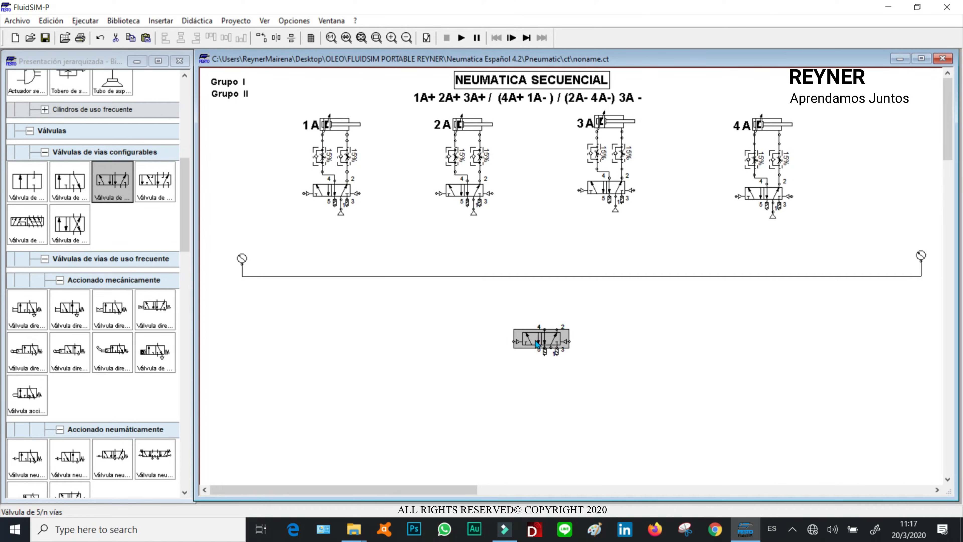
{"action": "key", "text": "ctrl+v"}
{"action": "left_click_drag", "start_coordinate": [595, 308], "coordinate": [541, 391]}
{"action": "left_click", "coordinate": [661, 344]}
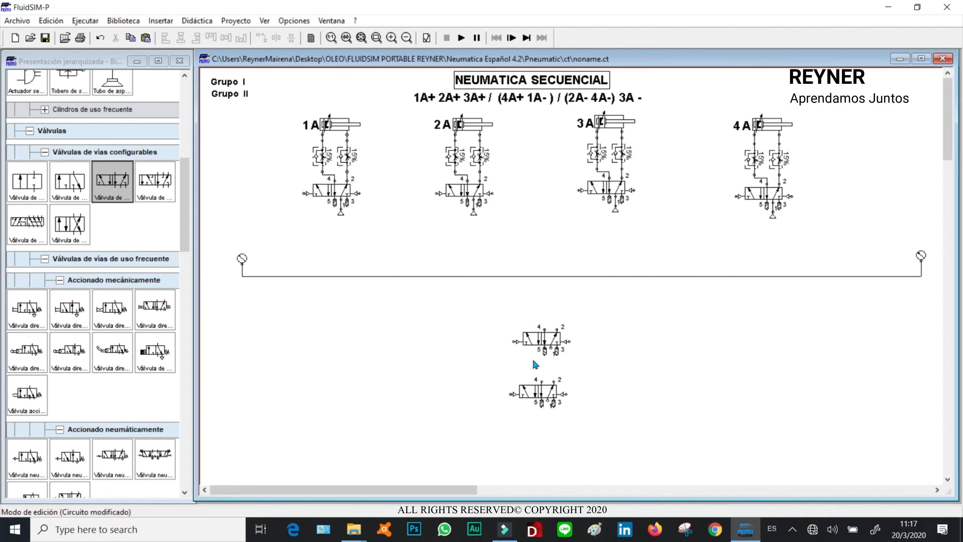
- Duplicate the group supply line with its two endpoint gauges
{"action": "left_click", "coordinate": [392, 239]}
{"action": "left_click_drag", "start_coordinate": [222, 237], "coordinate": [816, 311]}
{"action": "left_click_drag", "start_coordinate": [506, 491], "coordinate": [463, 490]}
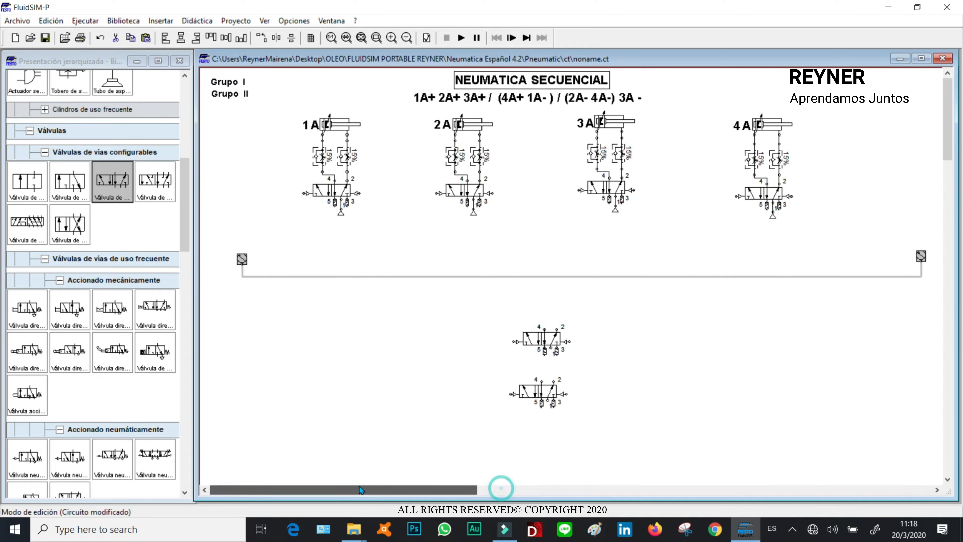
{"action": "key", "text": "ctrl+c"}
{"action": "key", "text": "ctrl+v"}
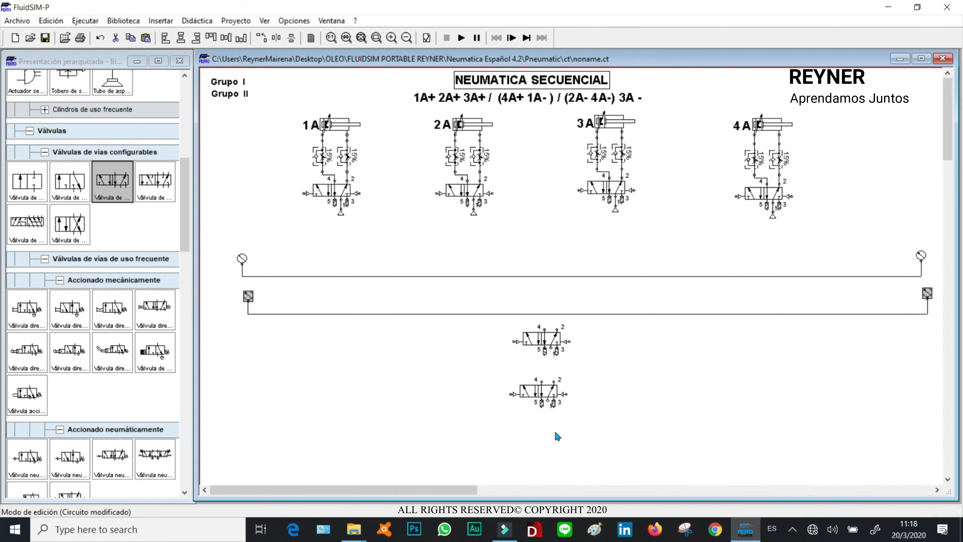
{"action": "left_click", "coordinate": [538, 427]}
- Position the duplicated line and its endpoint gauges just below the first group line
{"action": "left_click_drag", "start_coordinate": [248, 297], "coordinate": [233, 267]}
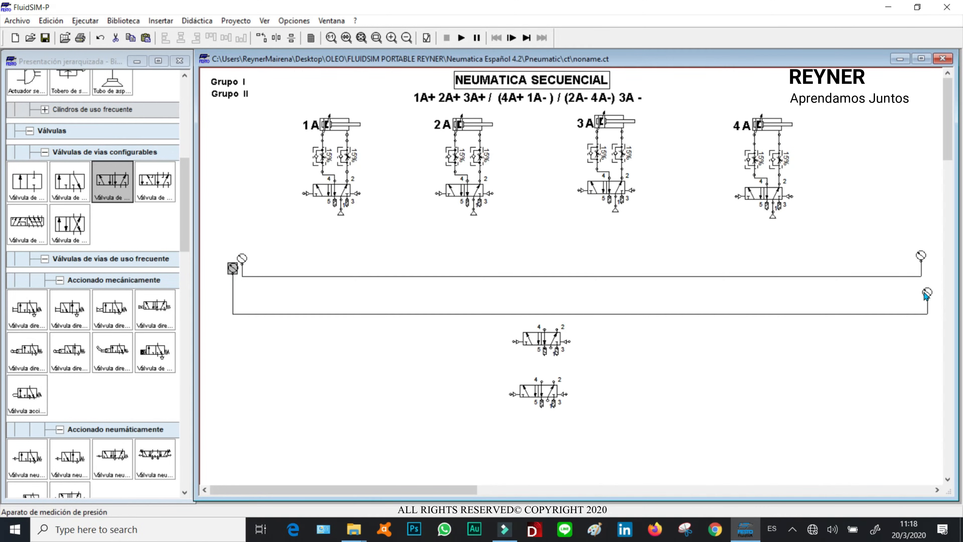
{"action": "left_click_drag", "start_coordinate": [930, 296], "coordinate": [936, 269]}
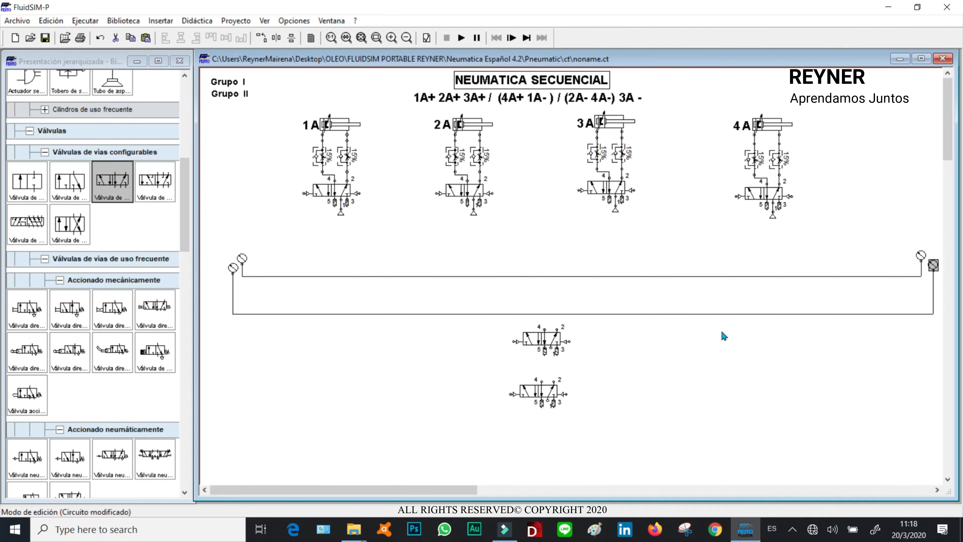
{"action": "left_click_drag", "start_coordinate": [715, 315], "coordinate": [714, 288]}
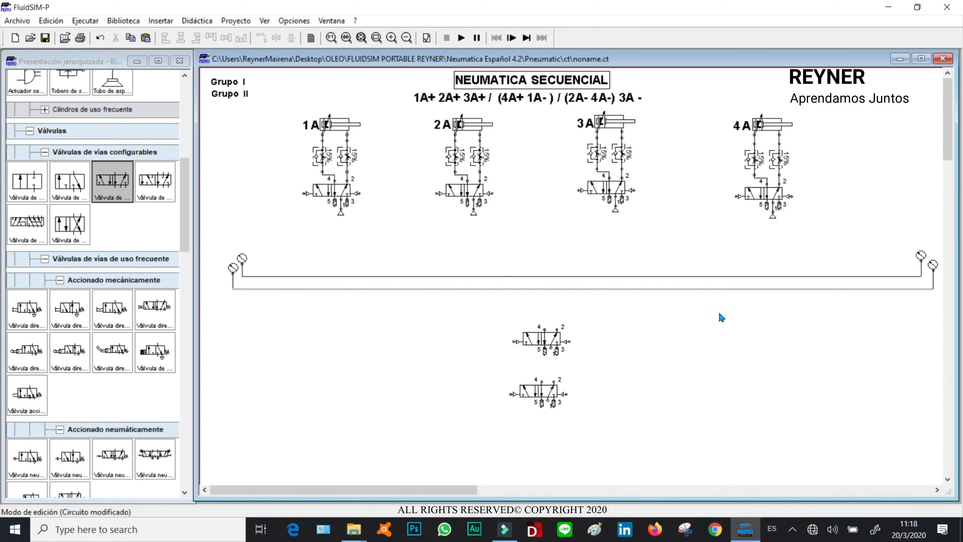
- Paste a third group line and arrange its endpoint gauges below the other two lines
{"action": "key", "text": "ctrl+v"}
{"action": "left_click_drag", "start_coordinate": [237, 292], "coordinate": [217, 275]}
{"action": "left_click_drag", "start_coordinate": [903, 274], "coordinate": [943, 283]}
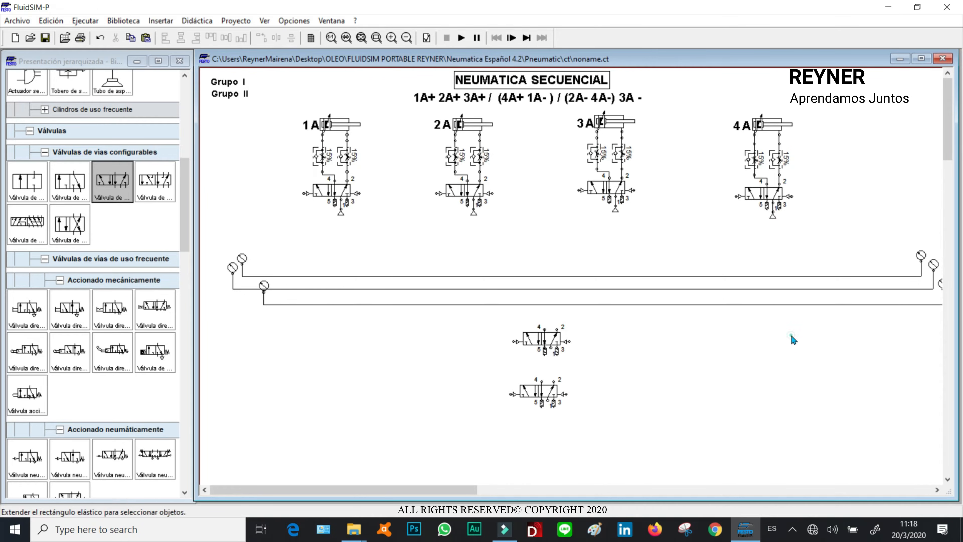
{"action": "left_click_drag", "start_coordinate": [265, 285], "coordinate": [223, 271]}
{"action": "left_click", "coordinate": [540, 304]}
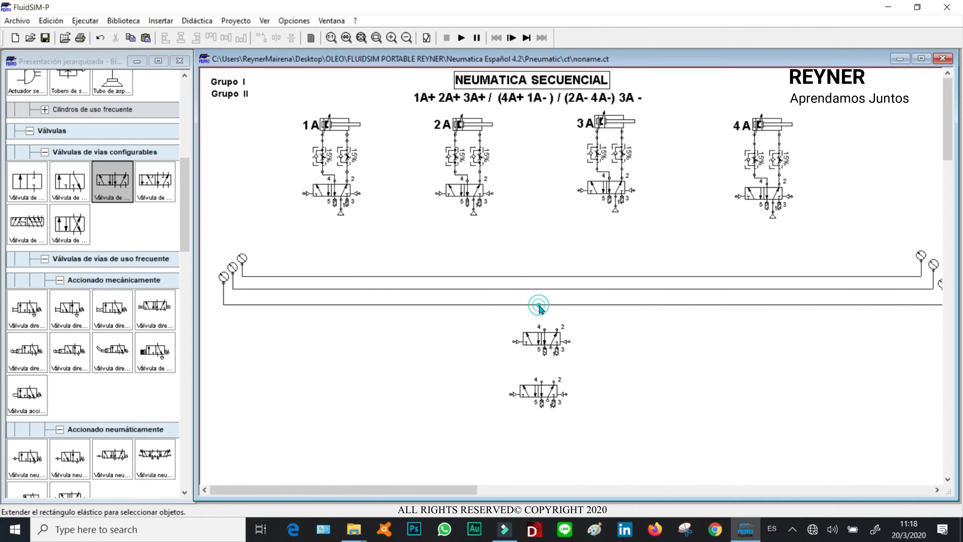
{"action": "left_click_drag", "start_coordinate": [540, 304], "coordinate": [544, 302]}
{"action": "left_click", "coordinate": [362, 38]}
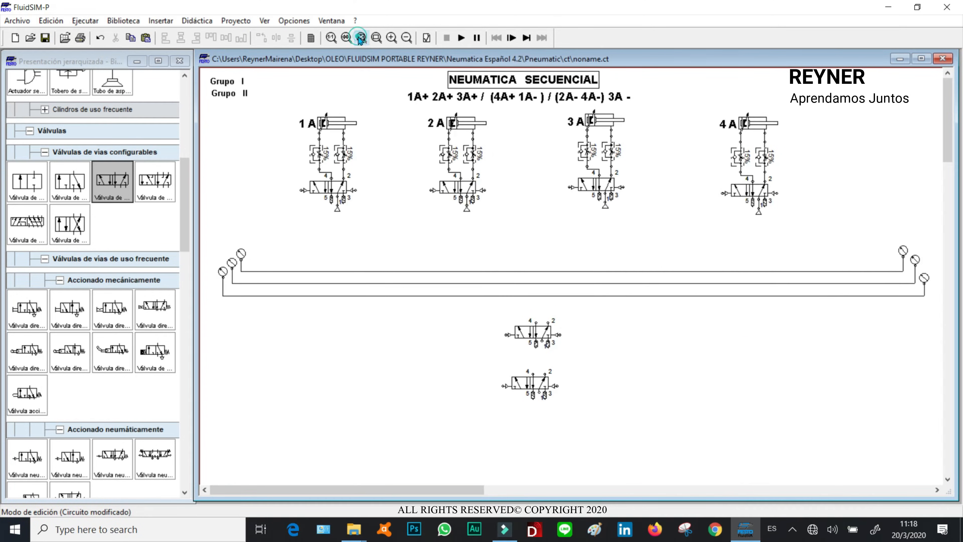
{"action": "left_click_drag", "start_coordinate": [932, 282], "coordinate": [935, 278]}
- Move the Grupo I and Grupo II labels beside the right-end gauges of the first two lines
{"action": "left_click_drag", "start_coordinate": [228, 81], "coordinate": [923, 234]}
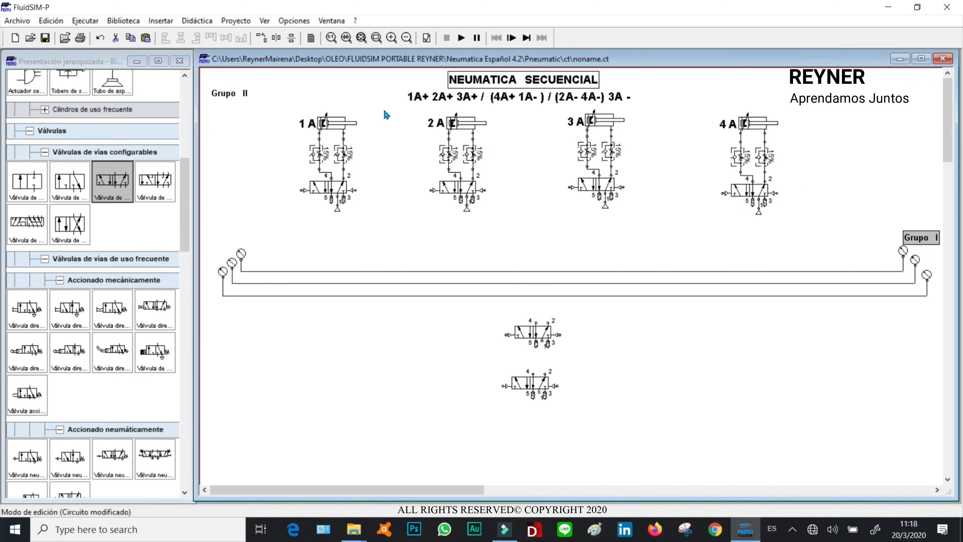
{"action": "left_click", "coordinate": [234, 95]}
{"action": "left_click_drag", "start_coordinate": [233, 95], "coordinate": [937, 251]}
{"action": "left_click", "coordinate": [936, 250]}
{"action": "left_click_drag", "start_coordinate": [858, 274], "coordinate": [637, 341]}
{"action": "left_click", "coordinate": [860, 318]}
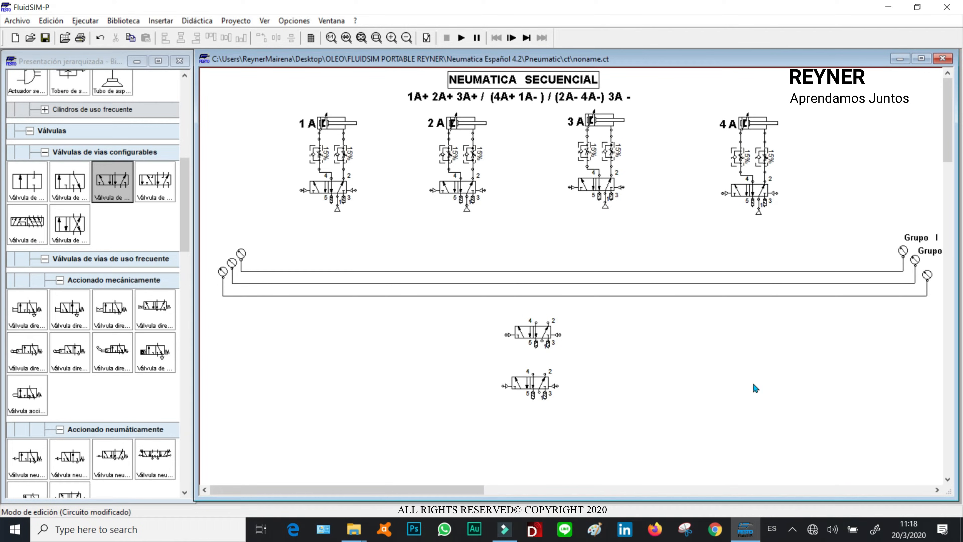
- Duplicate the Grupo II label and place the copy beside the third line's right gauge
{"action": "left_click", "coordinate": [551, 491]}
{"action": "left_click", "coordinate": [531, 255]}
{"action": "mouse_move", "coordinate": [529, 259]}
{"action": "left_mouse_down"}
{"action": "mouse_move", "coordinate": [549, 265]}
{"action": "mouse_move", "coordinate": [563, 289]}
{"action": "mouse_move", "coordinate": [524, 253]}
{"action": "left_mouse_up"}
{"action": "left_click", "coordinate": [611, 304]}
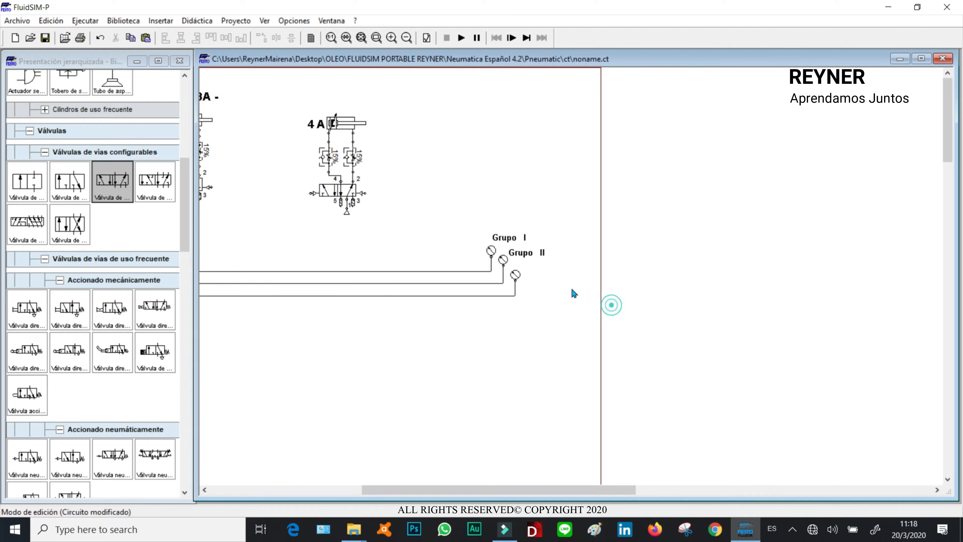
{"action": "left_click", "coordinate": [531, 252]}
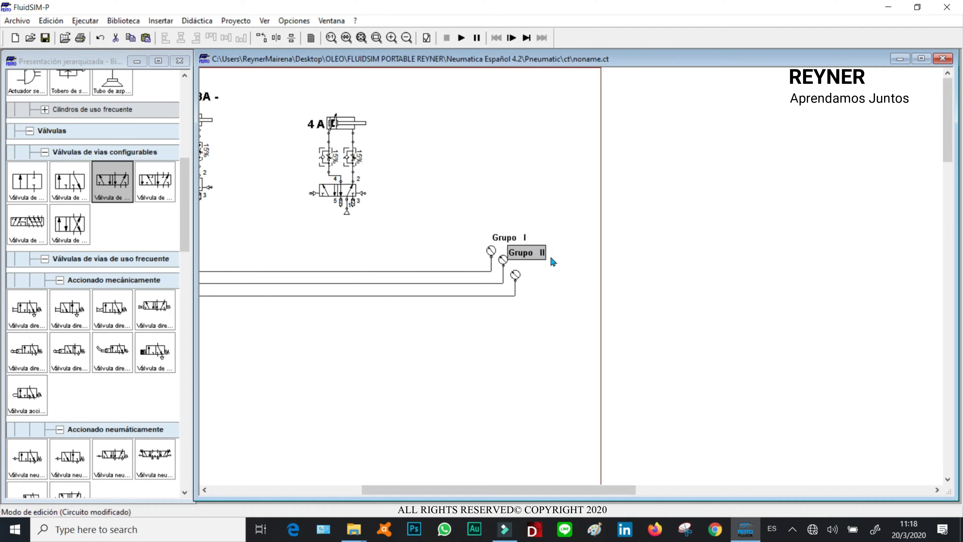
{"action": "key", "text": "ctrl+v"}
{"action": "left_click", "coordinate": [551, 270]}
{"action": "left_click_drag", "start_coordinate": [587, 302], "coordinate": [539, 269]}
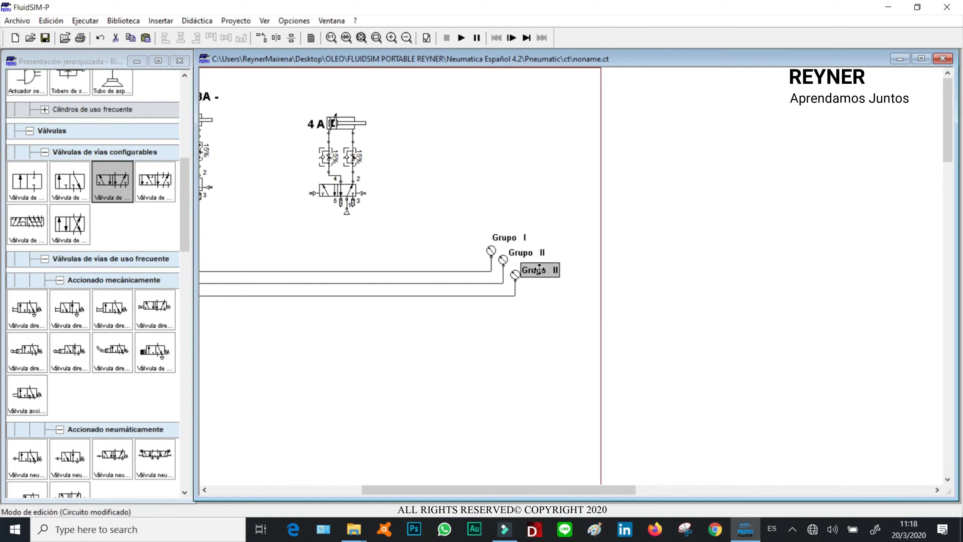
- Rename the duplicated label to Grupo III
{"action": "double_click", "coordinate": [540, 269]}
{"action": "left_click", "coordinate": [411, 195]}
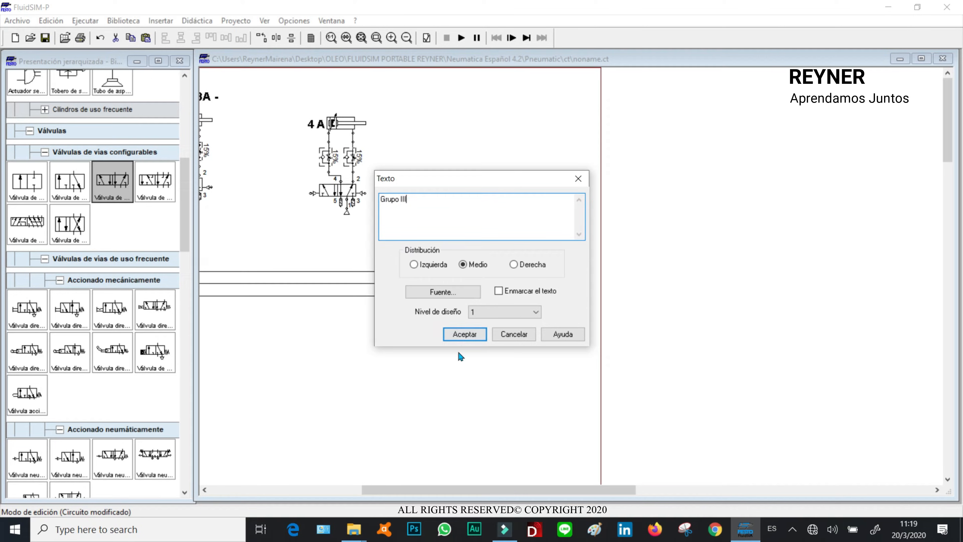
{"action": "left_click", "coordinate": [459, 334]}
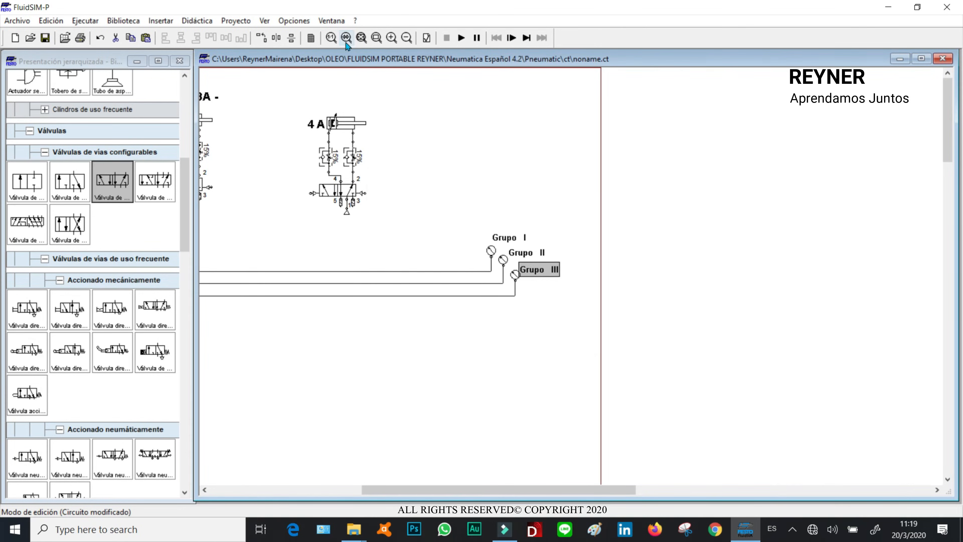
- Place a shuttle valve beside cylinder 1A's 5/2 valve and connect its output port 2 to that valve's left pilot
{"action": "left_click", "coordinate": [362, 37]}
{"action": "left_click", "coordinate": [707, 343]}
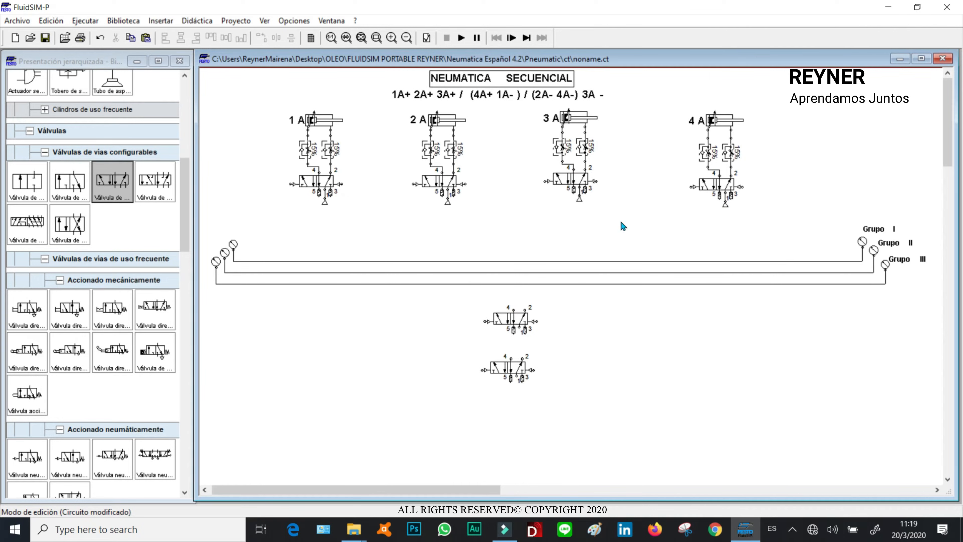
{"action": "left_click_drag", "start_coordinate": [185, 247], "coordinate": [185, 360]}
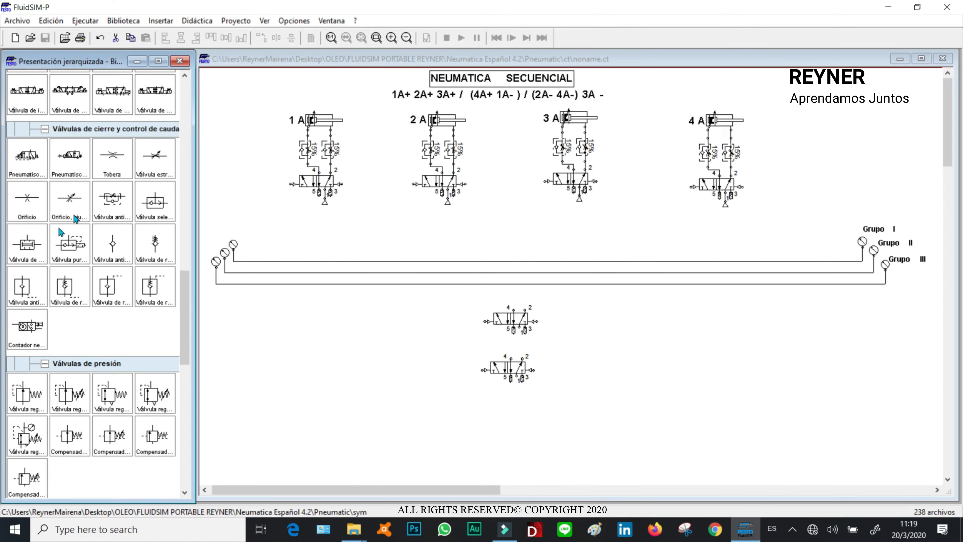
{"action": "left_click_drag", "start_coordinate": [153, 206], "coordinate": [277, 212]}
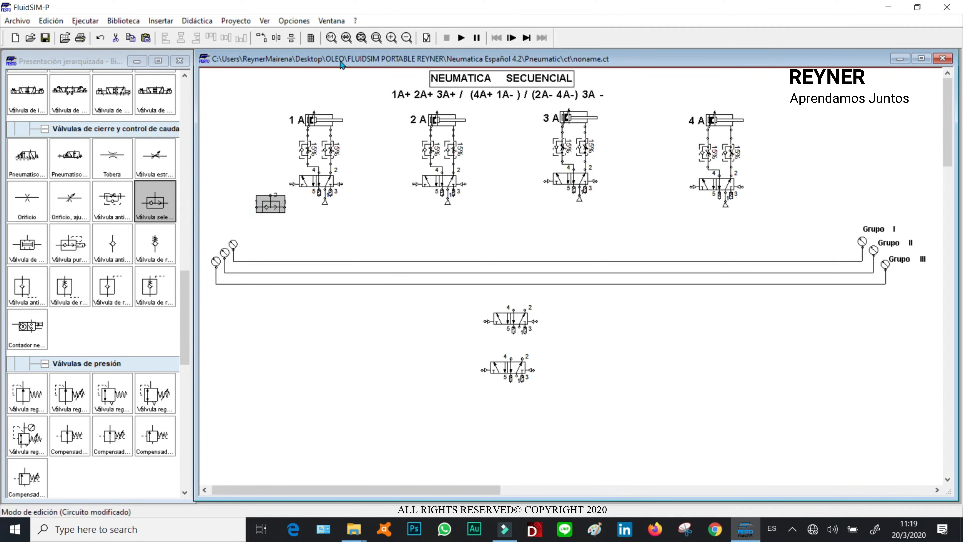
{"action": "left_click", "coordinate": [375, 37]}
{"action": "left_click_drag", "start_coordinate": [206, 91], "coordinate": [229, 289]}
{"action": "mouse_move", "coordinate": [338, 318]}
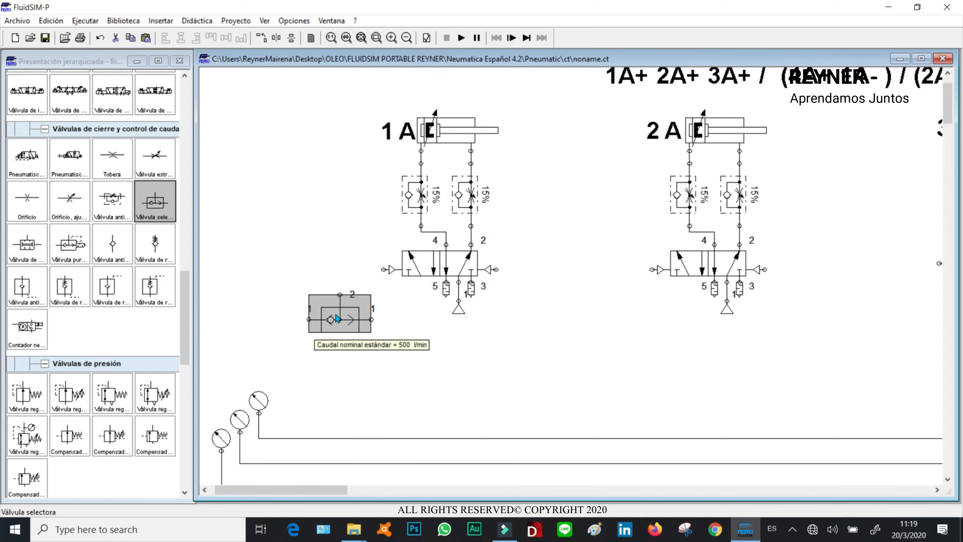
{"action": "left_click_drag", "start_coordinate": [338, 311], "coordinate": [381, 270]}
{"action": "left_click", "coordinate": [338, 263]}
{"action": "left_click_drag", "start_coordinate": [344, 336], "coordinate": [344, 323]}
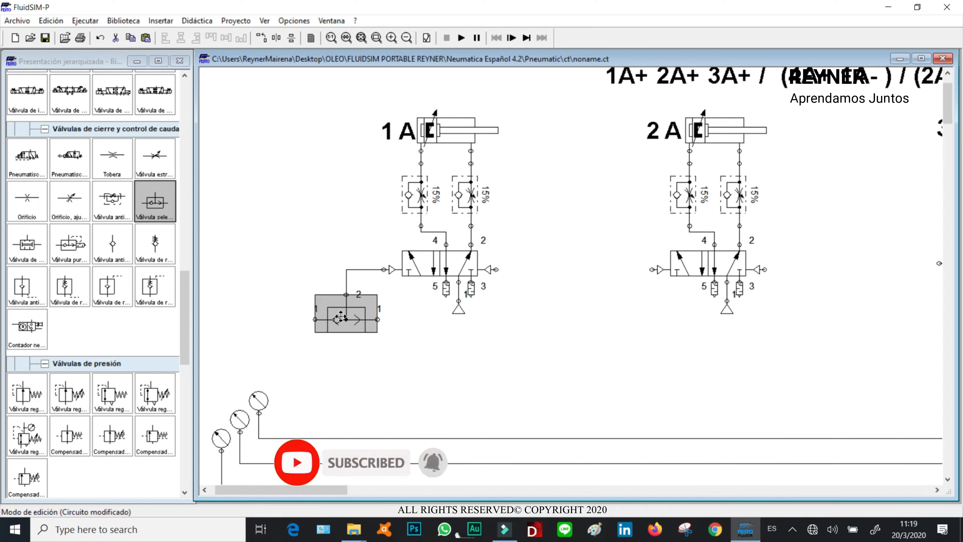
- Add a configurable 3/n-way valve below the shuttle valve and configure it with a manual pushbutton and spring return
{"action": "left_click_drag", "start_coordinate": [181, 296], "coordinate": [192, 192]}
{"action": "left_click_drag", "start_coordinate": [67, 182], "coordinate": [330, 374]}
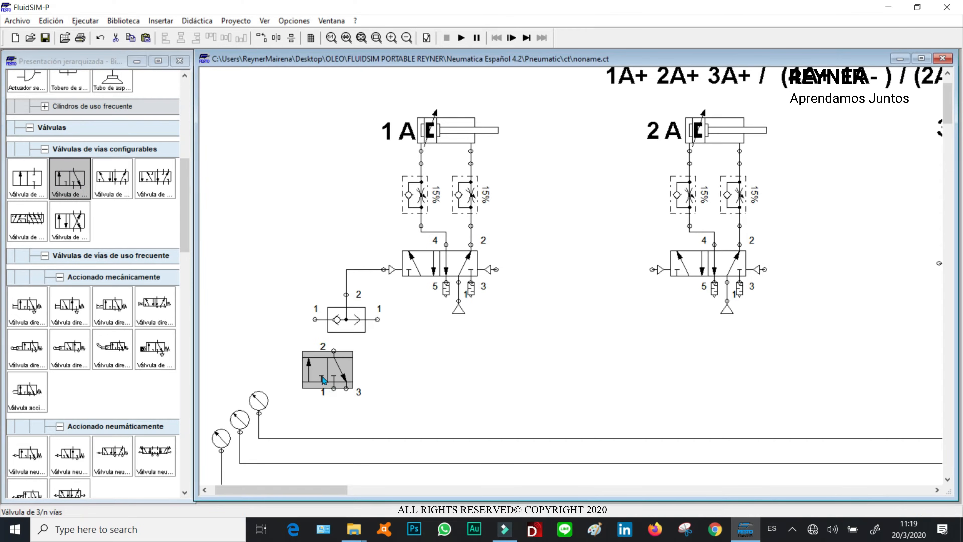
{"action": "double_click", "coordinate": [326, 368]}
{"action": "left_click", "coordinate": [384, 242]}
{"action": "left_click", "coordinate": [394, 215]}
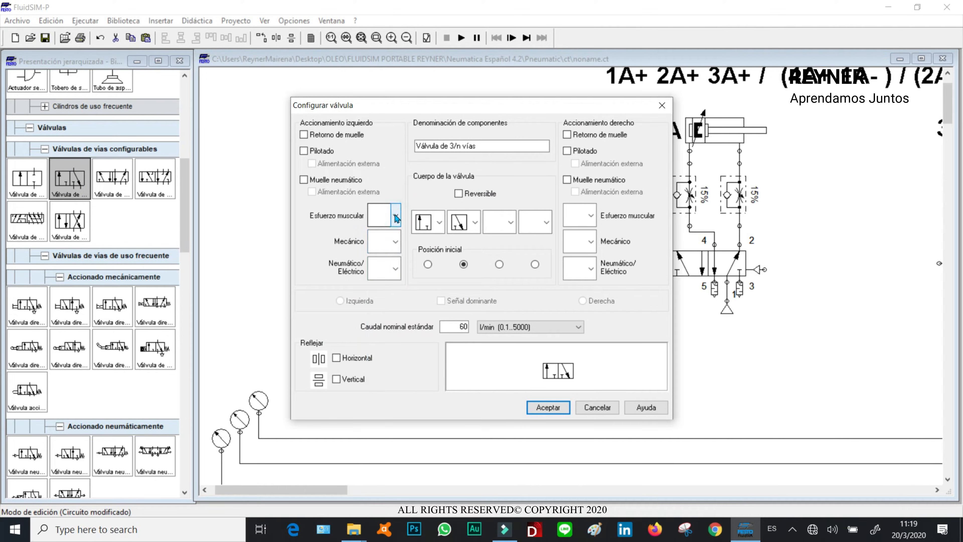
{"action": "left_click", "coordinate": [395, 215]}
{"action": "left_click", "coordinate": [383, 300]}
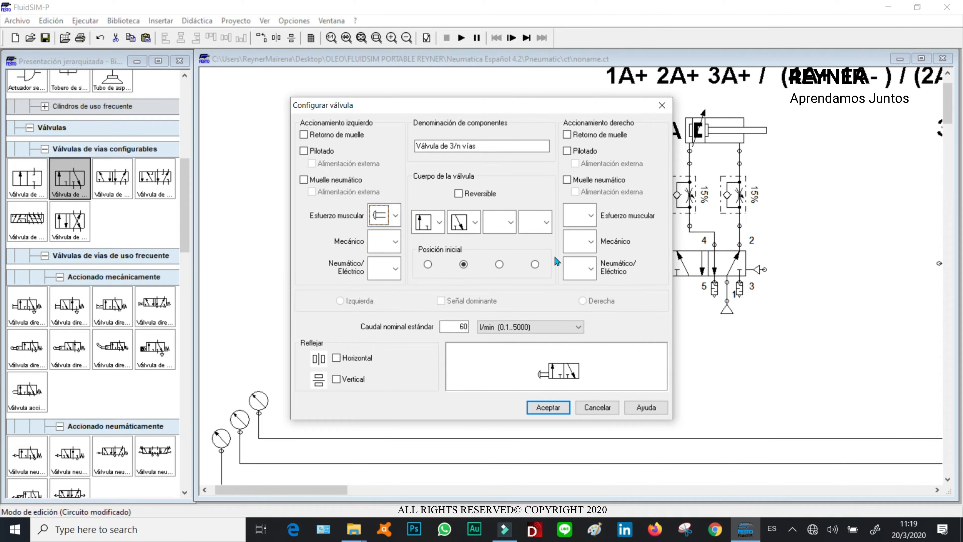
{"action": "left_click", "coordinate": [567, 135]}
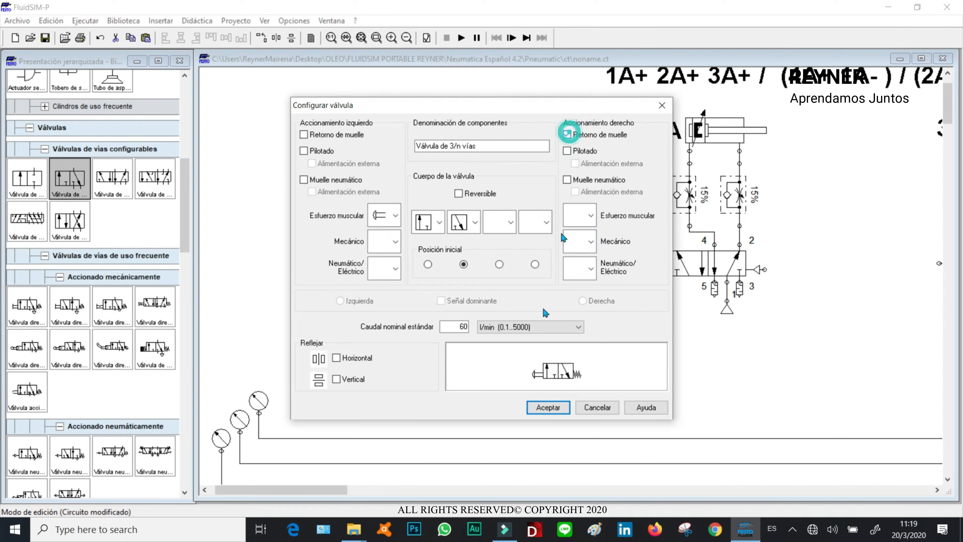
{"action": "left_click", "coordinate": [548, 407]}
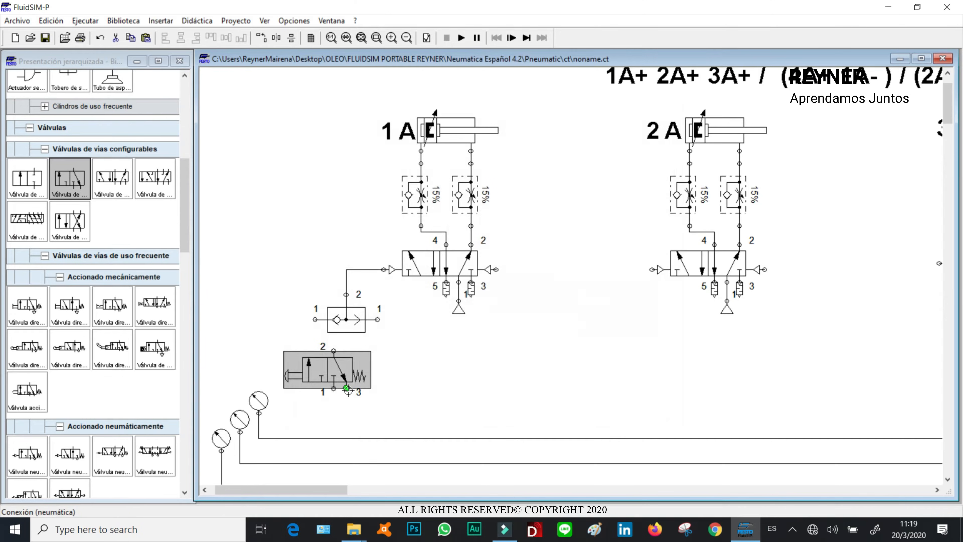
- Set the 3/2 valve's exhaust port 3 closure to a silencer
{"action": "left_click", "coordinate": [346, 389]}
{"action": "double_click", "coordinate": [346, 389]}
{"action": "left_click", "coordinate": [439, 236]}
{"action": "left_click", "coordinate": [440, 250]}
{"action": "left_click", "coordinate": [492, 295]}
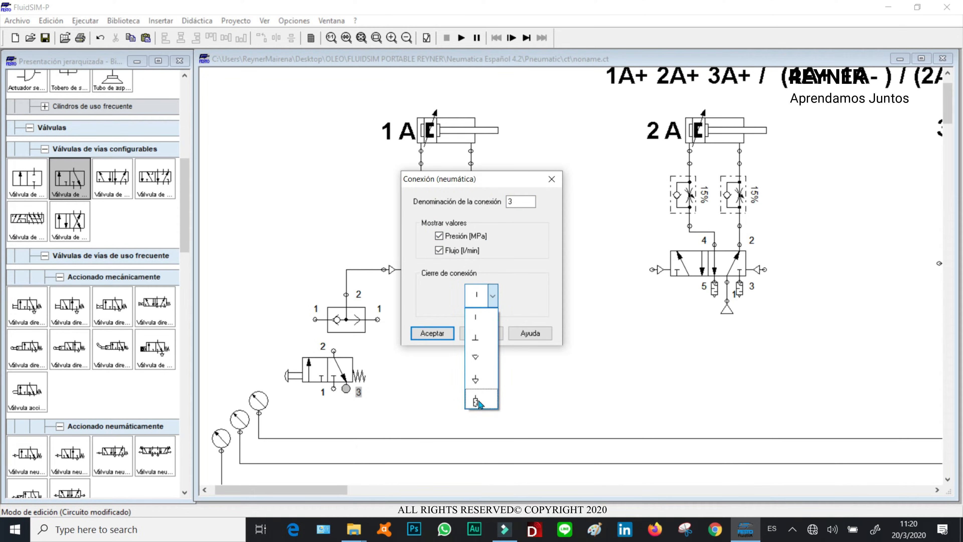
{"action": "left_click", "coordinate": [476, 402]}
{"action": "left_click", "coordinate": [432, 333]}
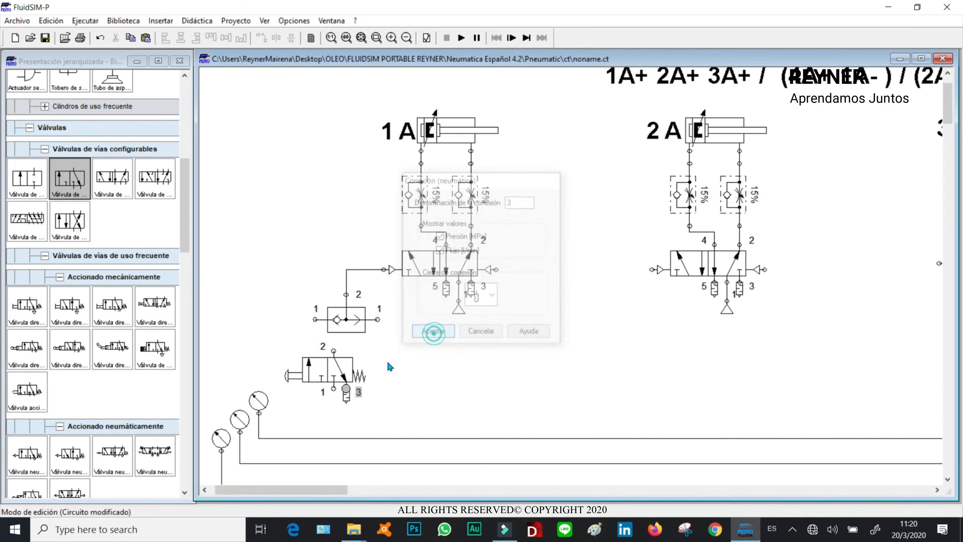
- Reposition the manual 3/2 valve and connect its port 2 to the shuttle valve's left input
{"action": "mouse_move", "coordinate": [335, 375]}
{"action": "left_mouse_down"}
{"action": "mouse_move", "coordinate": [286, 344]}
{"action": "mouse_move", "coordinate": [311, 322]}
{"action": "left_mouse_up"}
{"action": "left_click", "coordinate": [278, 263]}
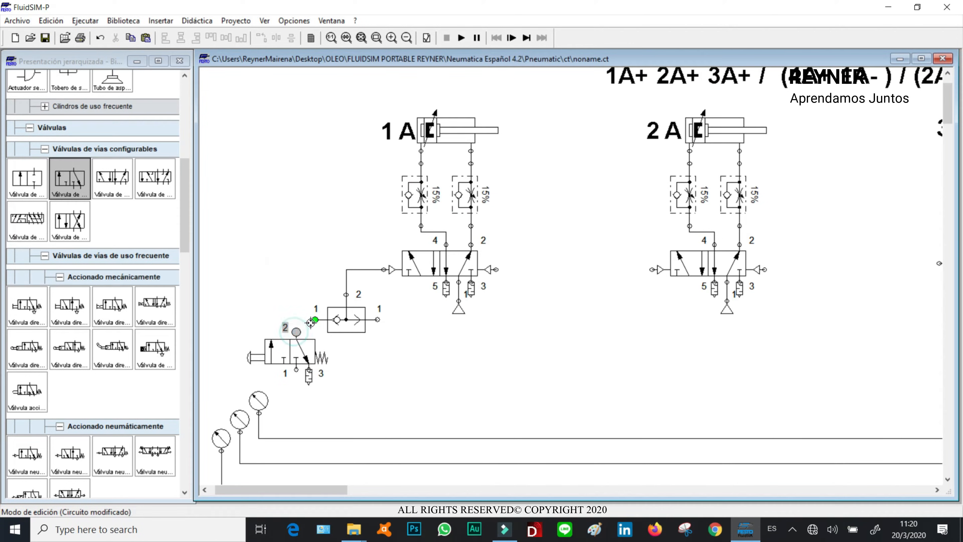
{"action": "left_click_drag", "start_coordinate": [296, 370], "coordinate": [360, 412]}
{"action": "left_click", "coordinate": [375, 397]}
- Connect the manual valve's supply port 1 down to the Grupo I line
{"action": "left_click_drag", "start_coordinate": [293, 371], "coordinate": [295, 372]}
{"action": "left_click_drag", "start_coordinate": [291, 434], "coordinate": [292, 437]}
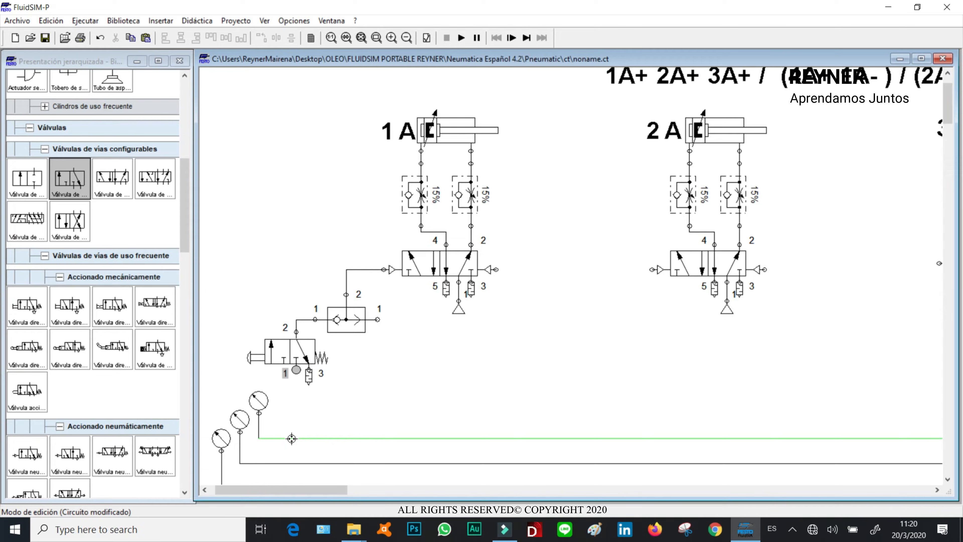
{"action": "left_click", "coordinate": [286, 355]}
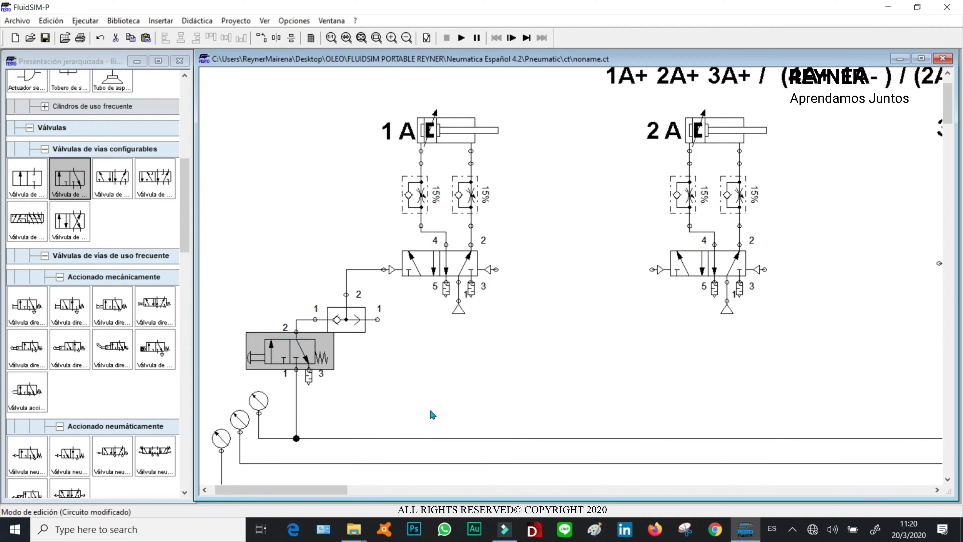
- Duplicate the manual 3/2 valve and place the copy under the shuttle valve's right input, connecting its port 2
{"action": "key", "text": "ctrl+c"}
{"action": "key", "text": "ctrl+v"}
{"action": "left_click", "coordinate": [451, 392]}
{"action": "left_click_drag", "start_coordinate": [602, 310], "coordinate": [378, 320]}
{"action": "left_click", "coordinate": [417, 315]}
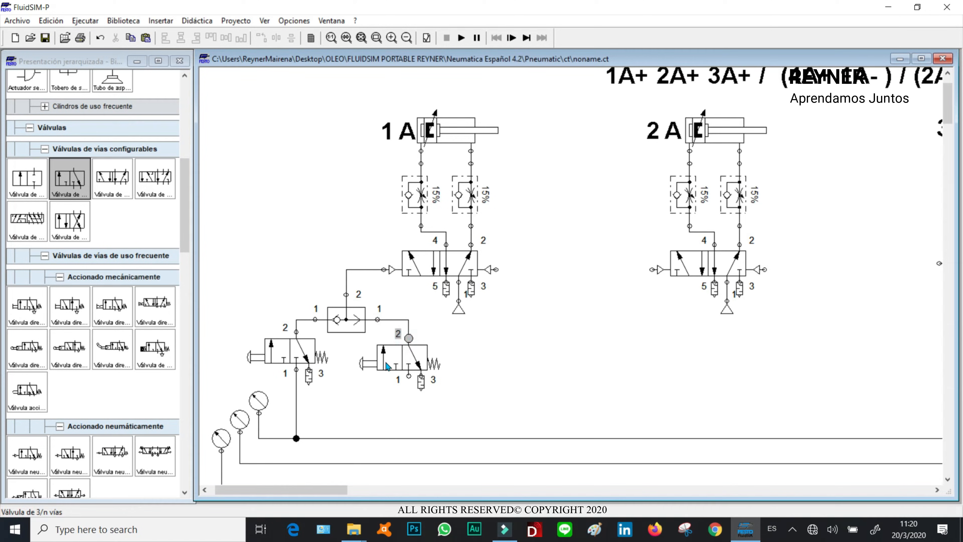
- Change the copied valve's muscular actuation type and connect its port 1 to the Grupo I line
{"action": "double_click", "coordinate": [374, 368]}
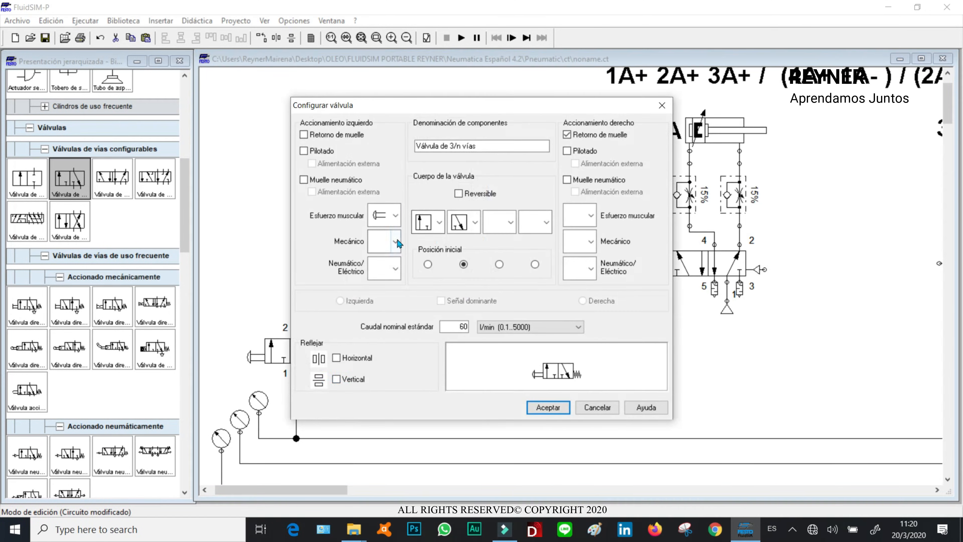
{"action": "left_click", "coordinate": [395, 215]}
{"action": "left_click", "coordinate": [387, 325]}
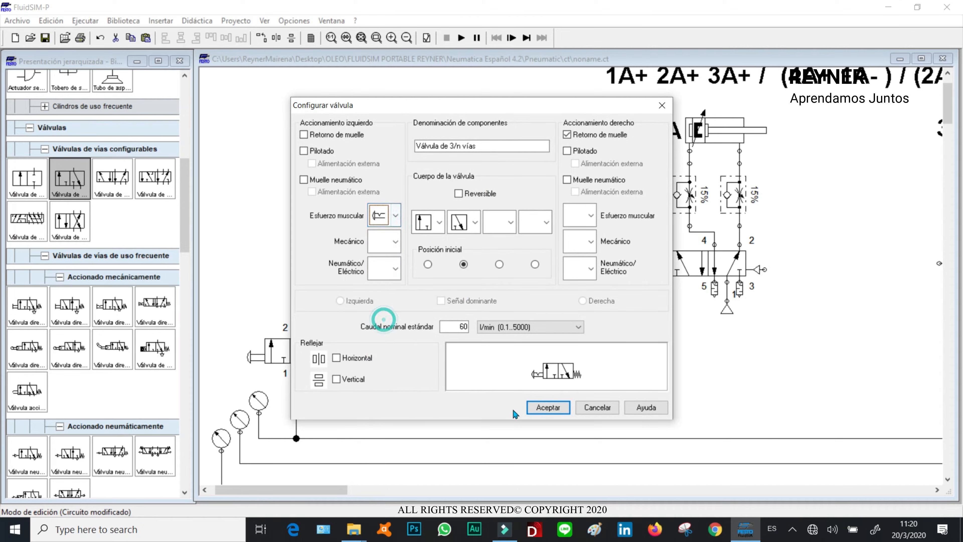
{"action": "left_click", "coordinate": [546, 407]}
{"action": "left_click_drag", "start_coordinate": [409, 376], "coordinate": [408, 438]}
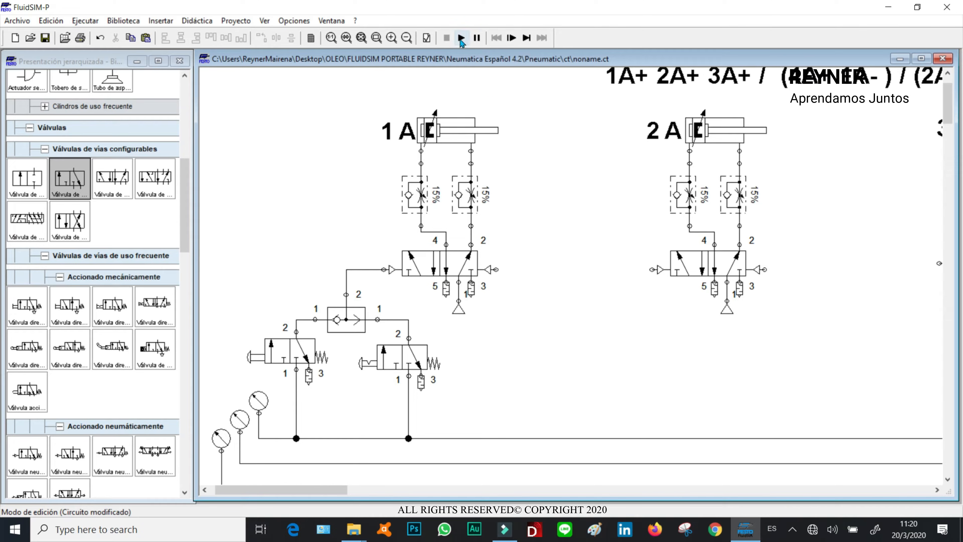
- Connect the upper group 5/2 valve's port 4 to the Grupo II line and its port 2 to the Grupo I line
{"action": "left_click", "coordinate": [361, 38]}
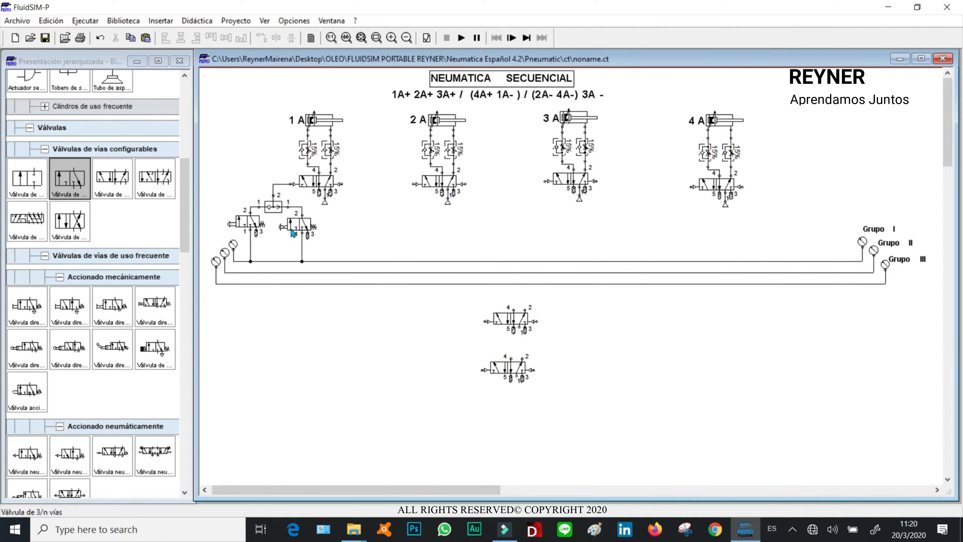
{"action": "left_click", "coordinate": [298, 227]}
{"action": "left_click", "coordinate": [407, 238]}
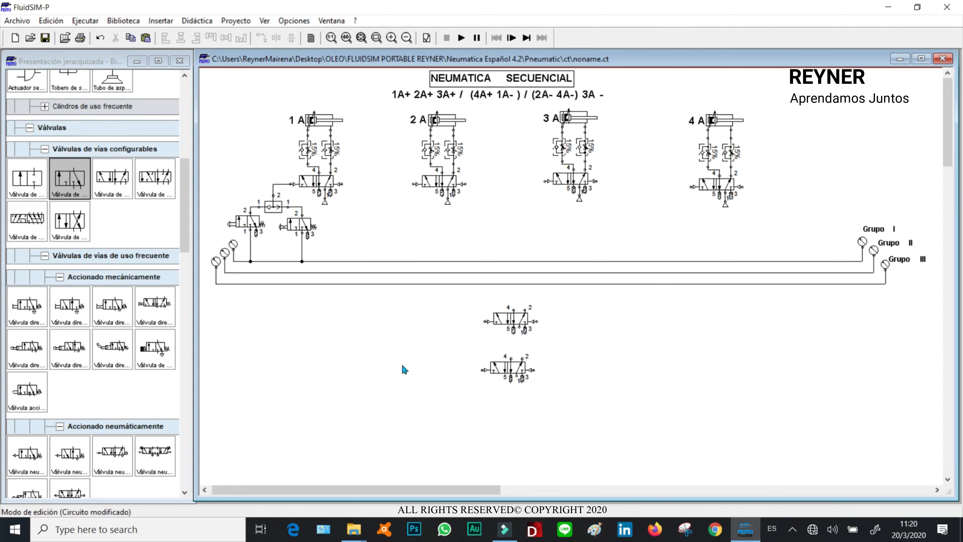
{"action": "left_click_drag", "start_coordinate": [518, 322], "coordinate": [517, 317]}
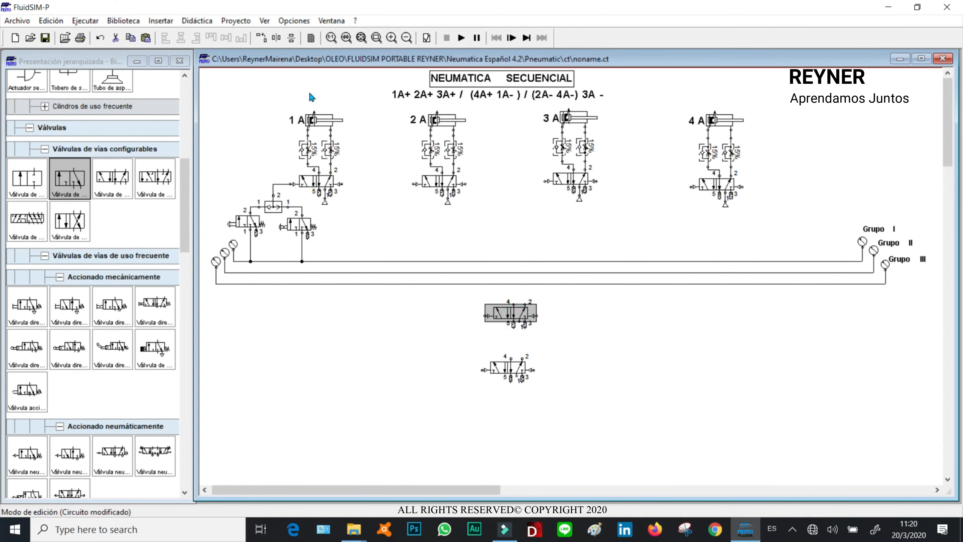
{"action": "left_click", "coordinate": [376, 38]}
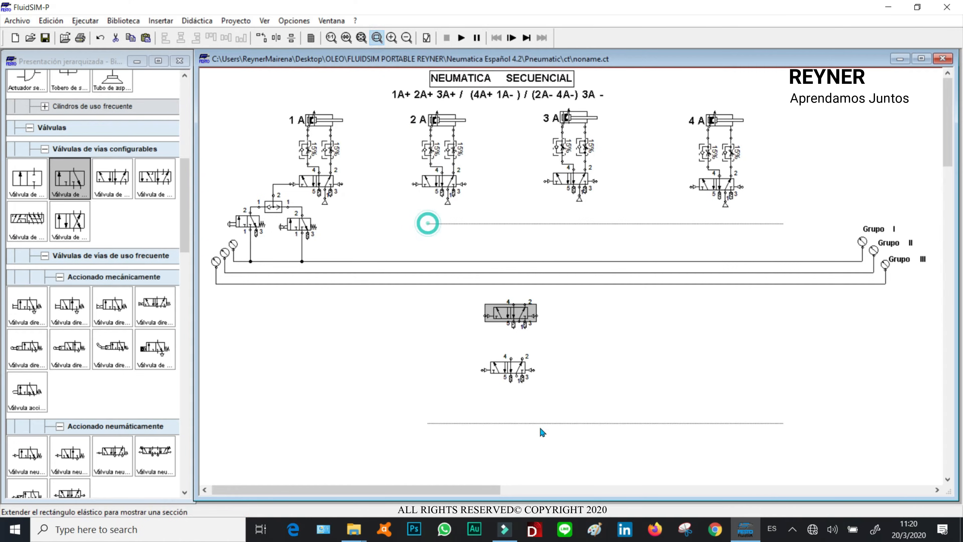
{"action": "left_click_drag", "start_coordinate": [428, 221], "coordinate": [797, 439]}
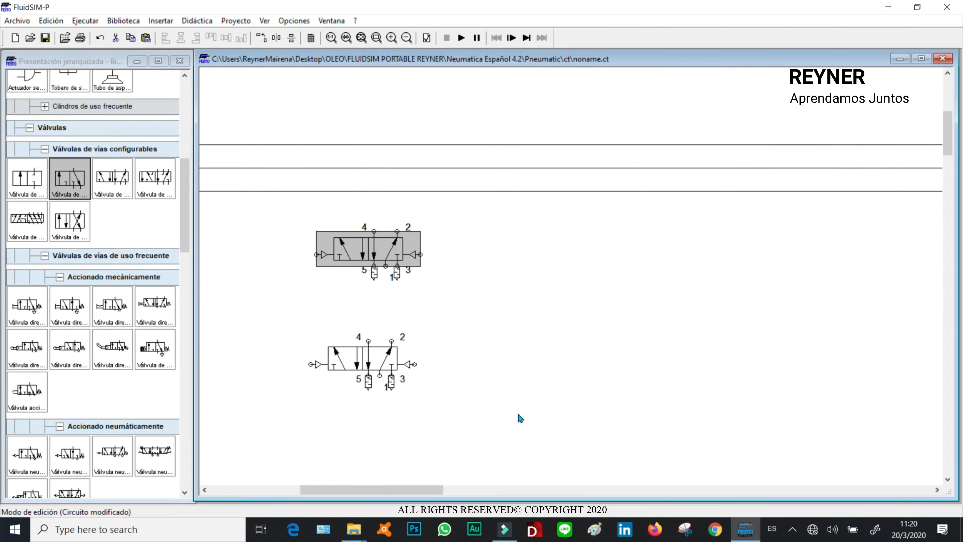
{"action": "left_click", "coordinate": [361, 38]}
{"action": "left_click", "coordinate": [377, 38]}
{"action": "left_click_drag", "start_coordinate": [387, 226], "coordinate": [453, 388]}
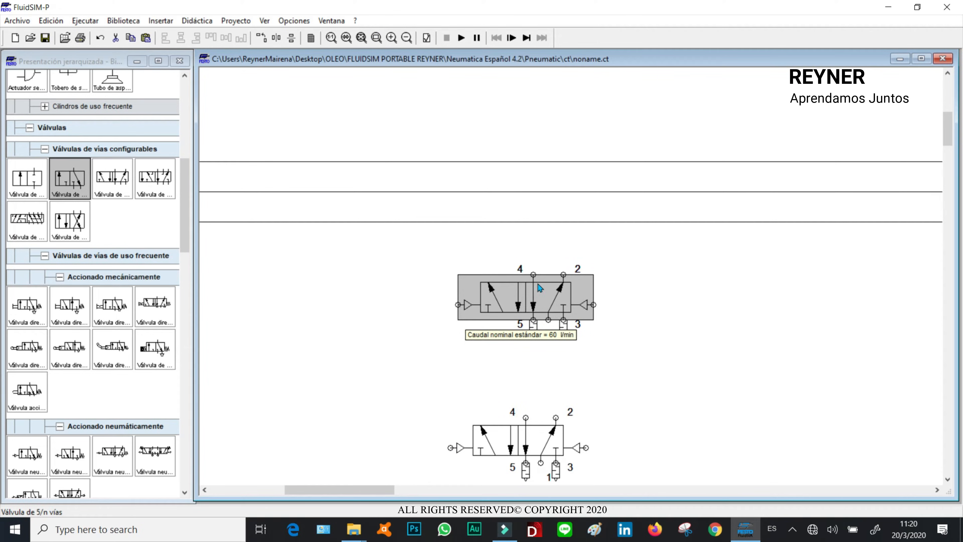
{"action": "left_click_drag", "start_coordinate": [534, 273], "coordinate": [519, 169]}
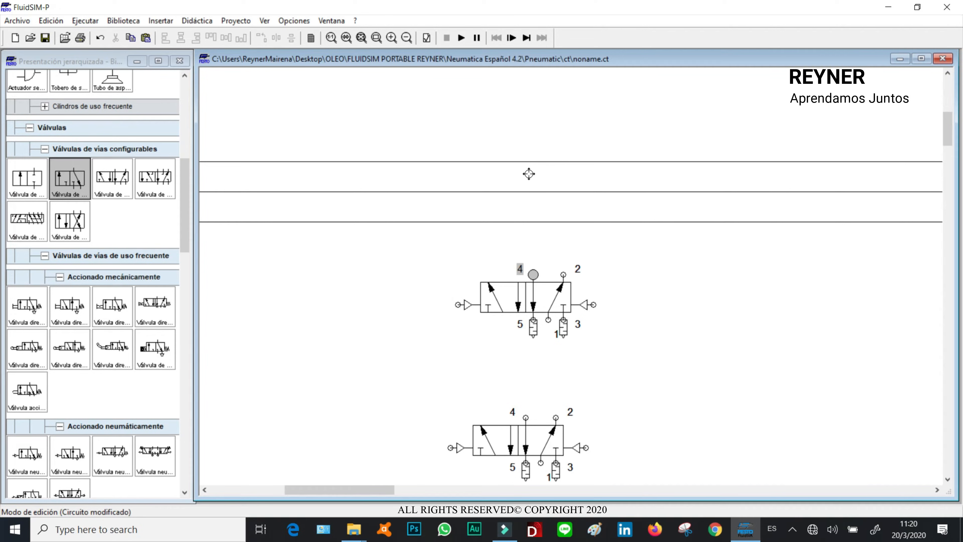
{"action": "left_click_drag", "start_coordinate": [525, 192], "coordinate": [533, 192]}
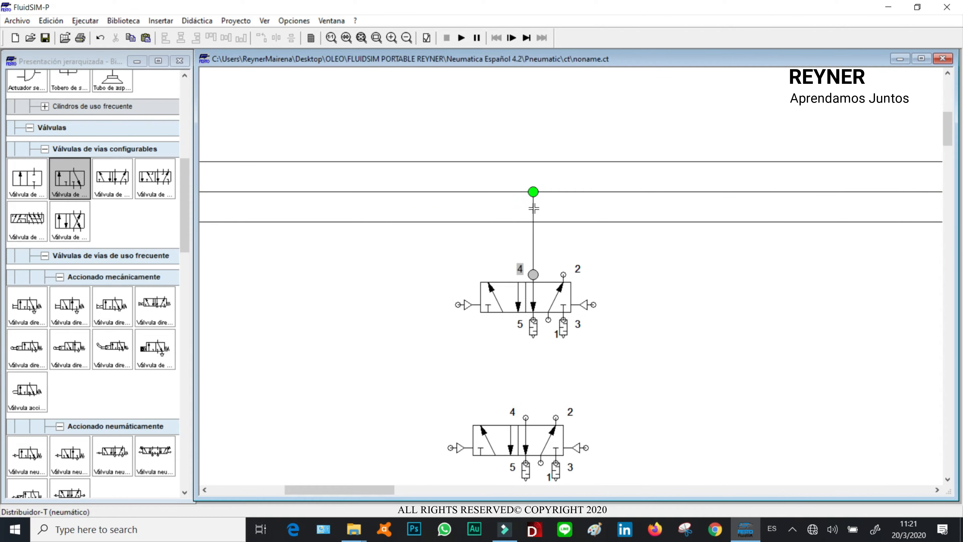
{"action": "left_click_drag", "start_coordinate": [563, 274], "coordinate": [563, 161]}
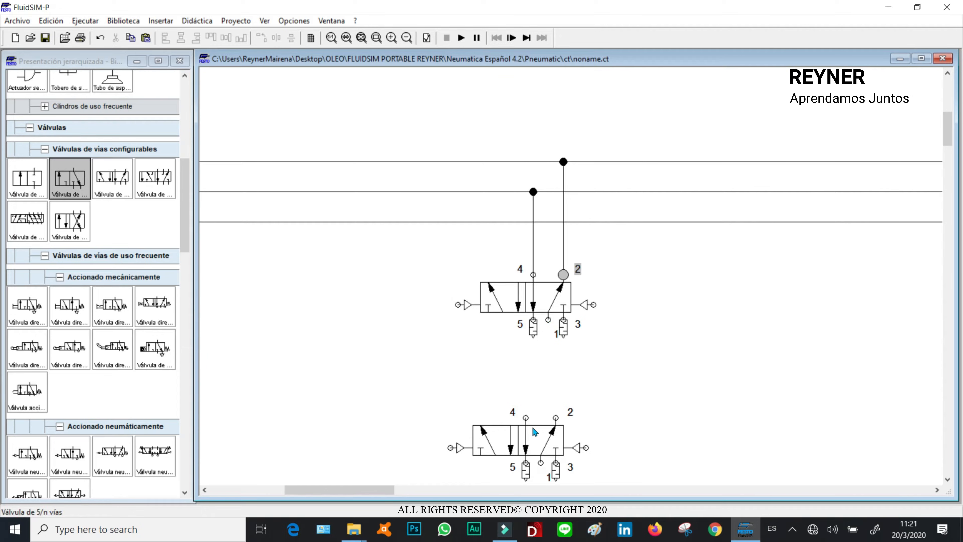
- Align the lower 5/2 valve and connect the upper valve's supply port 1 to its port 2
{"action": "left_click_drag", "start_coordinate": [526, 437], "coordinate": [539, 423]}
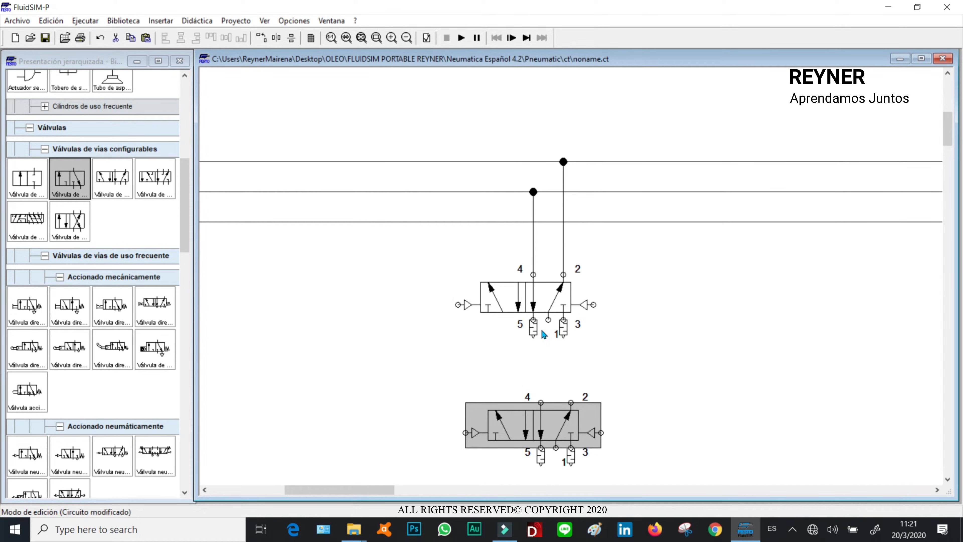
{"action": "left_click", "coordinate": [544, 374]}
{"action": "left_click_drag", "start_coordinate": [548, 320], "coordinate": [525, 423]}
{"action": "left_click", "coordinate": [619, 400]}
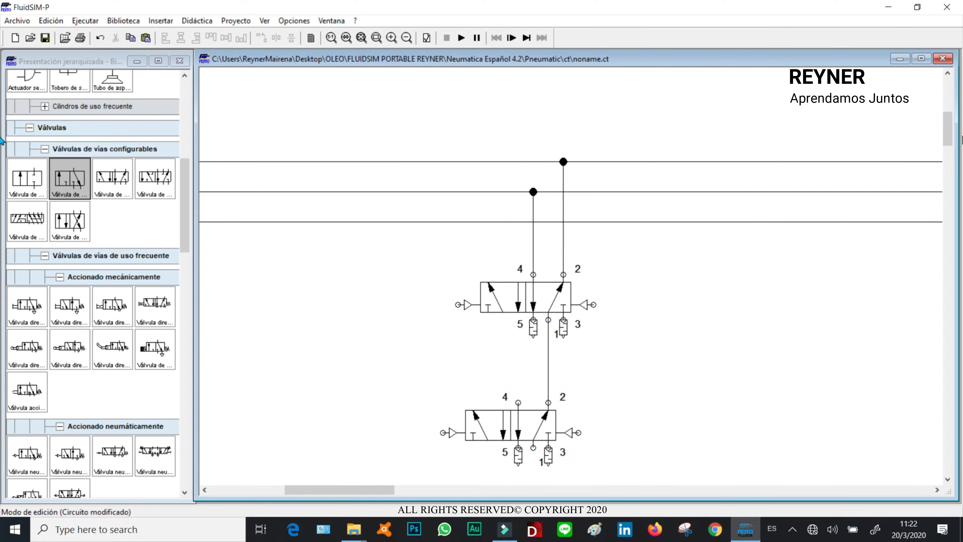
- Attach a compressed air source to the lower 5/2 valve's supply port 1
{"action": "left_click_drag", "start_coordinate": [950, 137], "coordinate": [951, 141]}
{"action": "left_click_drag", "start_coordinate": [184, 212], "coordinate": [175, 133]}
{"action": "left_click_drag", "start_coordinate": [25, 152], "coordinate": [533, 390]}
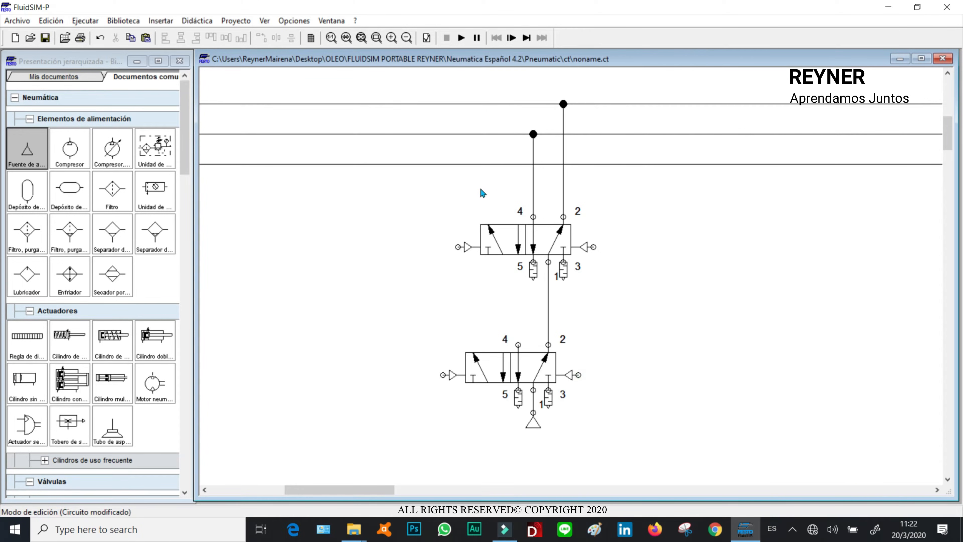
- Run the simulation of the whole circuit and actuate the start pushbutton valve
{"action": "left_click", "coordinate": [362, 38]}
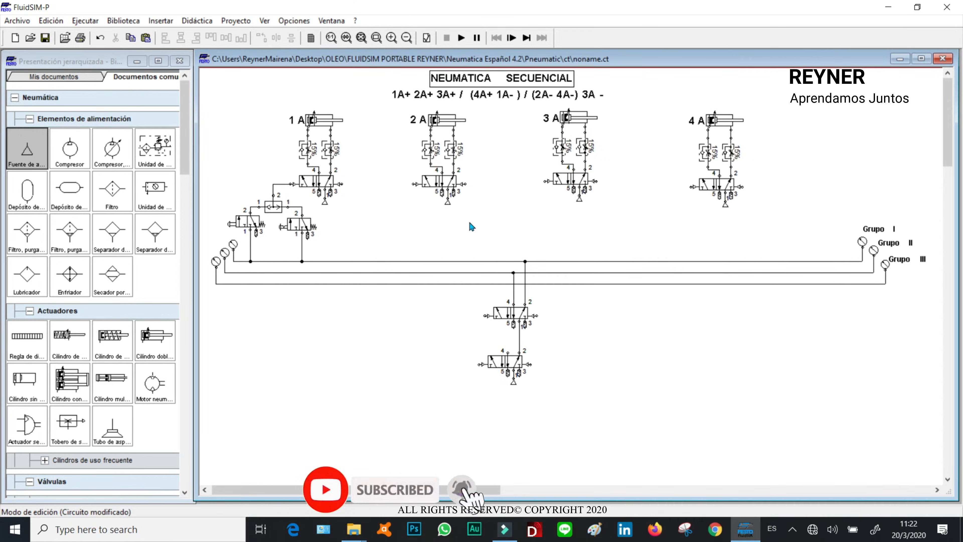
{"action": "left_click", "coordinate": [462, 38]}
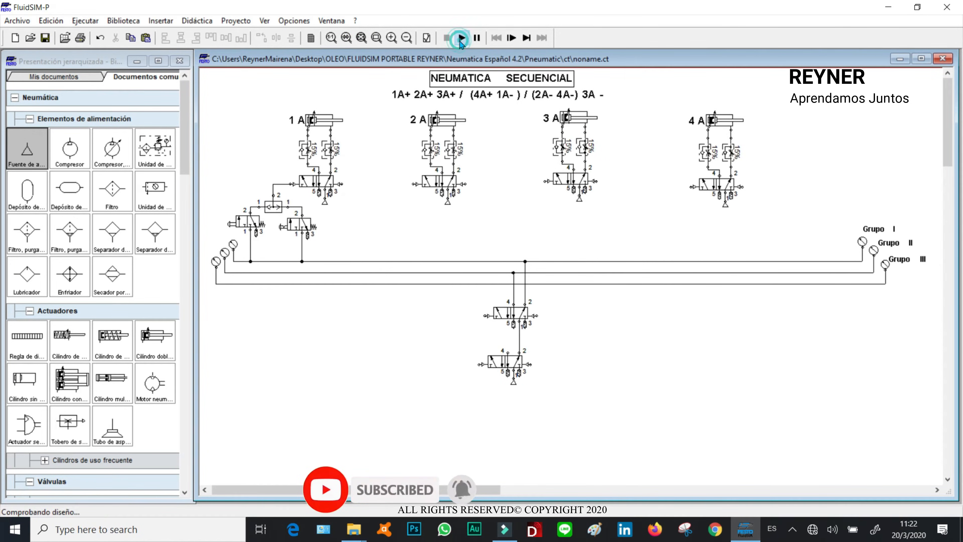
{"action": "left_click", "coordinate": [432, 285]}
{"action": "left_click", "coordinate": [510, 287]}
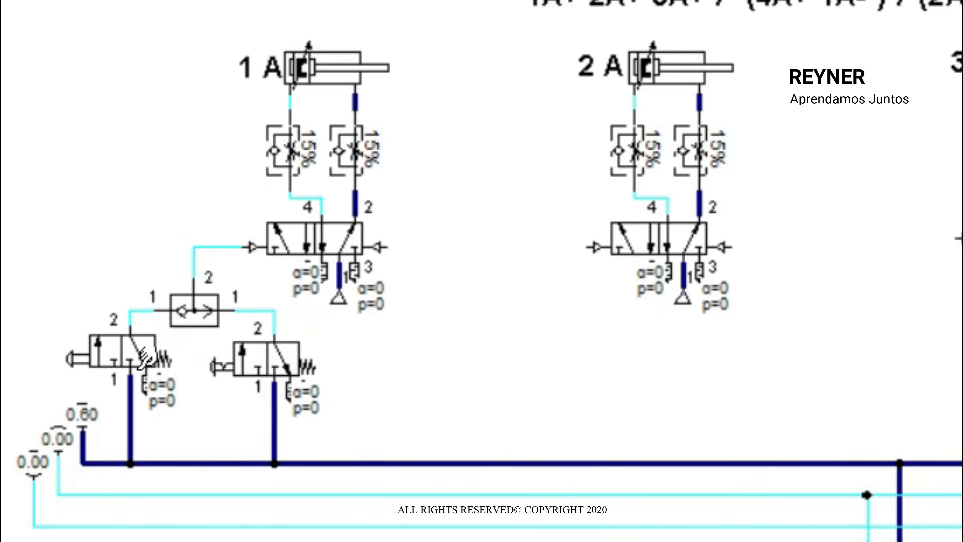
{"action": "left_click", "coordinate": [239, 218]}
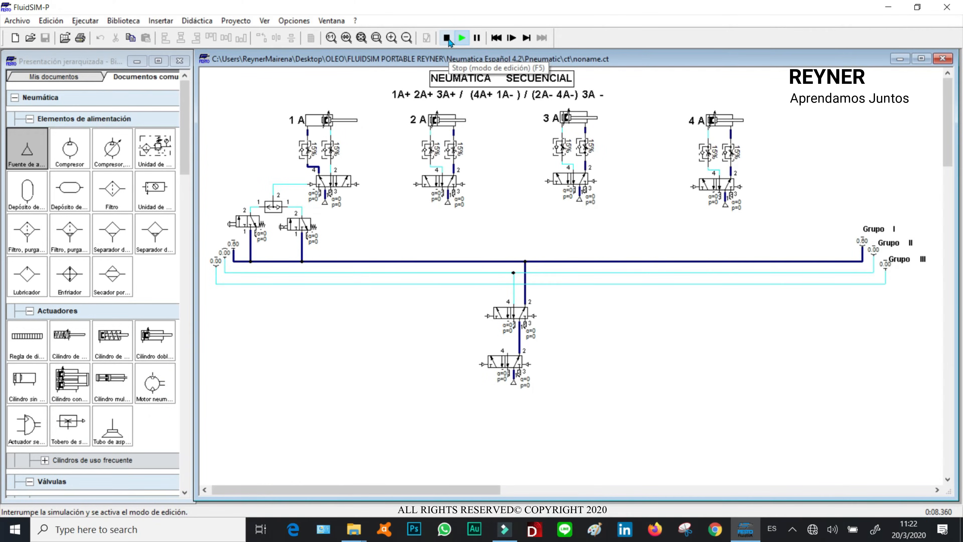
- Stop the simulation and place a distance ruler above each of the four cylinders 1A, 2A, 3A and 4A
{"action": "left_click", "coordinate": [449, 40]}
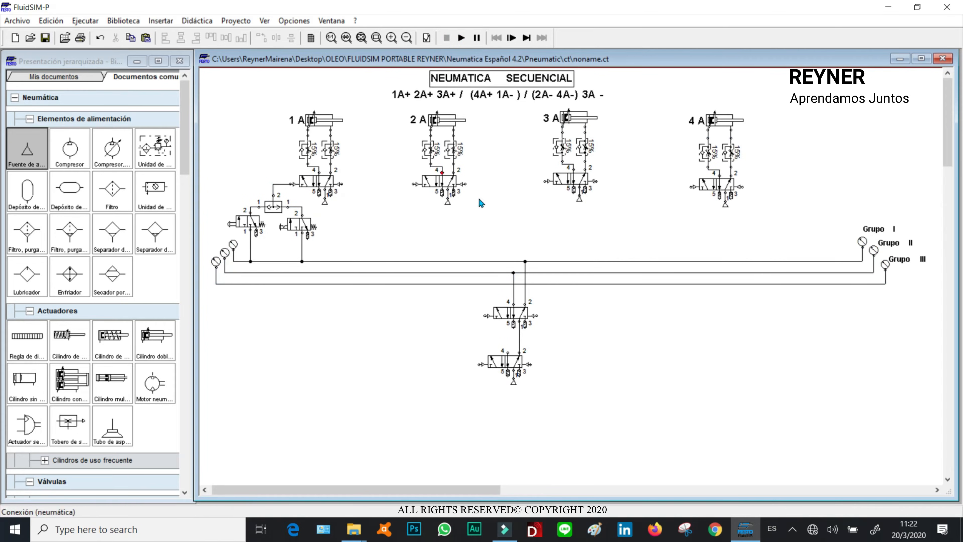
{"action": "left_click_drag", "start_coordinate": [185, 142], "coordinate": [187, 179]}
{"action": "left_click_drag", "start_coordinate": [34, 218], "coordinate": [458, 112]}
{"action": "left_click_drag", "start_coordinate": [27, 223], "coordinate": [608, 106]}
{"action": "left_click_drag", "start_coordinate": [442, 103], "coordinate": [473, 106]}
{"action": "left_click_drag", "start_coordinate": [321, 102], "coordinate": [350, 108]}
{"action": "left_click_drag", "start_coordinate": [27, 215], "coordinate": [752, 115]}
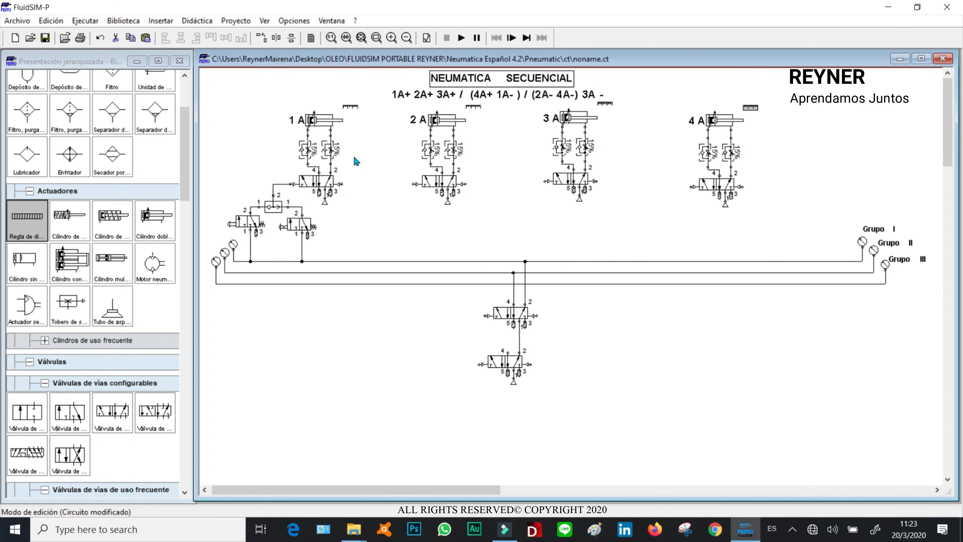
- Define the 1A ruler's marks as 1B0 at 0 mm and 1B1 at 100 mm
{"action": "double_click", "coordinate": [351, 107]}
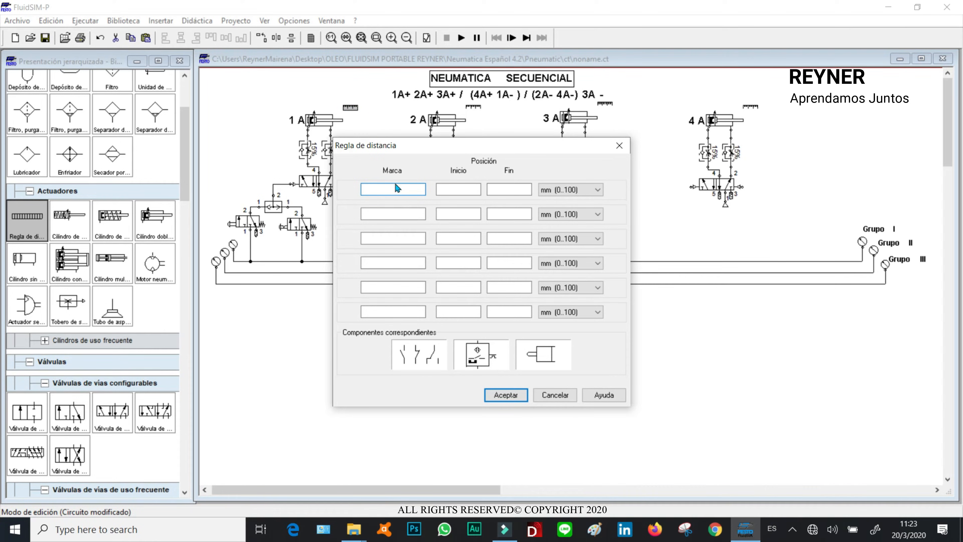
{"action": "type", "text": "1B0"}
{"action": "left_click", "coordinate": [390, 210]}
{"action": "type", "text": "1B1"}
{"action": "left_click", "coordinate": [459, 192]}
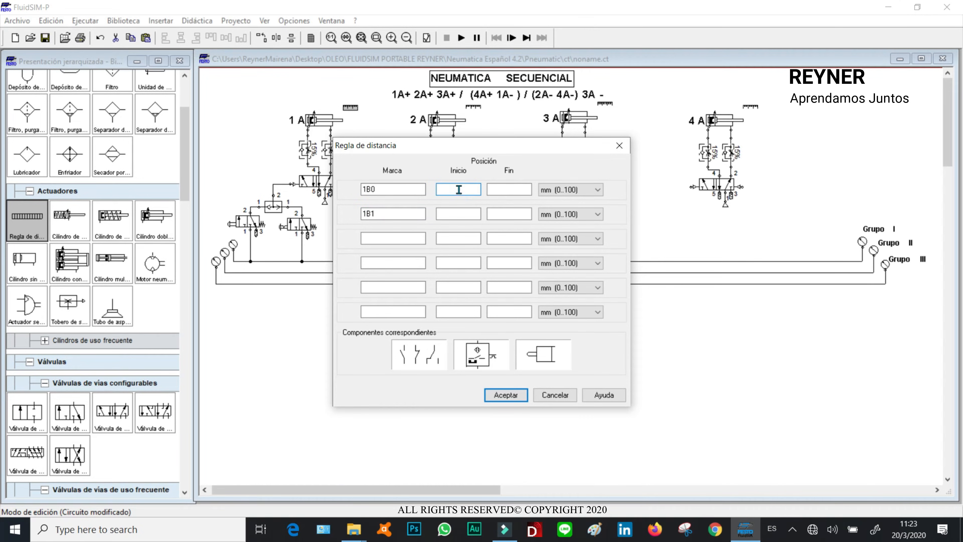
{"action": "type", "text": "0"}
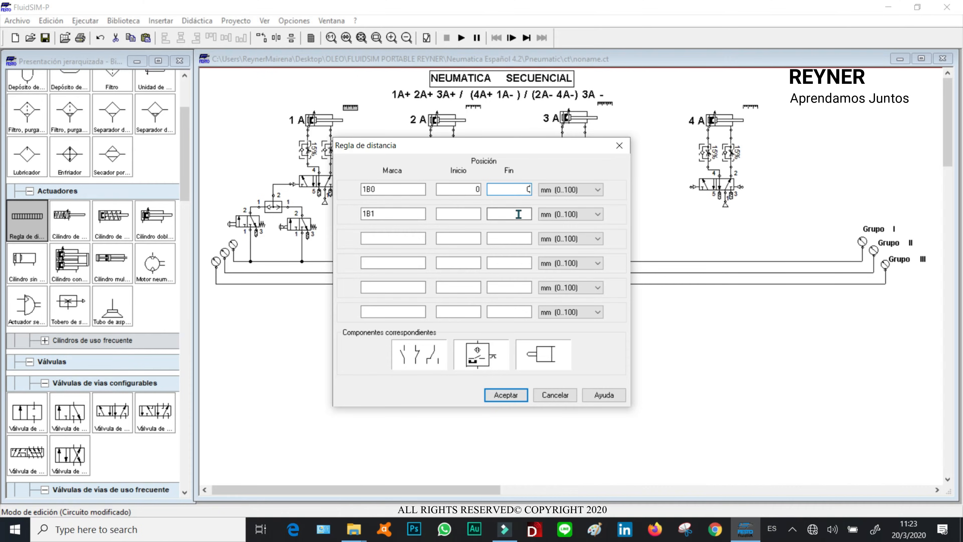
{"action": "type", "text": "0"}
{"action": "left_click", "coordinate": [524, 214]}
{"action": "type", "text": "10"}
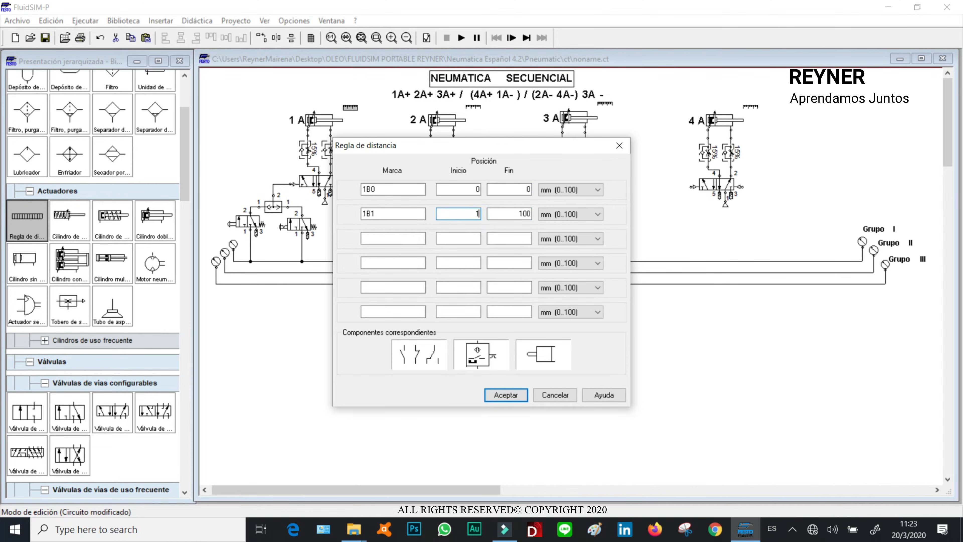
{"action": "left_click", "coordinate": [510, 395]}
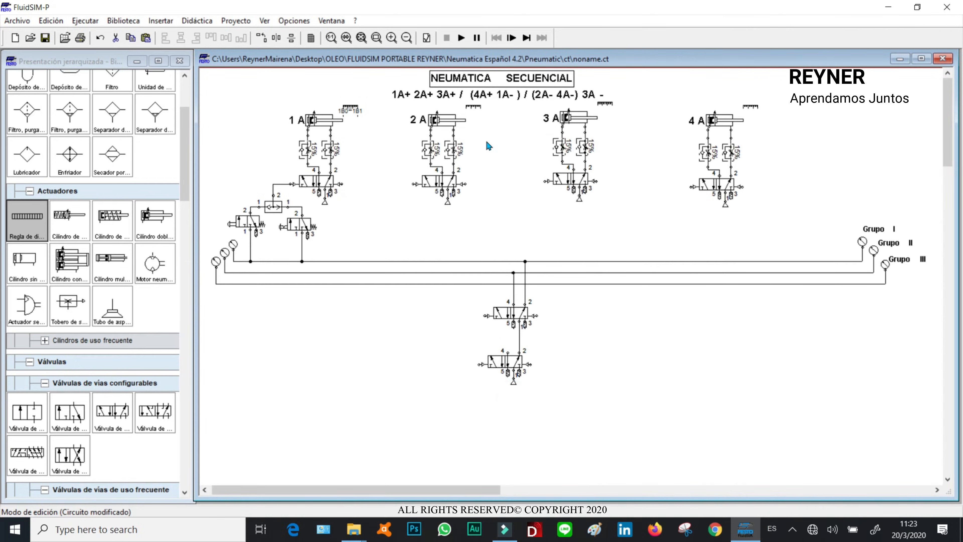
- Define the 2A ruler's marks as 2B0 at 0 mm and 2B1 at 100 mm
{"action": "double_click", "coordinate": [474, 108]}
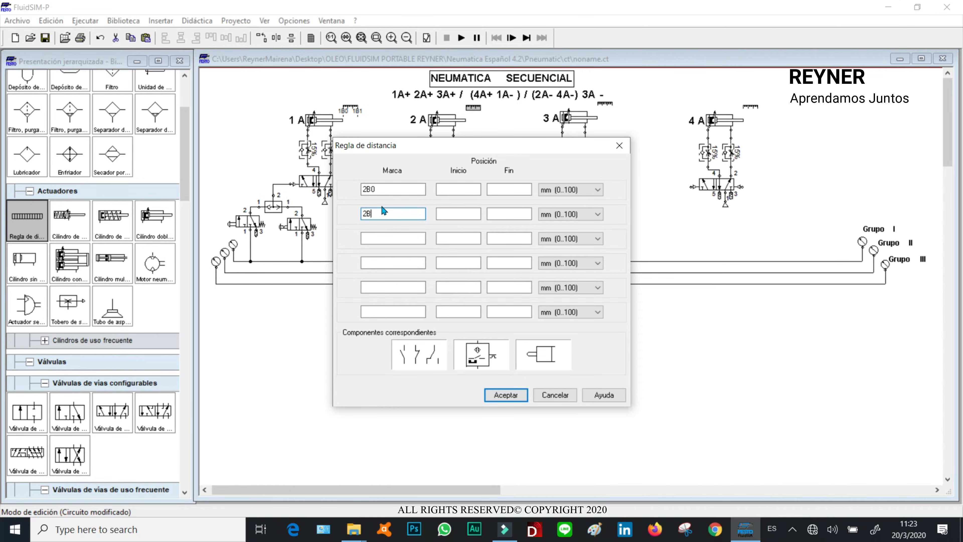
{"action": "left_click", "coordinate": [473, 189]}
{"action": "type", "text": "0"}
{"action": "left_click", "coordinate": [506, 189]}
{"action": "type", "text": "0"}
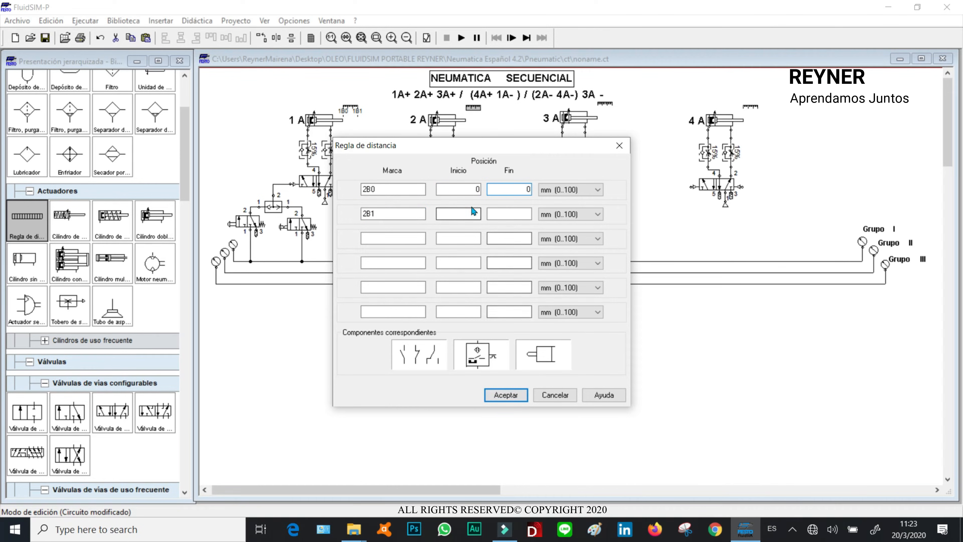
{"action": "left_click", "coordinate": [467, 215]}
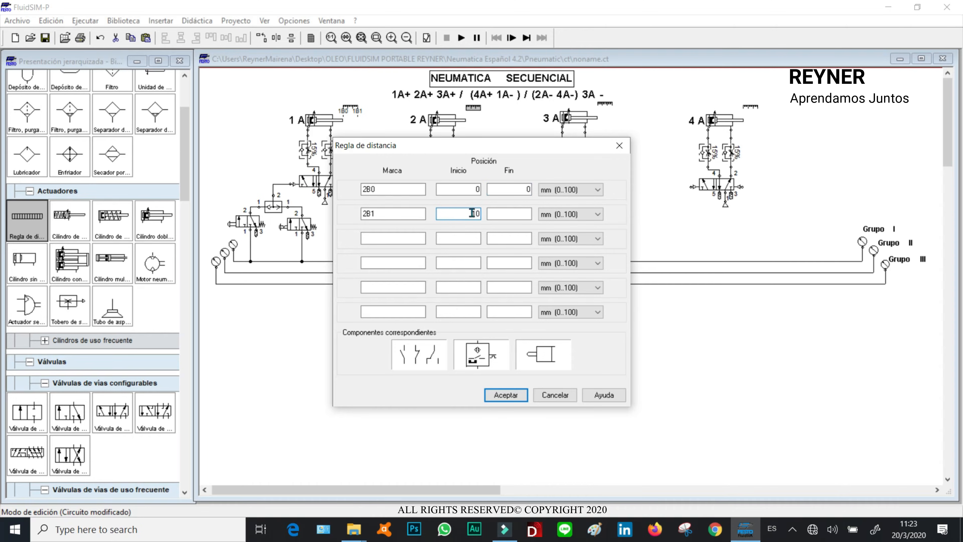
{"action": "left_click", "coordinate": [510, 214]}
{"action": "type", "text": "100"}
{"action": "left_click", "coordinate": [506, 394]}
- Define the 3A ruler's marks as 3B0 at 0 mm and 3B1 at 100 mm
{"action": "double_click", "coordinate": [602, 106]}
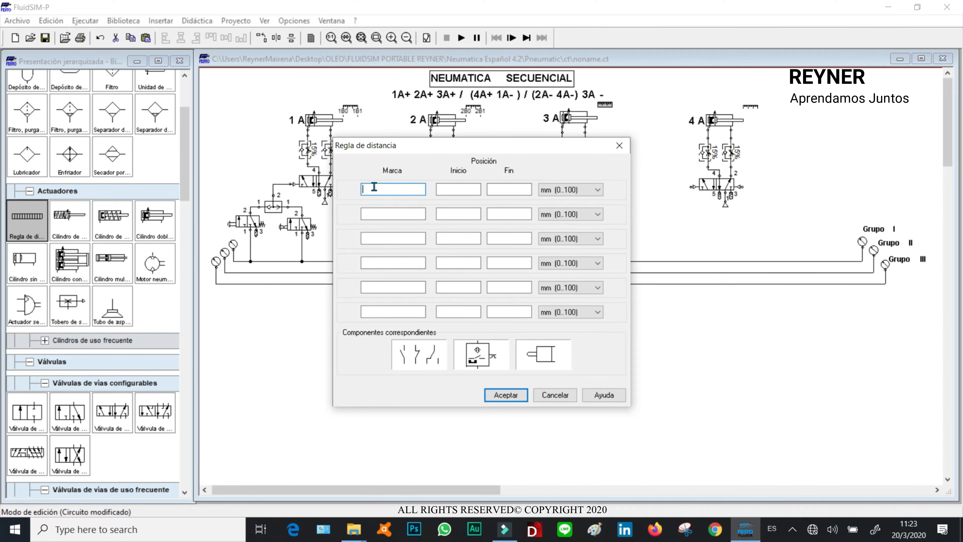
{"action": "type", "text": "3B0"}
{"action": "left_click", "coordinate": [412, 214]}
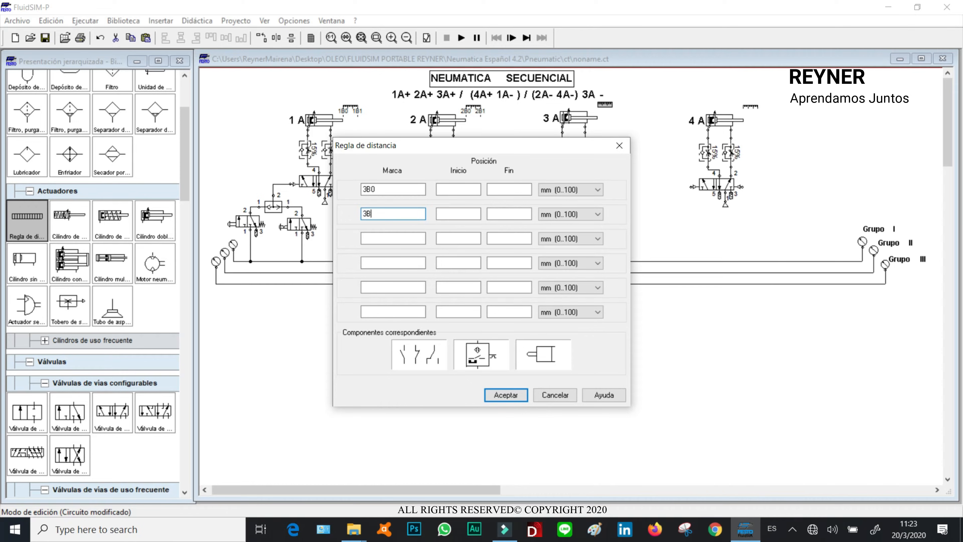
{"action": "type", "text": "1"}
{"action": "left_click", "coordinate": [469, 190]}
{"action": "type", "text": "0"}
{"action": "left_click", "coordinate": [523, 189]}
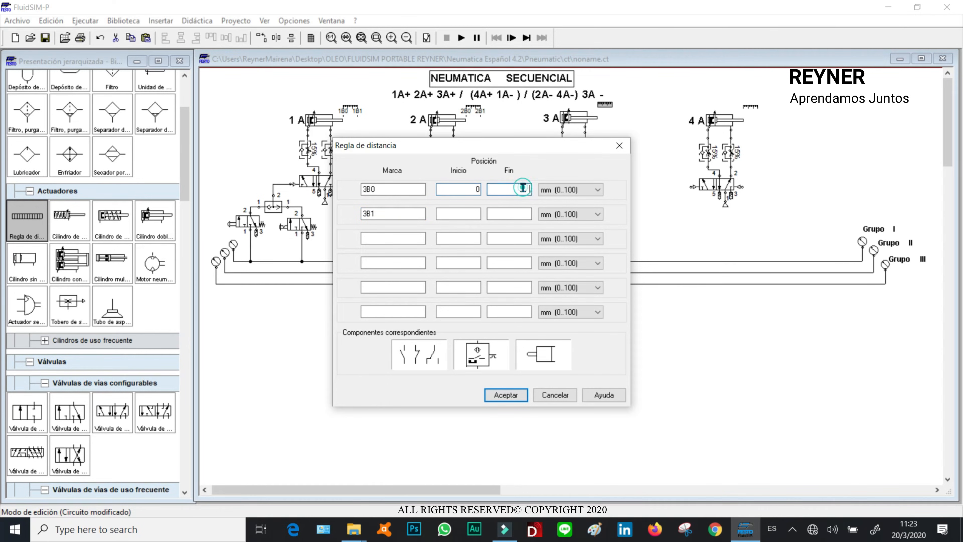
{"action": "left_click", "coordinate": [467, 215]}
{"action": "left_click", "coordinate": [506, 215]}
{"action": "left_click", "coordinate": [506, 395]}
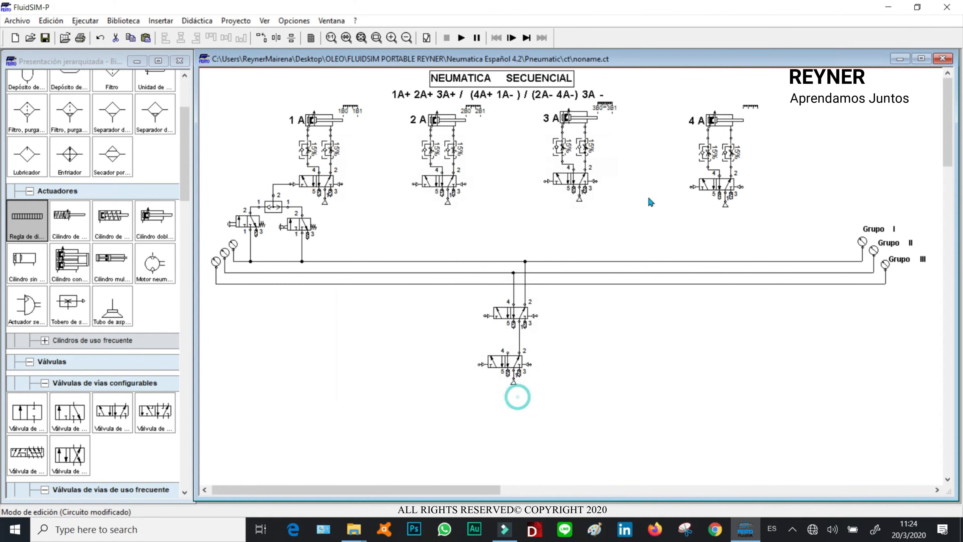
- Define the 4A ruler's marks as 4B0 at 0 mm and 4B1 at 100 mm
{"action": "left_click", "coordinate": [749, 108]}
{"action": "double_click", "coordinate": [750, 108]}
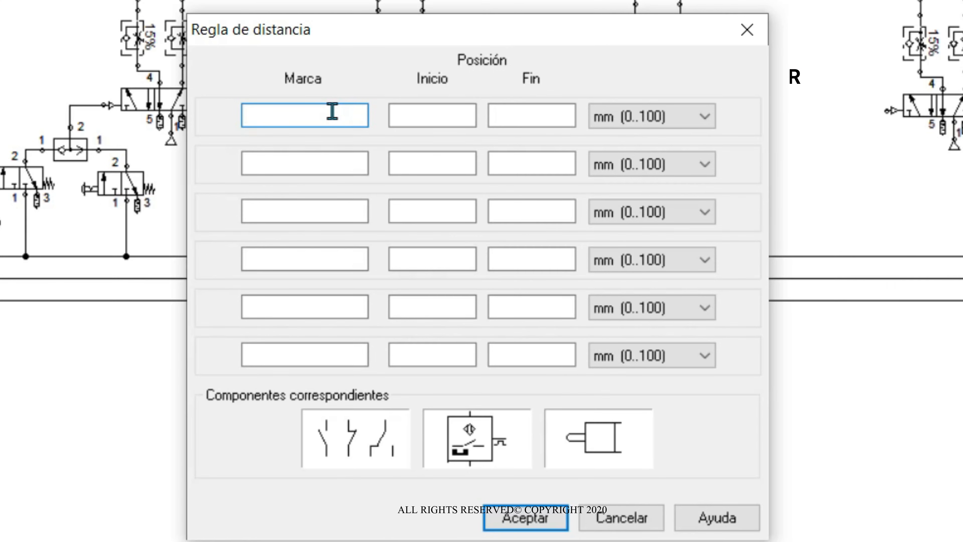
{"action": "type", "text": "4B0"}
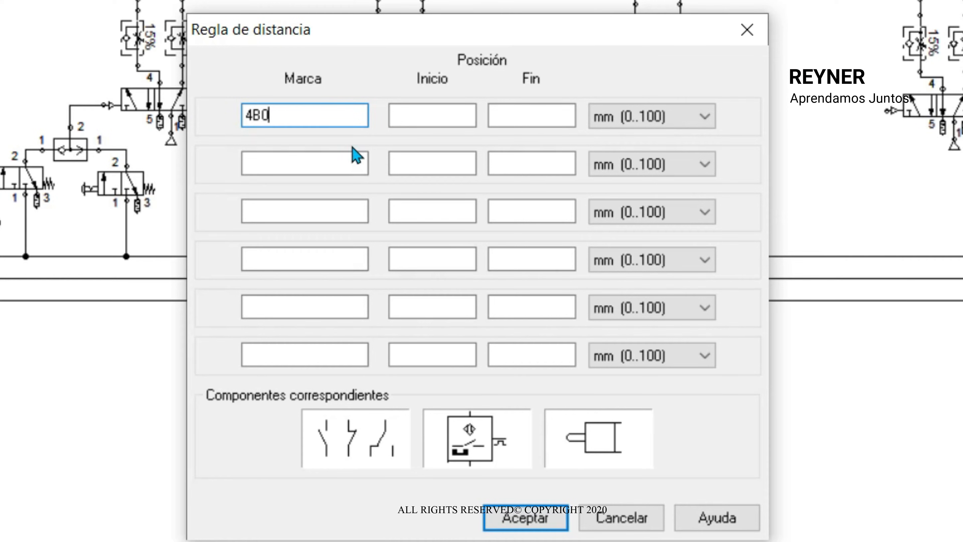
{"action": "left_click", "coordinate": [342, 161]}
{"action": "type", "text": "4B1"}
{"action": "left_click", "coordinate": [548, 114]}
{"action": "type", "text": "0"}
{"action": "left_click", "coordinate": [467, 114]}
{"action": "type", "text": "0"}
{"action": "left_click", "coordinate": [461, 160]}
{"action": "type", "text": "100"}
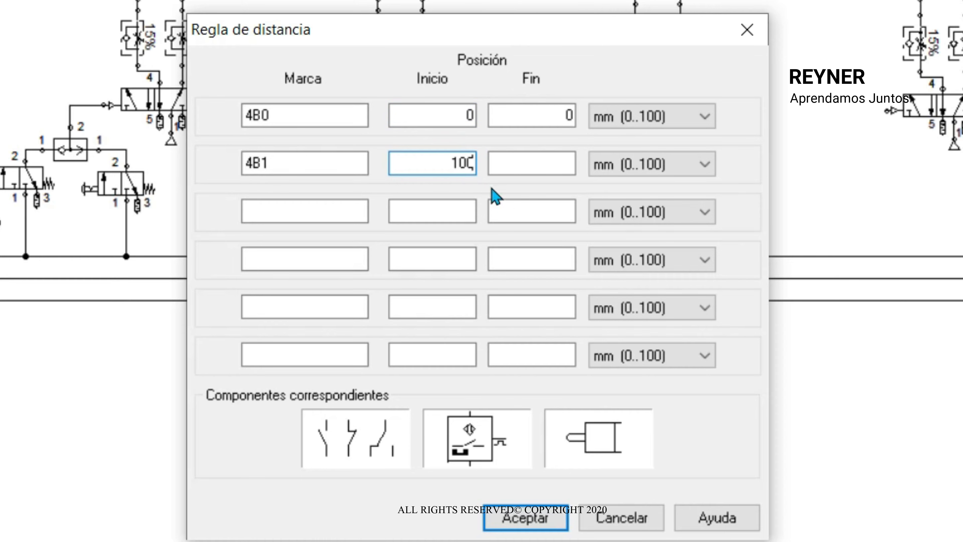
{"action": "left_click", "coordinate": [531, 163]}
{"action": "type", "text": "100"}
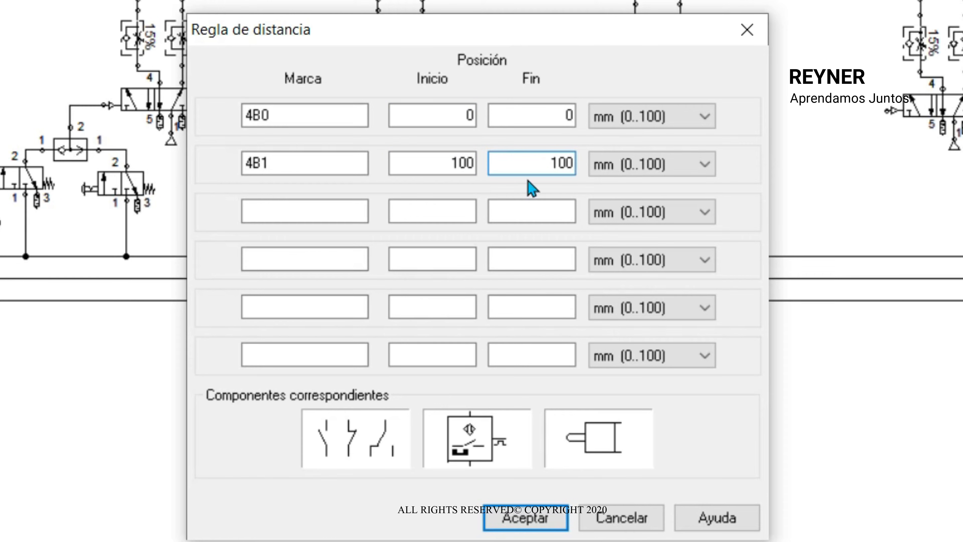
{"action": "left_click", "coordinate": [526, 518]}
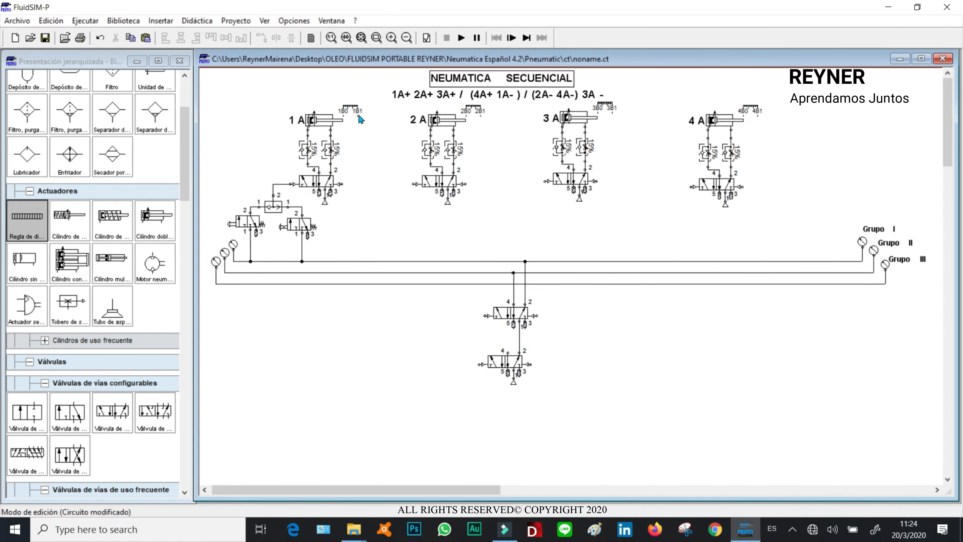
- Copy the 3/2 start valve and place the copy below cylinder 2A's valve
{"action": "left_click", "coordinate": [250, 222]}
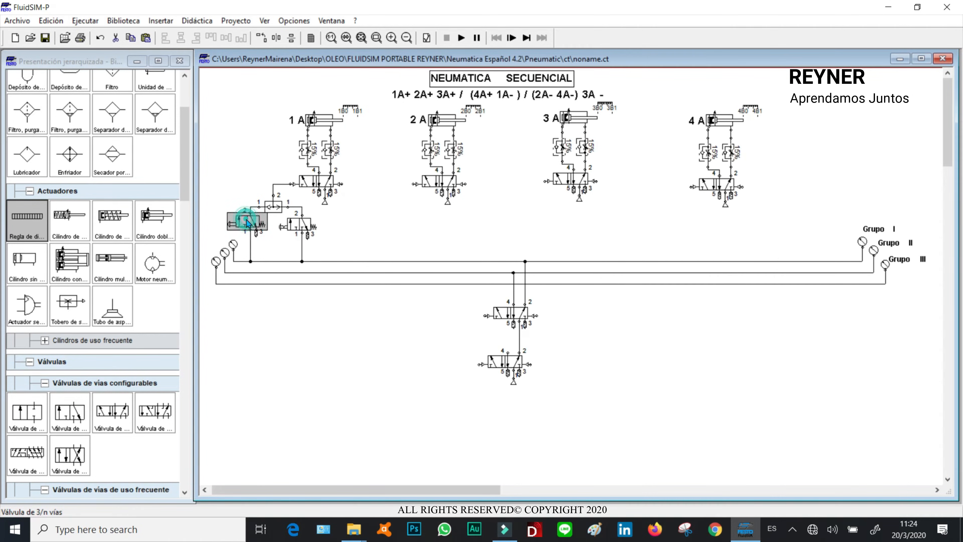
{"action": "key", "text": "ctrl+c"}
{"action": "key", "text": "ctrl+v"}
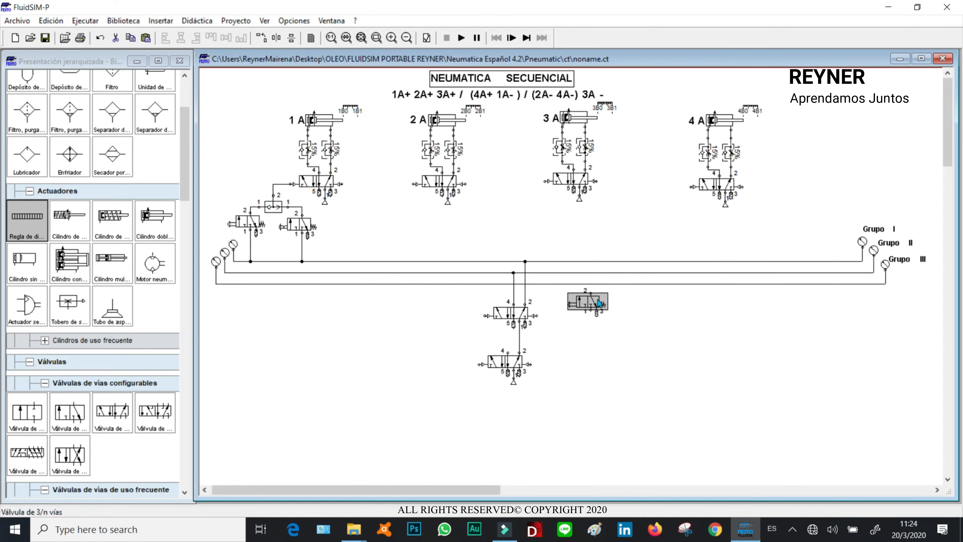
{"action": "left_click_drag", "start_coordinate": [575, 305], "coordinate": [404, 212]}
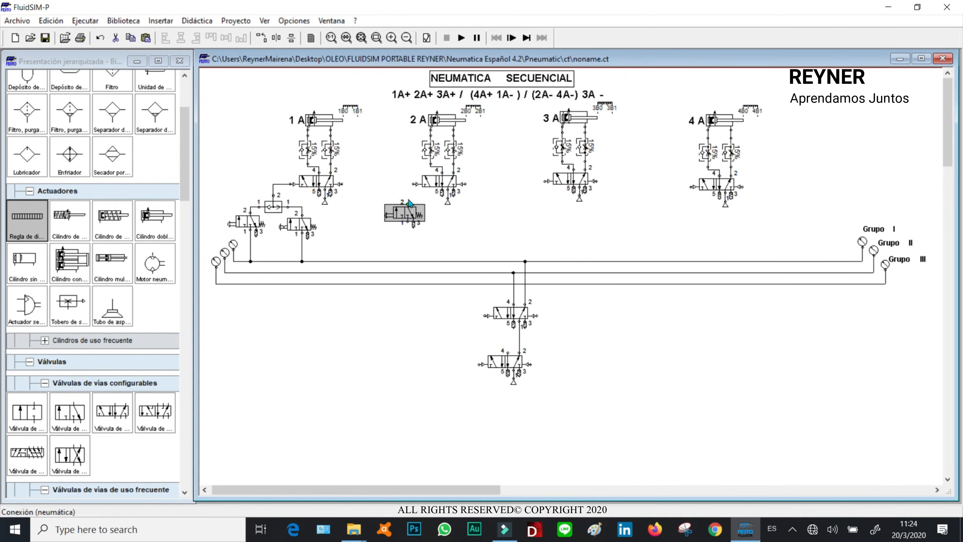
- Reconfigure the copied 3/2 valve's left actuation from manual to a mechanical roller
{"action": "double_click", "coordinate": [404, 213]}
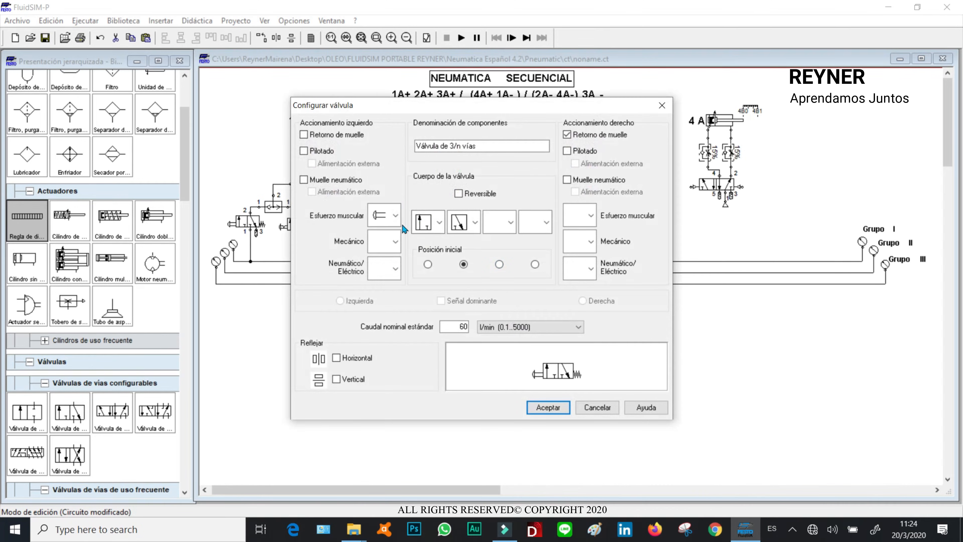
{"action": "left_click", "coordinate": [383, 216]}
{"action": "left_click", "coordinate": [383, 241]}
{"action": "left_click", "coordinate": [384, 241]}
{"action": "left_click", "coordinate": [380, 304]}
{"action": "left_click", "coordinate": [548, 408]}
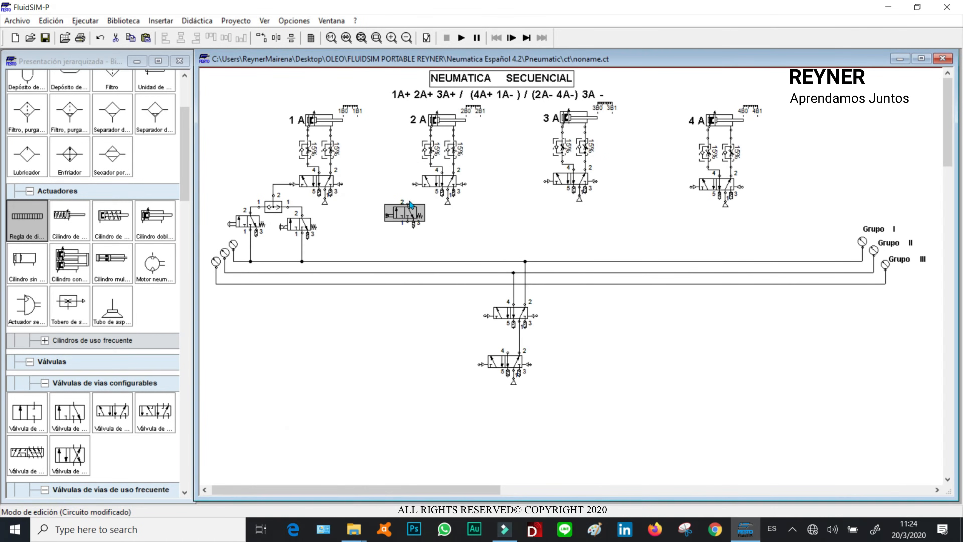
- Connect the roller valve's port 2 to the 2A valve's left pilot and its port 1 to the Grupo I line
{"action": "left_click_drag", "start_coordinate": [408, 190], "coordinate": [414, 185]}
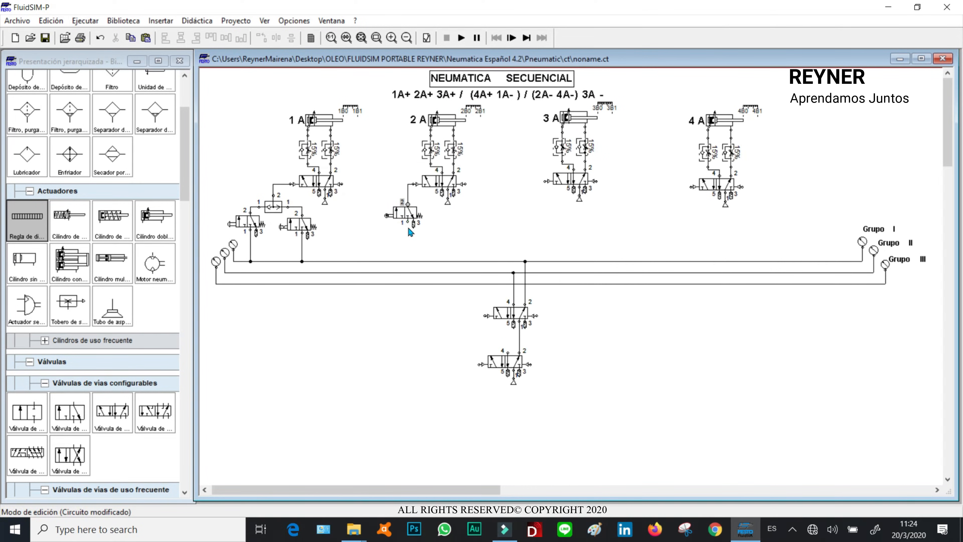
{"action": "left_click_drag", "start_coordinate": [405, 222], "coordinate": [408, 261]}
{"action": "left_click", "coordinate": [456, 230]}
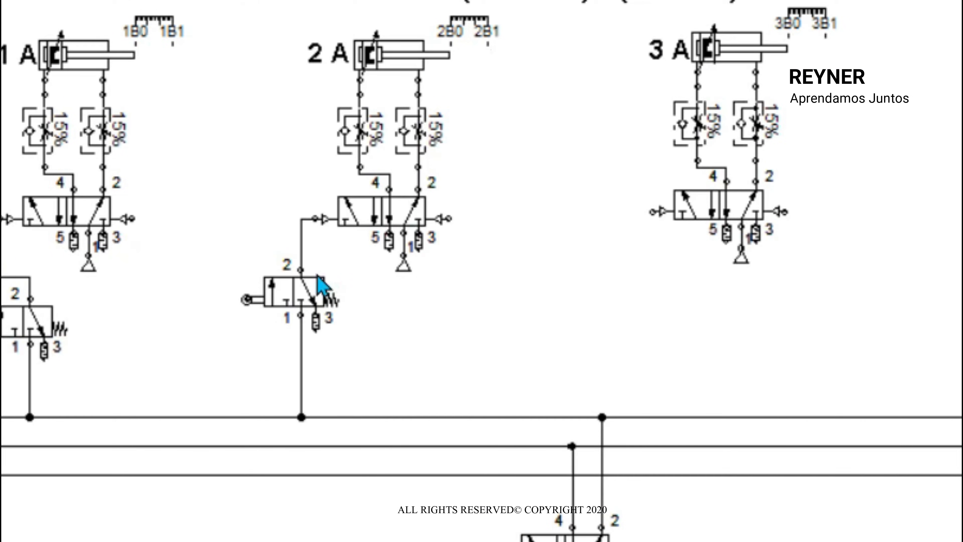
- Label the 2A roller valve's mechanical connection with mark 1B1
{"action": "double_click", "coordinate": [247, 299]}
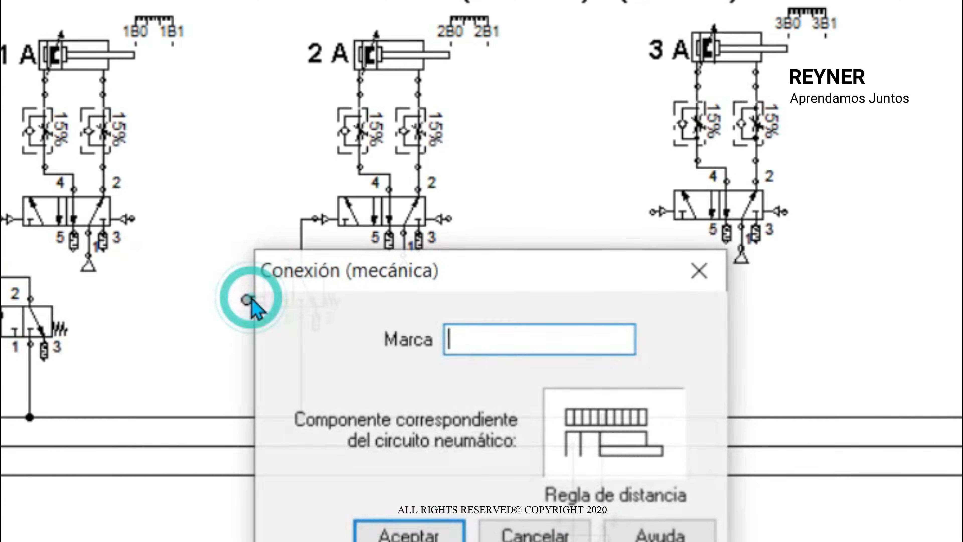
{"action": "type", "text": "1B1"}
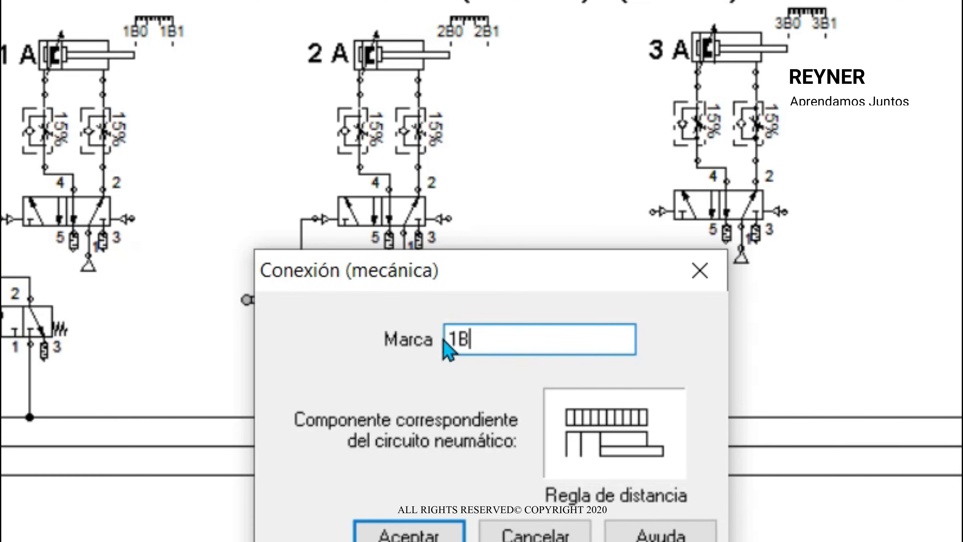
{"action": "left_click", "coordinate": [439, 527]}
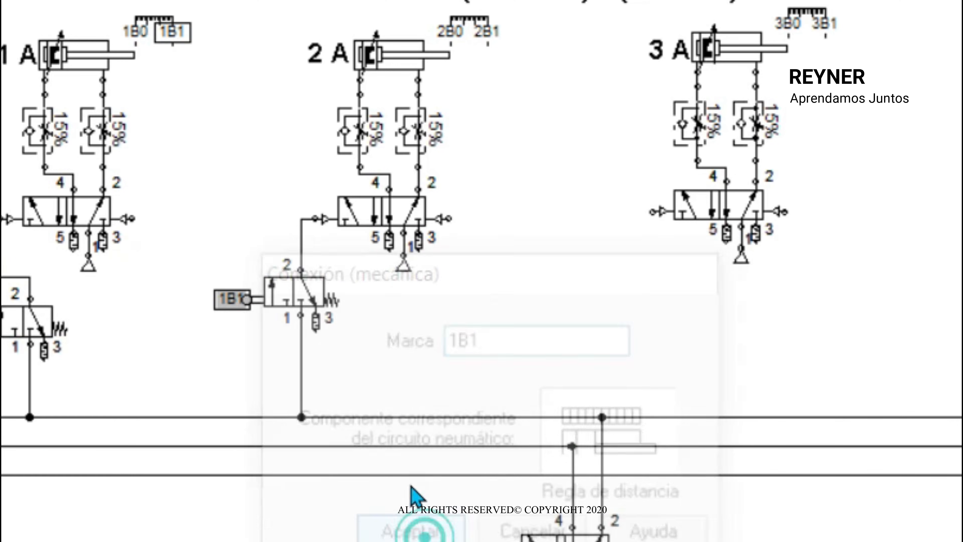
- Duplicate the 1B1 roller valve below cylinder 3A, connecting it to the 3A valve's left pilot and the Grupo I line
{"action": "left_click", "coordinate": [284, 291]}
{"action": "key", "text": "ctrl+v"}
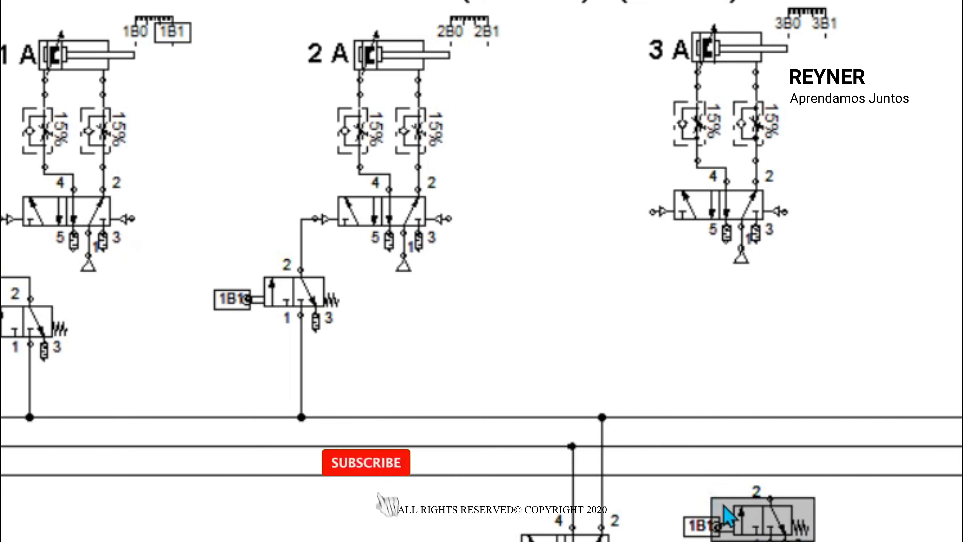
{"action": "mouse_move", "coordinate": [764, 481]}
{"action": "left_mouse_down"}
{"action": "mouse_move", "coordinate": [633, 236]}
{"action": "mouse_move", "coordinate": [607, 262]}
{"action": "mouse_move", "coordinate": [626, 268]}
{"action": "mouse_move", "coordinate": [629, 292]}
{"action": "mouse_move", "coordinate": [638, 218]}
{"action": "mouse_move", "coordinate": [652, 211]}
{"action": "left_mouse_up"}
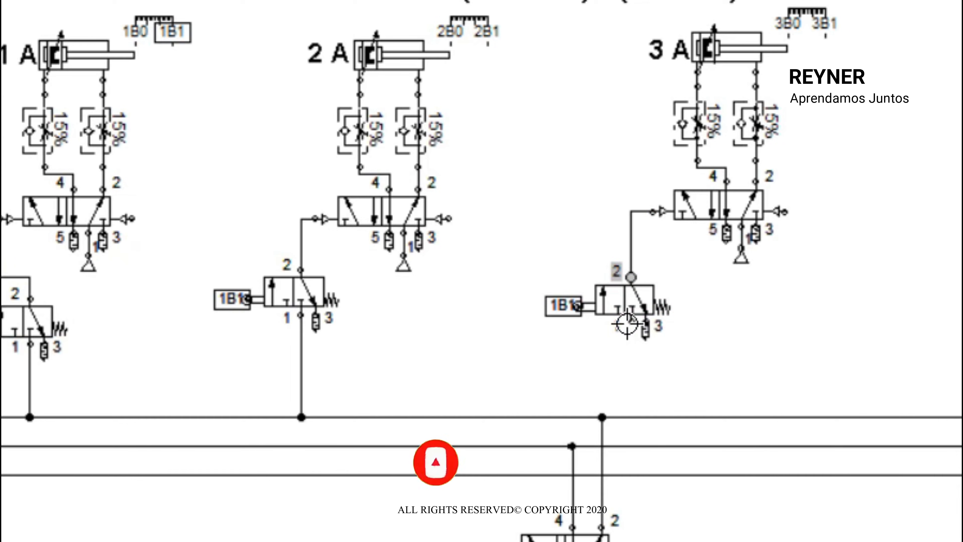
{"action": "left_click_drag", "start_coordinate": [632, 322], "coordinate": [631, 418]}
{"action": "left_click", "coordinate": [715, 348]}
- Check the circuit drawing for errors and dismiss the reported messages
{"action": "key", "text": "F9"}
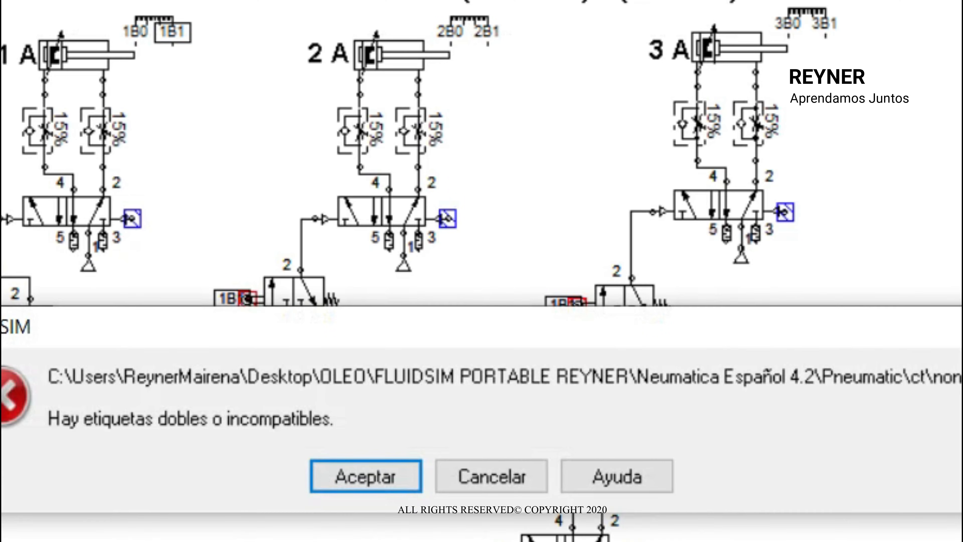
{"action": "left_click", "coordinate": [379, 478]}
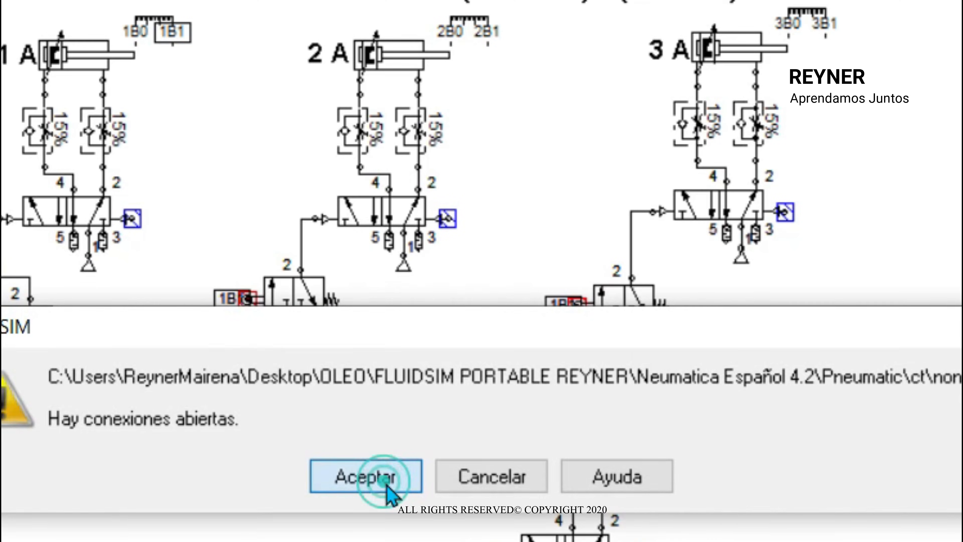
{"action": "left_click", "coordinate": [378, 478]}
- Relabel the mechanical connection of the roller valve below cylinder 3A as 2B1
{"action": "double_click", "coordinate": [565, 304]}
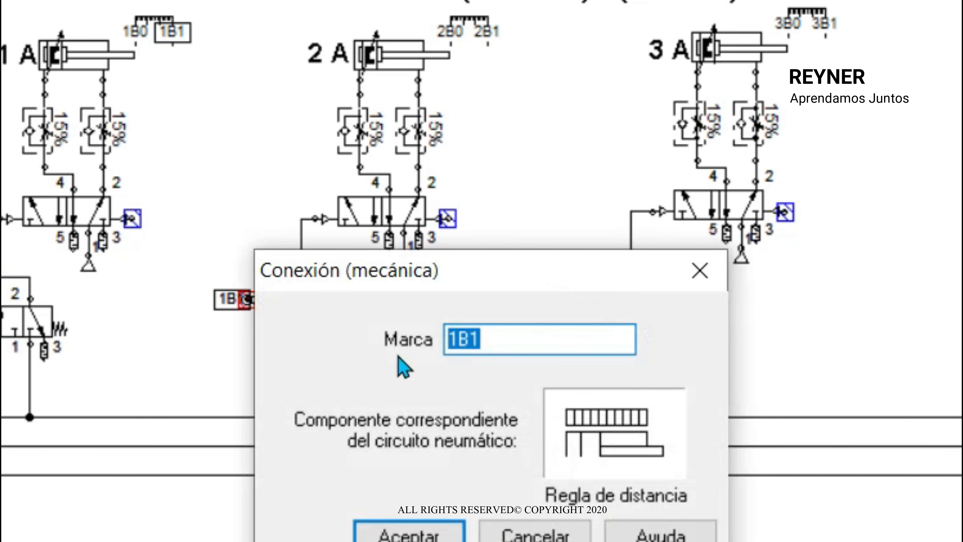
{"action": "left_click", "coordinate": [457, 340]}
{"action": "key", "text": "BackSpace"}
{"action": "type", "text": "2"}
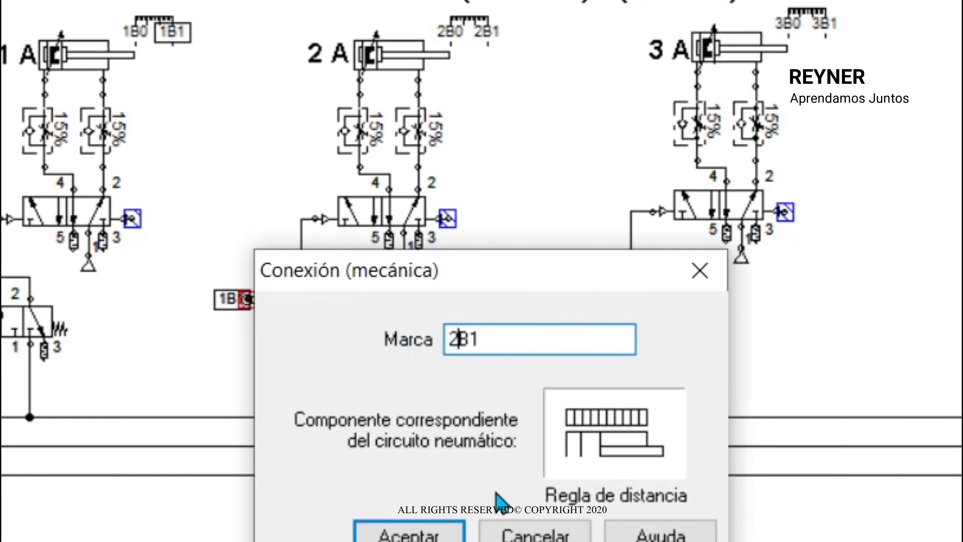
{"action": "left_click", "coordinate": [441, 527]}
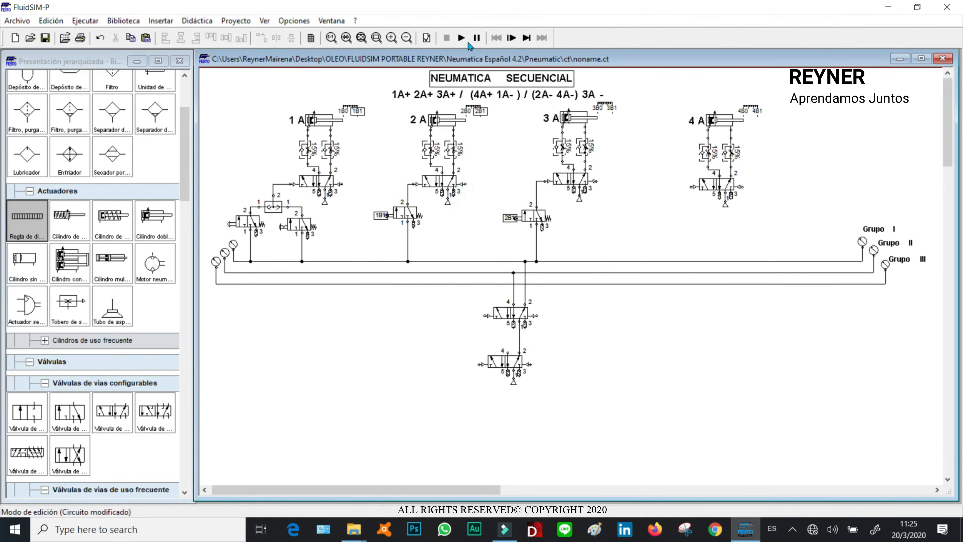
- Run the simulation, actuate the start valve to test the sequence, and stop the simulation
{"action": "left_click", "coordinate": [461, 39]}
{"action": "left_click", "coordinate": [427, 287]}
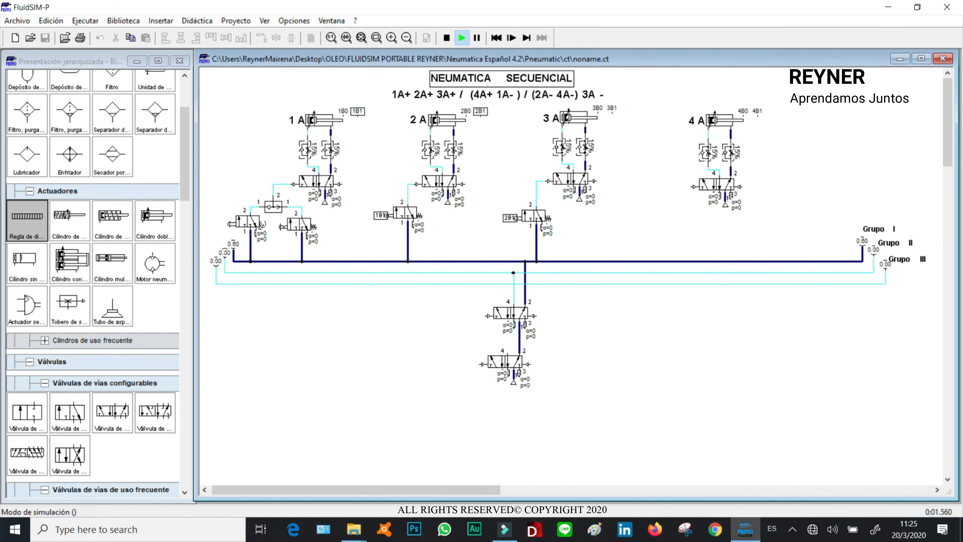
{"action": "left_click", "coordinate": [238, 215]}
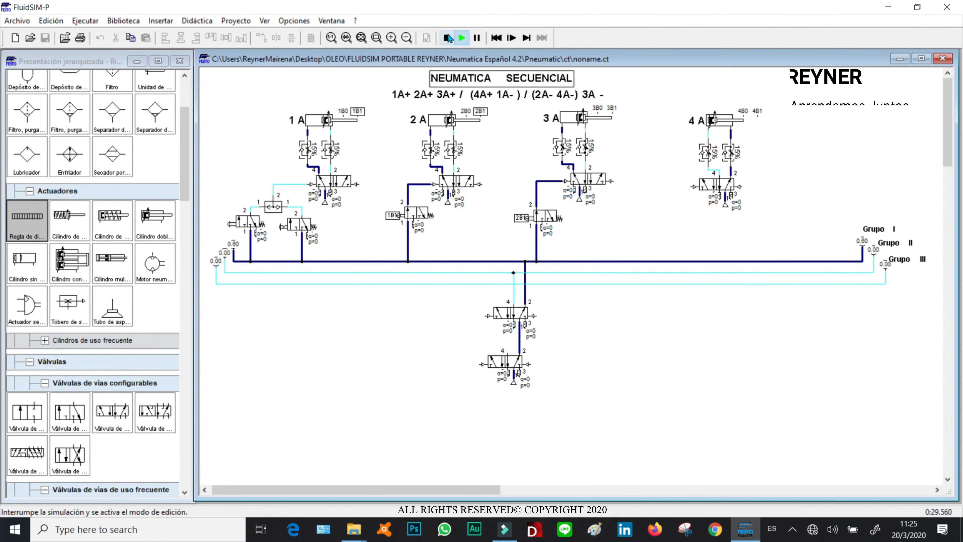
{"action": "left_click", "coordinate": [449, 37]}
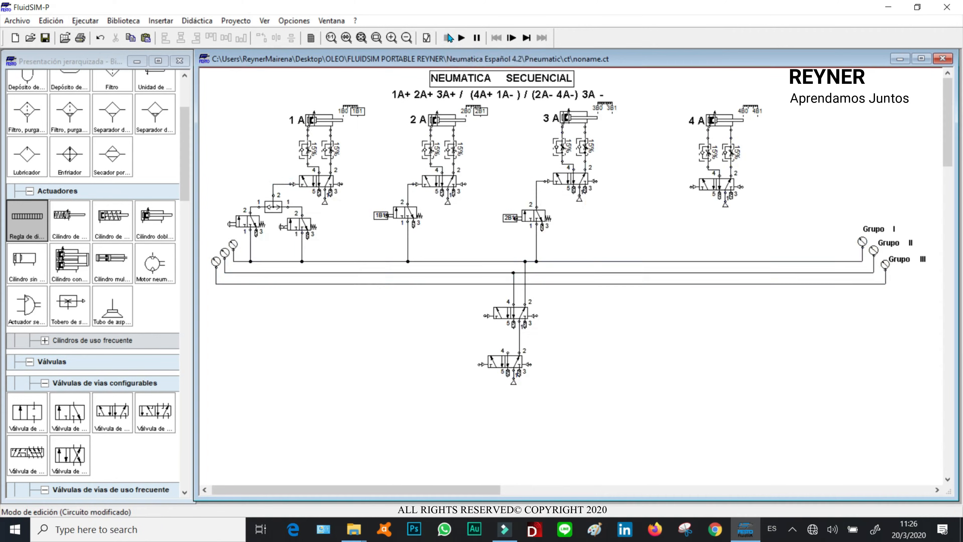
- Duplicate the 2B1 roller valve and place the copy beside the upper group-selector valve
{"action": "left_click", "coordinate": [532, 216]}
{"action": "key", "text": "ctrl+c"}
{"action": "key", "text": "ctrl+v"}
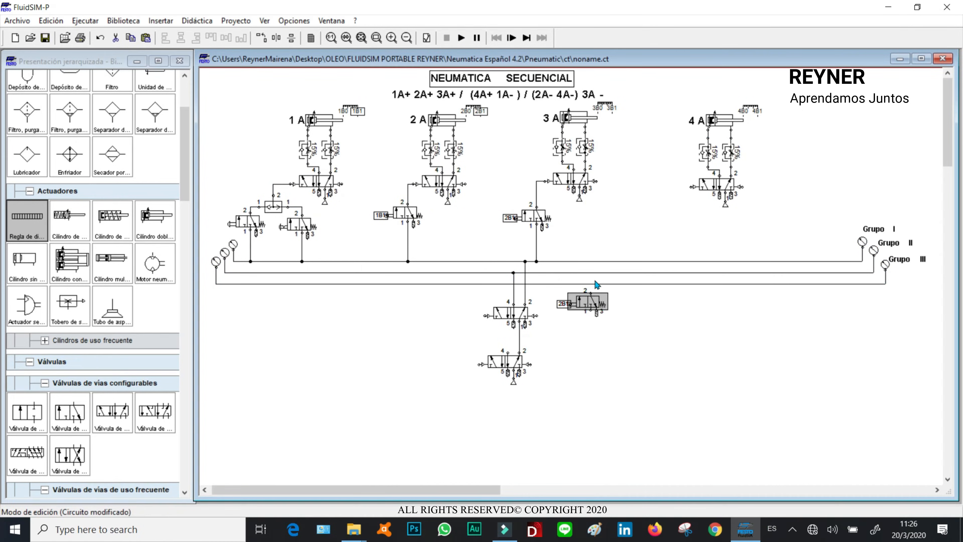
{"action": "left_click_drag", "start_coordinate": [592, 293], "coordinate": [487, 316]}
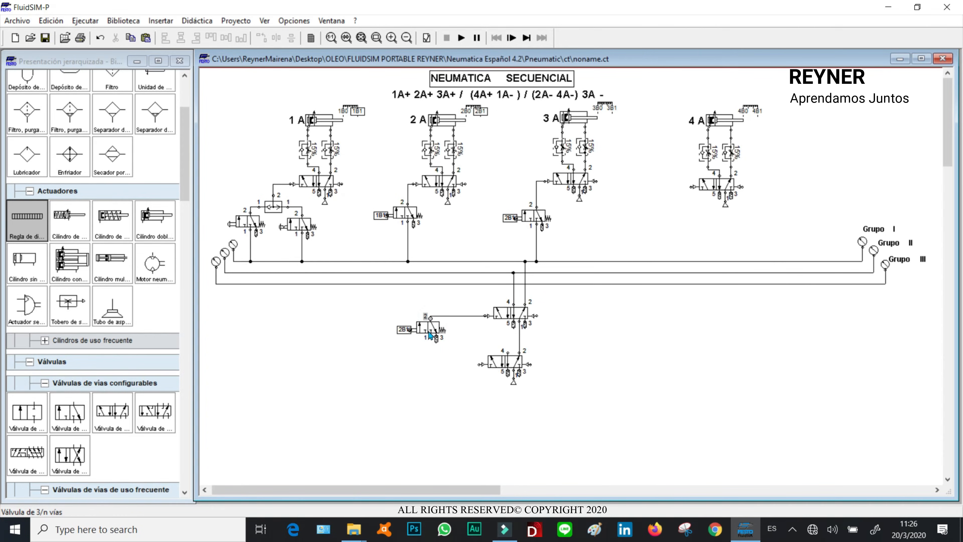
{"action": "left_click_drag", "start_coordinate": [431, 336], "coordinate": [449, 340]}
{"action": "left_click", "coordinate": [421, 288]}
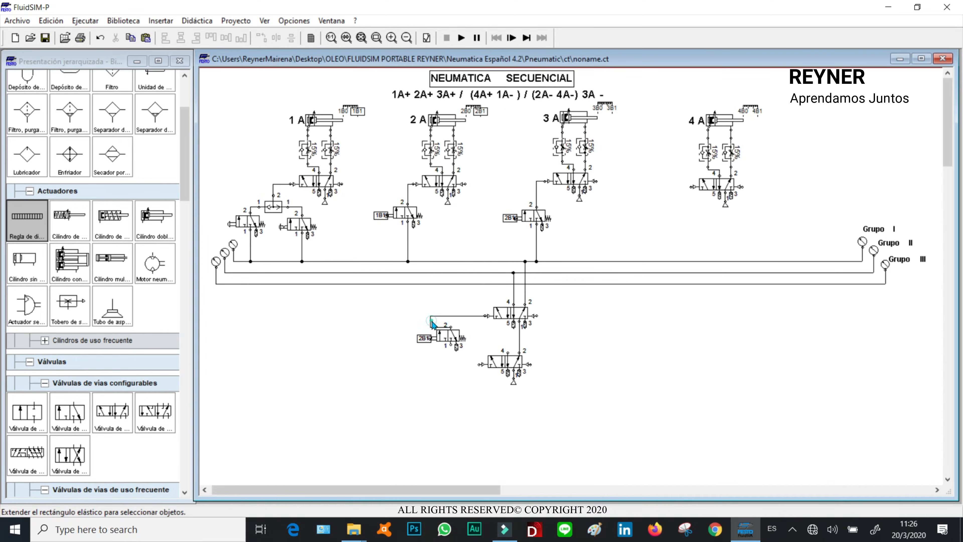
- Connect the copied valve to the upper group valve's pilot and its port 1 to the Grupo I line, labelling it 3B1
{"action": "left_click_drag", "start_coordinate": [432, 323], "coordinate": [449, 324]}
{"action": "left_click", "coordinate": [440, 301]}
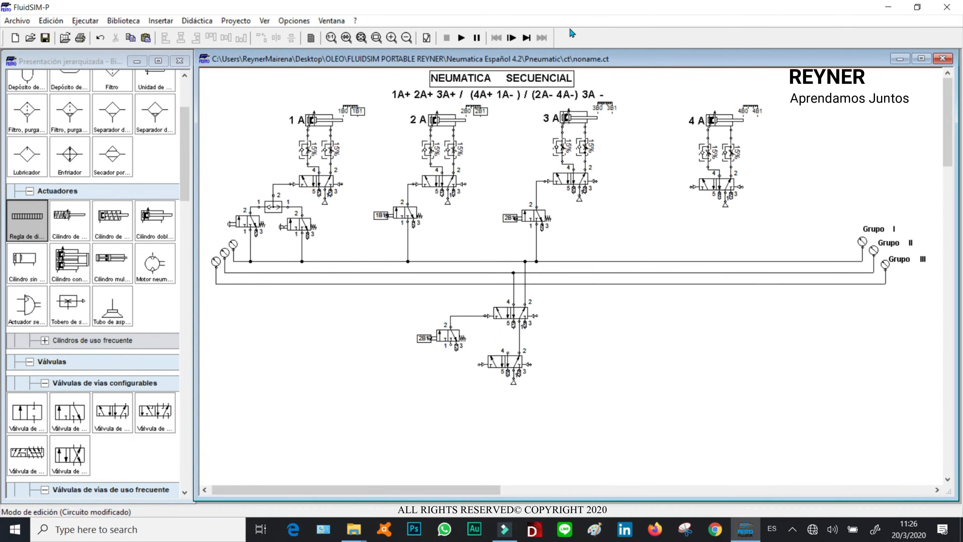
{"action": "left_click", "coordinate": [450, 345]}
{"action": "left_click", "coordinate": [358, 261]}
{"action": "left_click", "coordinate": [358, 262]}
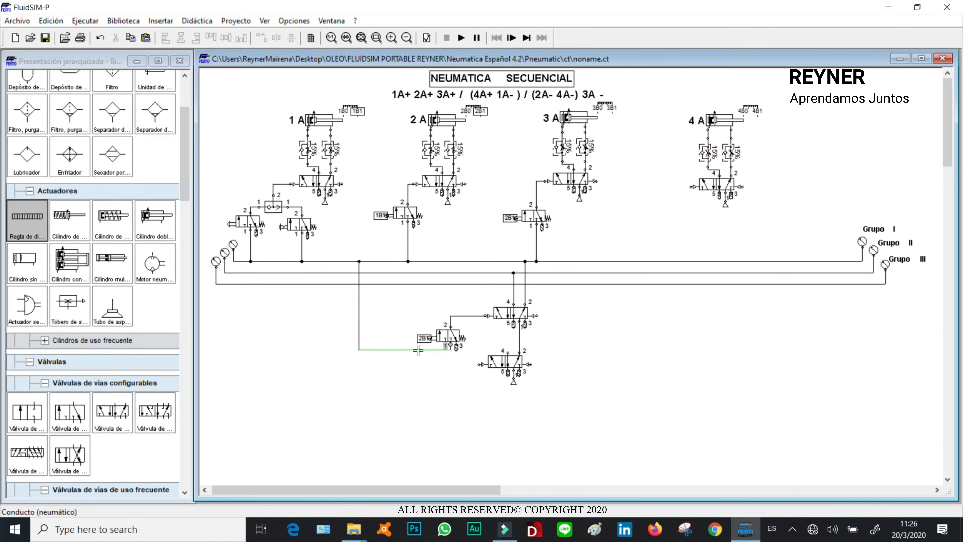
{"action": "left_click_drag", "start_coordinate": [419, 349], "coordinate": [419, 355]}
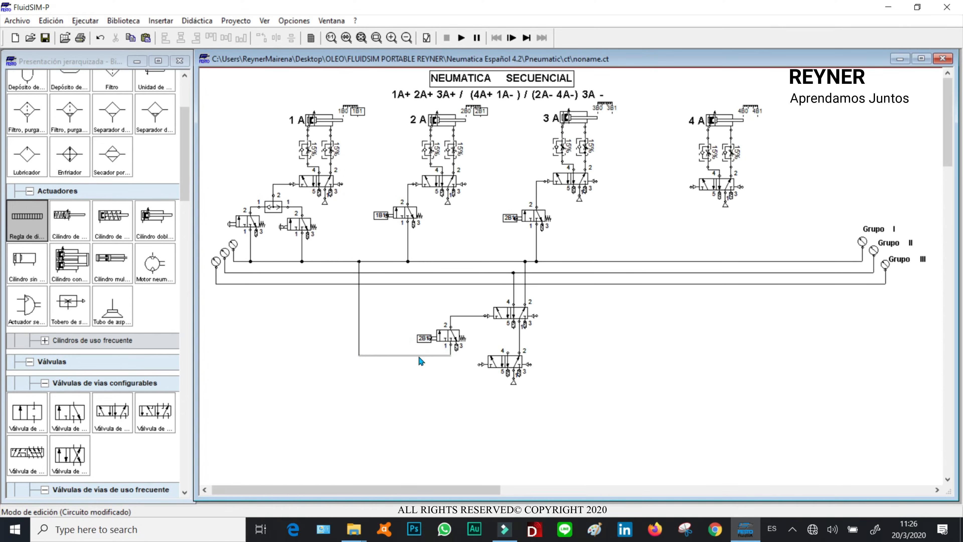
{"action": "double_click", "coordinate": [431, 338]}
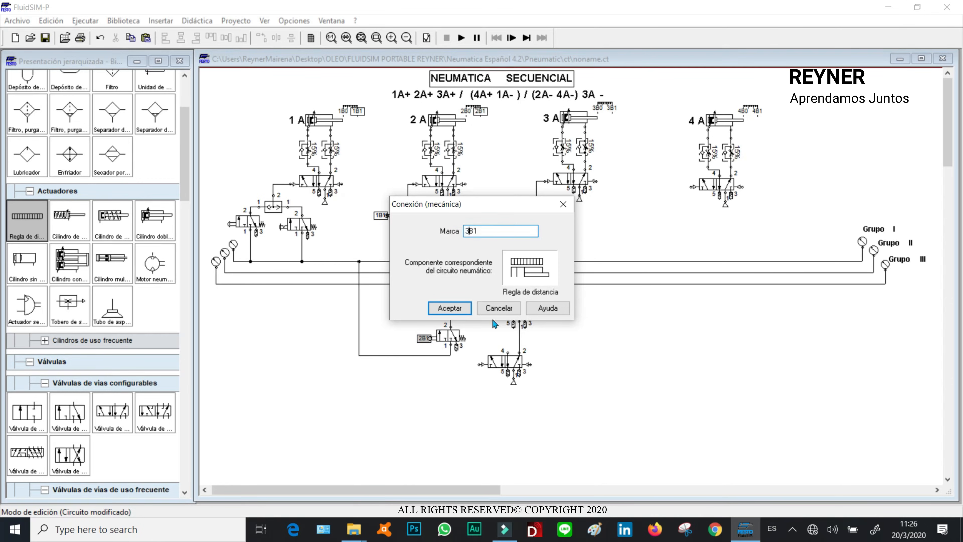
{"action": "left_click", "coordinate": [451, 313]}
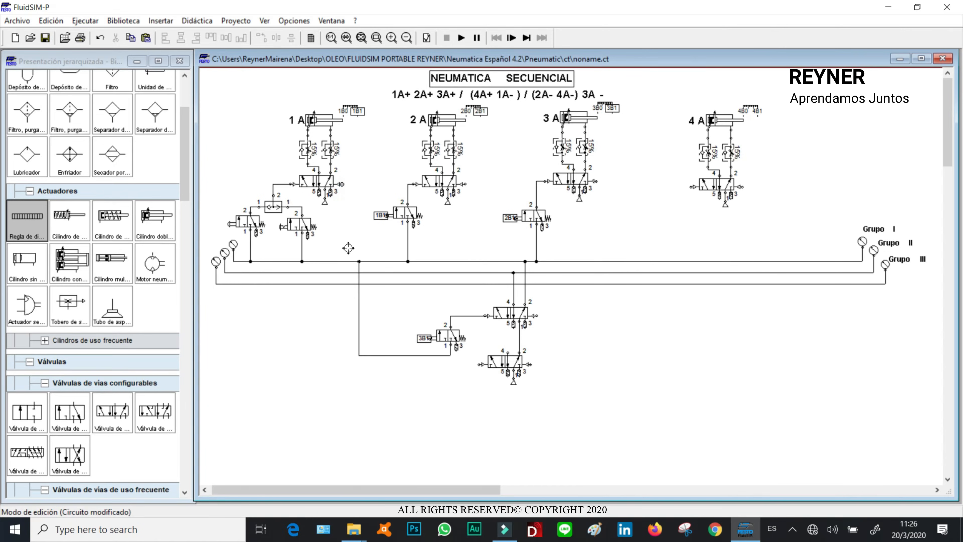
- Connect the Grupo II line to the 1A valve's right pilot and the 4A valve's left pilot
{"action": "left_click_drag", "start_coordinate": [347, 272], "coordinate": [341, 184]}
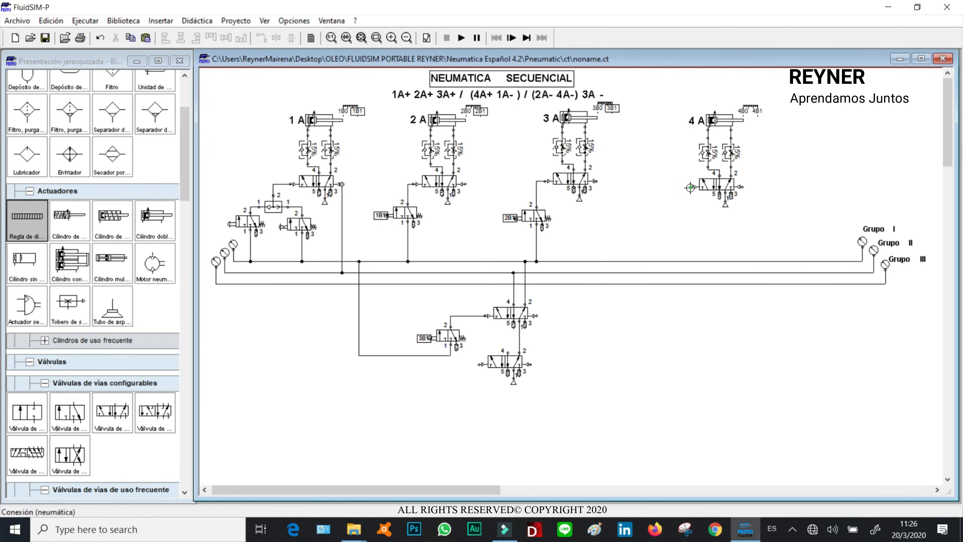
{"action": "left_click_drag", "start_coordinate": [681, 272], "coordinate": [689, 187]}
{"action": "left_click", "coordinate": [658, 224]}
- Start the simulation, press the start valve to check the cylinder sequence, then stop it
{"action": "left_click", "coordinate": [462, 38]}
{"action": "left_click", "coordinate": [432, 288]}
{"action": "left_click", "coordinate": [438, 289]}
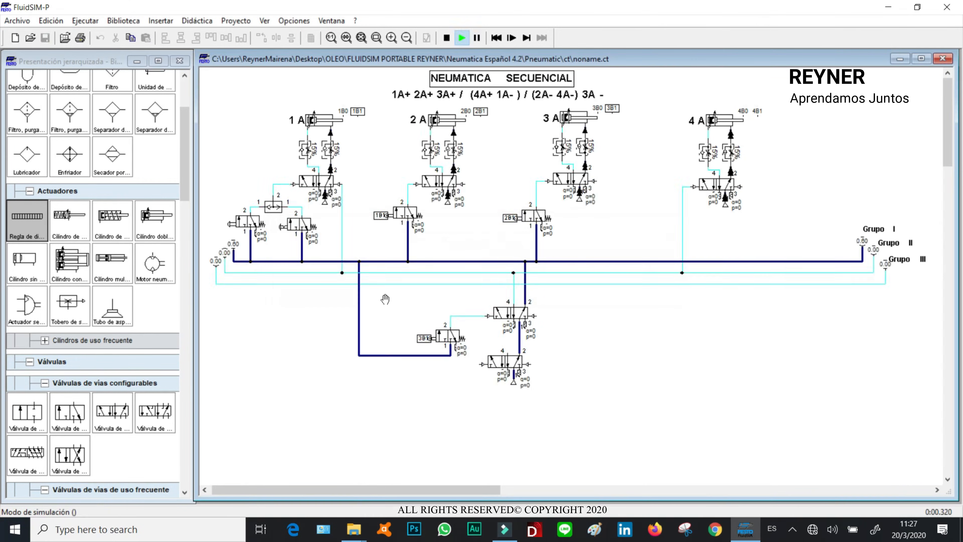
{"action": "left_click", "coordinate": [258, 235]}
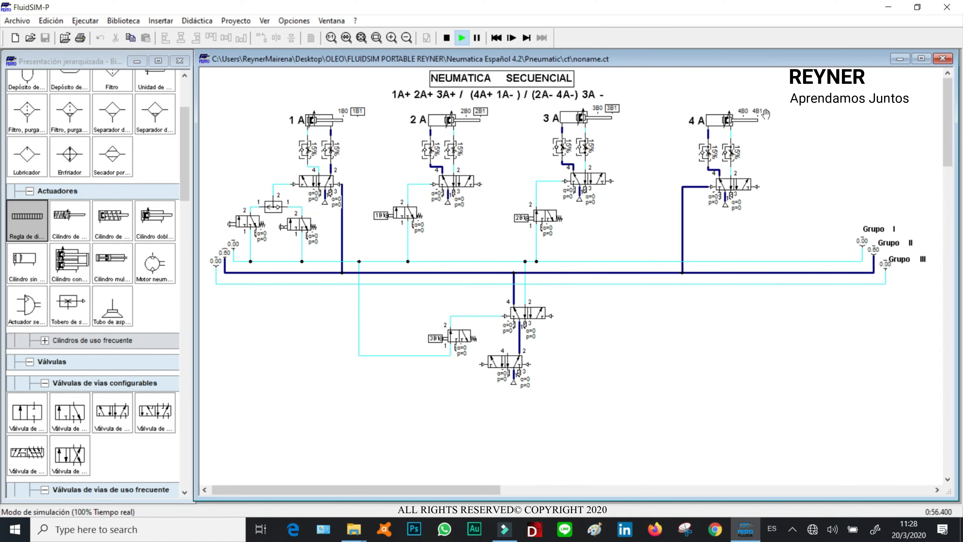
{"action": "left_click", "coordinate": [447, 38]}
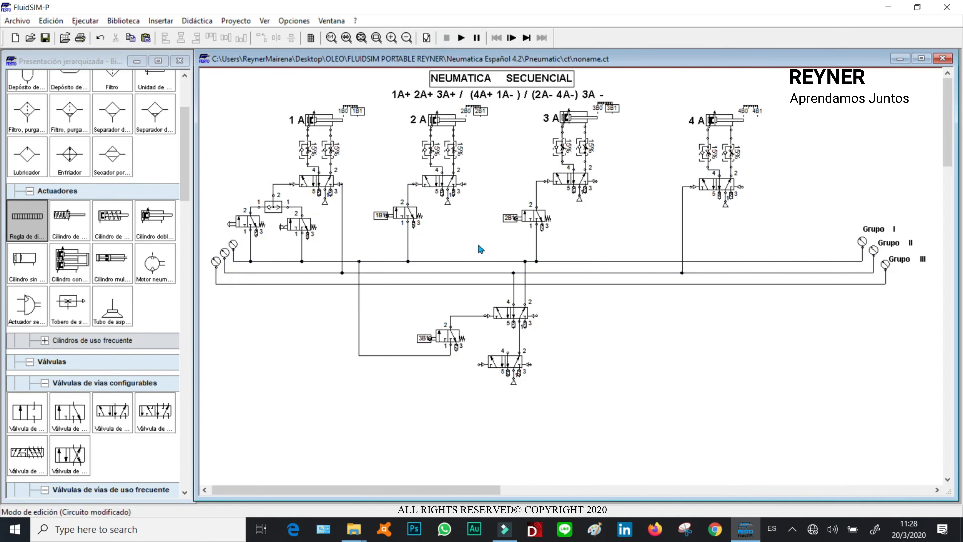
- Paste a copy of the 1B1 roller valve beside the lower group-selector valve
{"action": "left_click", "coordinate": [402, 216]}
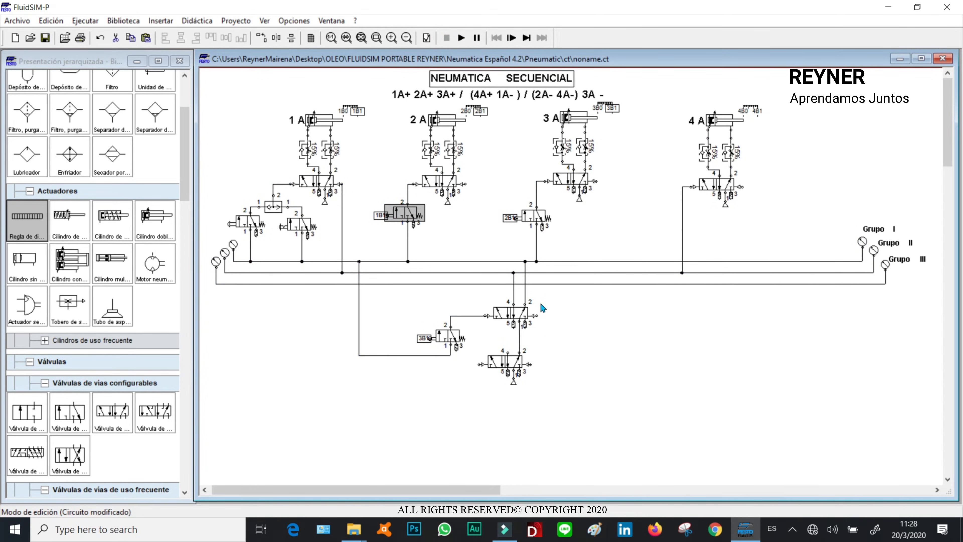
{"action": "key", "text": "ctrl+v"}
{"action": "left_click_drag", "start_coordinate": [590, 300], "coordinate": [479, 364]}
{"action": "left_click", "coordinate": [472, 360]}
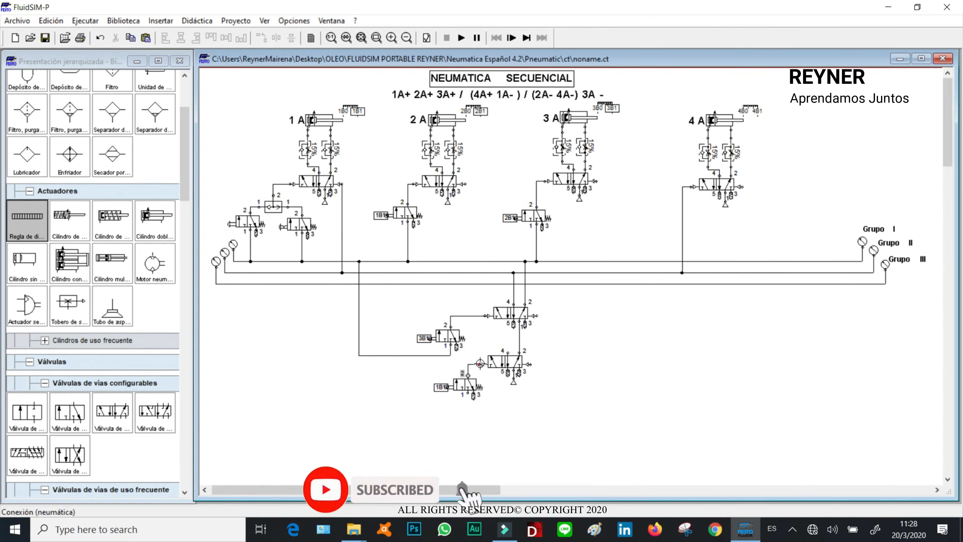
- Label the new roller valve's mechanical connection 4B1 and connect its port 1 to the Grupo II line
{"action": "double_click", "coordinate": [441, 387]}
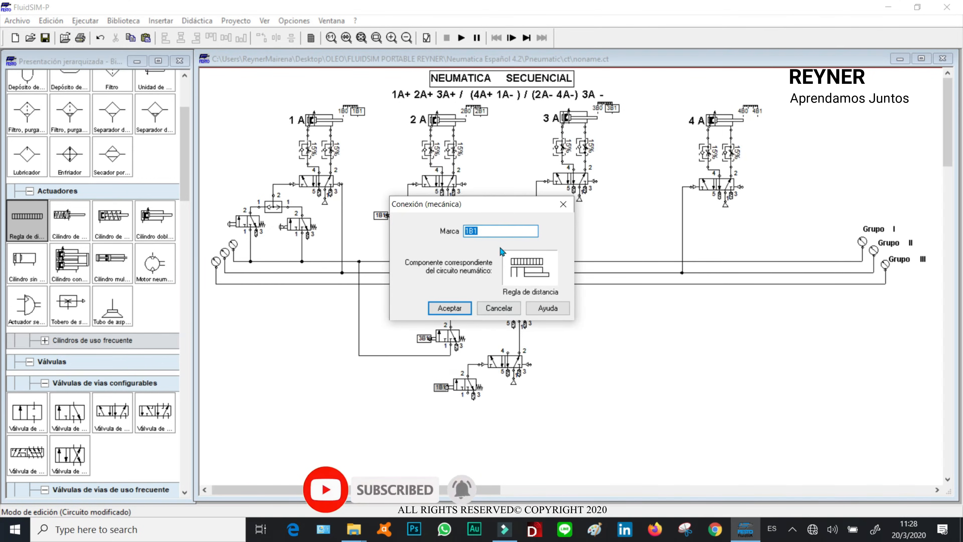
{"action": "left_click", "coordinate": [467, 230]}
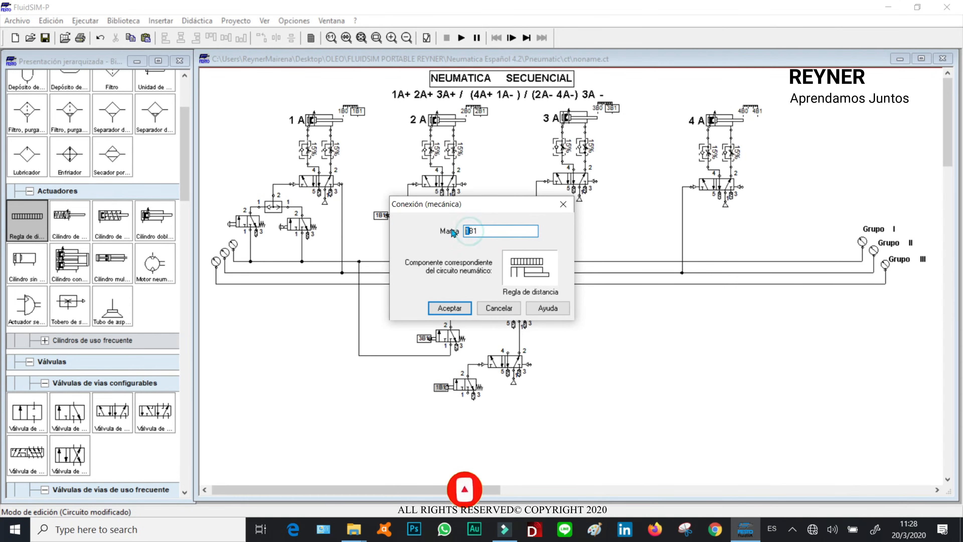
{"action": "type", "text": "4"}
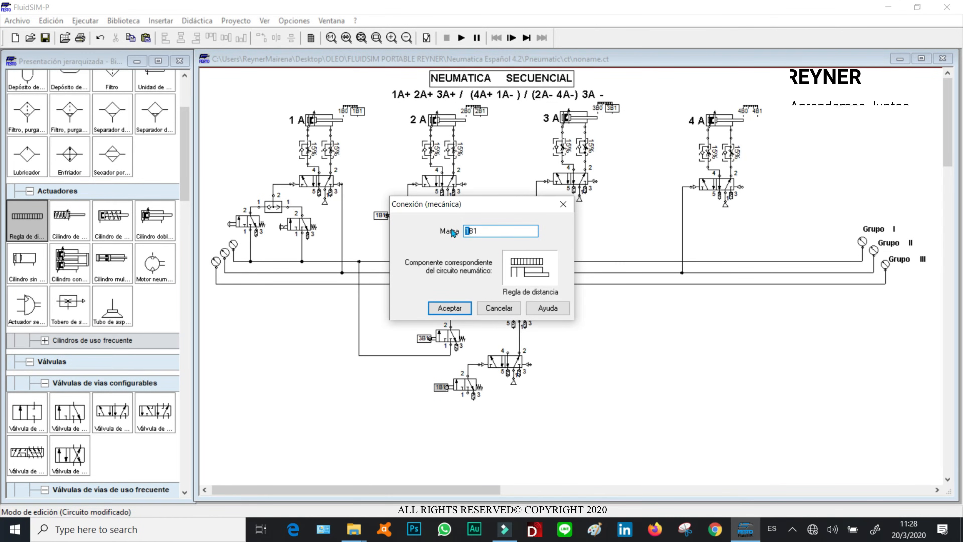
{"action": "left_click", "coordinate": [449, 308]}
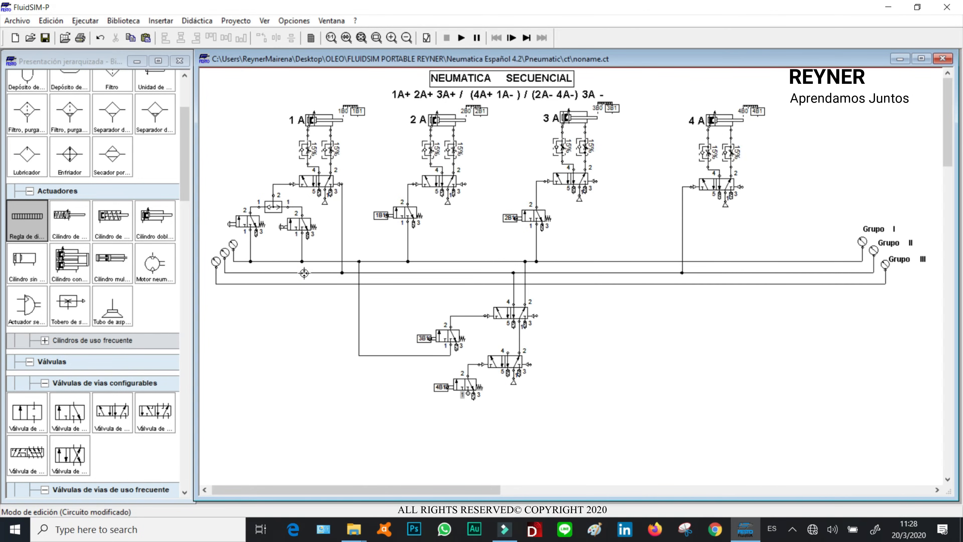
{"action": "left_click_drag", "start_coordinate": [304, 272], "coordinate": [421, 410]}
{"action": "left_click", "coordinate": [655, 380]}
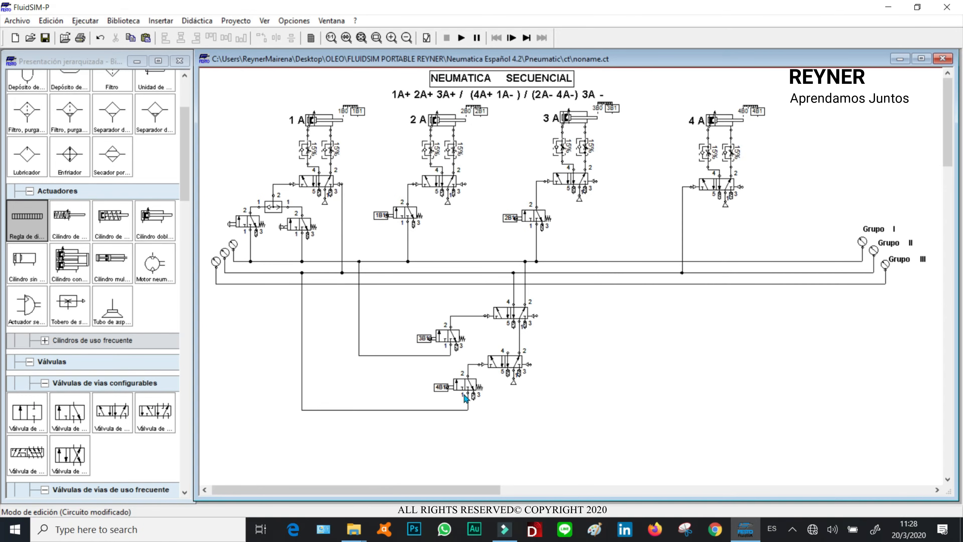
- Simulate the circuit again, operate the start valve, and stop the simulation
{"action": "left_click", "coordinate": [462, 39]}
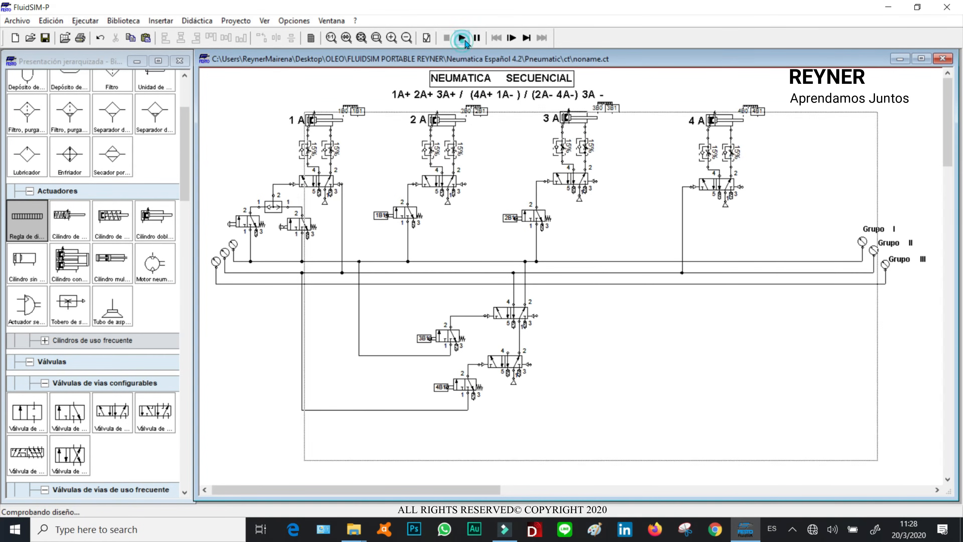
{"action": "left_click", "coordinate": [431, 286]}
{"action": "left_click", "coordinate": [429, 286]}
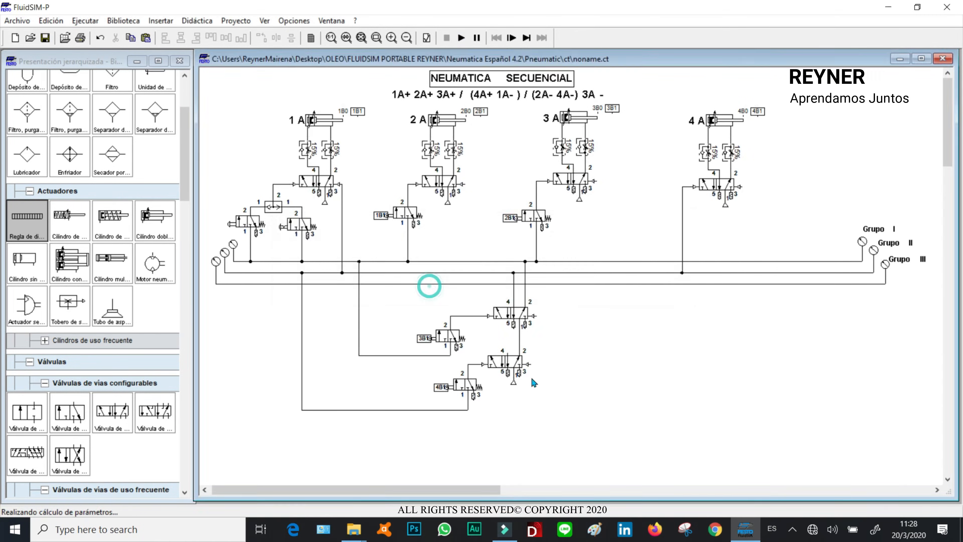
{"action": "left_click", "coordinate": [243, 212]}
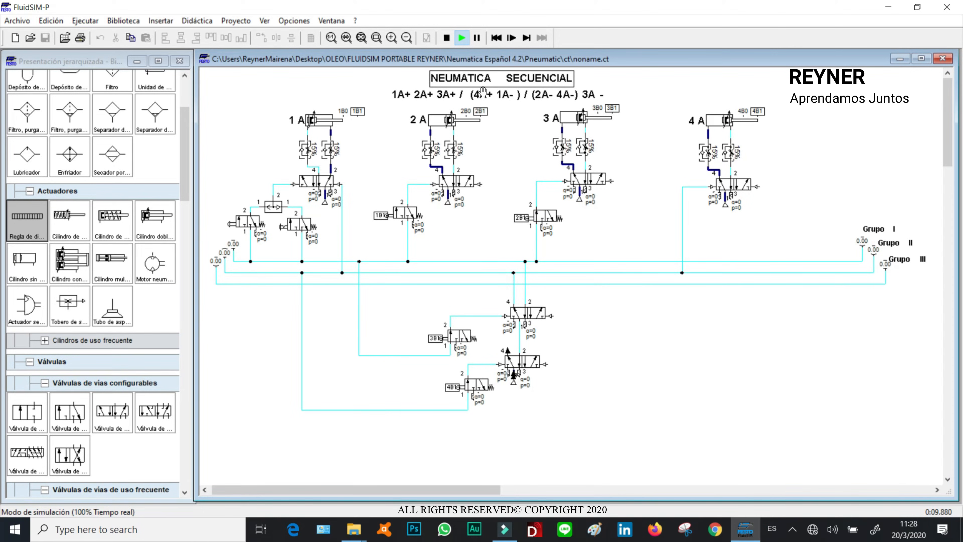
{"action": "left_click", "coordinate": [448, 38]}
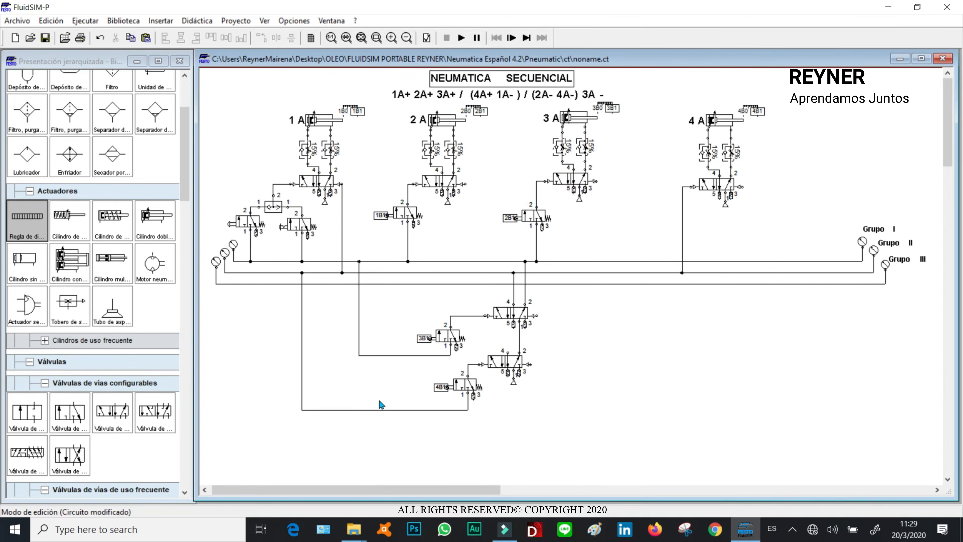
- Duplicate the 4B1 roller valve and place the copy directly below it
{"action": "left_click_drag", "start_coordinate": [438, 410], "coordinate": [436, 453]}
{"action": "left_click", "coordinate": [475, 388]}
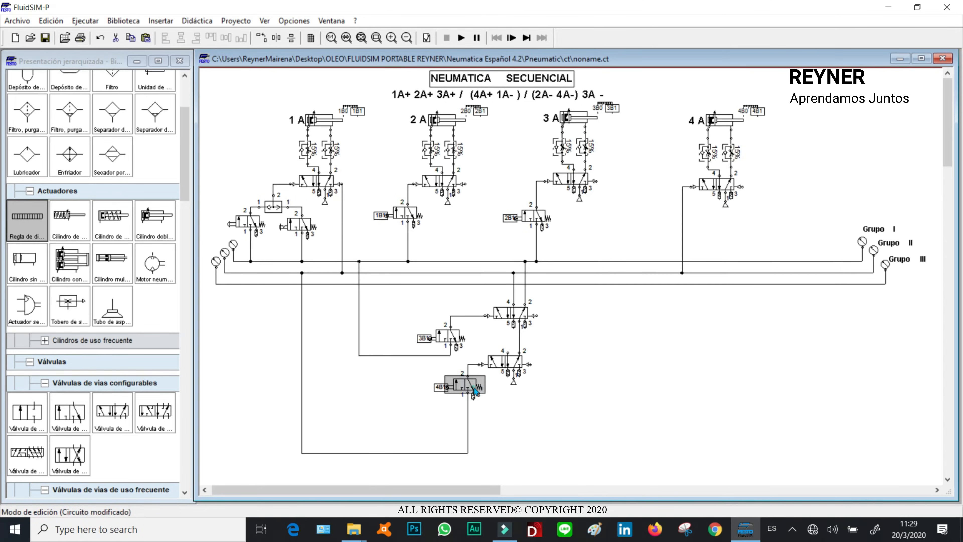
{"action": "key", "text": "ctrl+c"}
{"action": "key", "text": "ctrl+v"}
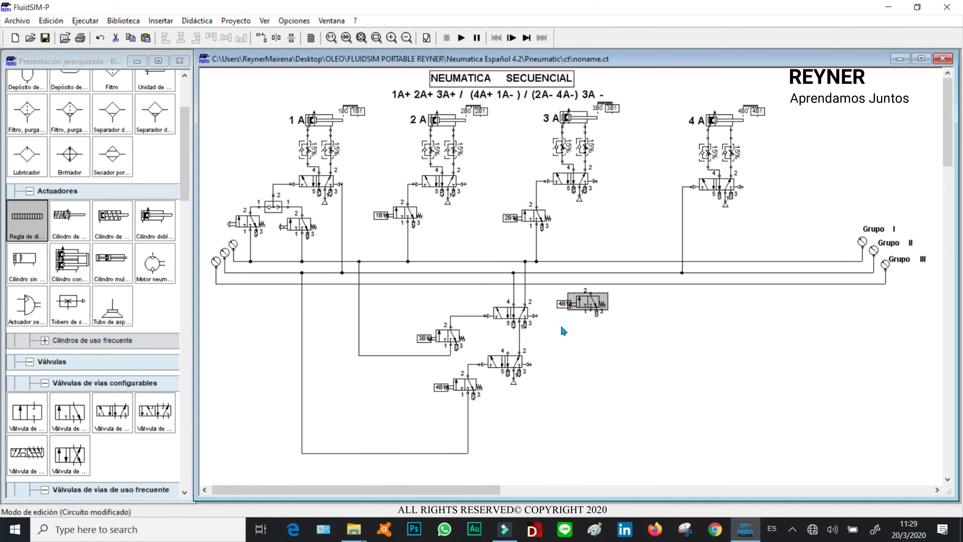
{"action": "left_click_drag", "start_coordinate": [569, 303], "coordinate": [455, 426]}
{"action": "left_click", "coordinate": [546, 421]}
- Replace the Grupo II supply line by connecting the two valves in series, the lower valve's port 1 fed from Grupo II
{"action": "left_click", "coordinate": [468, 407]}
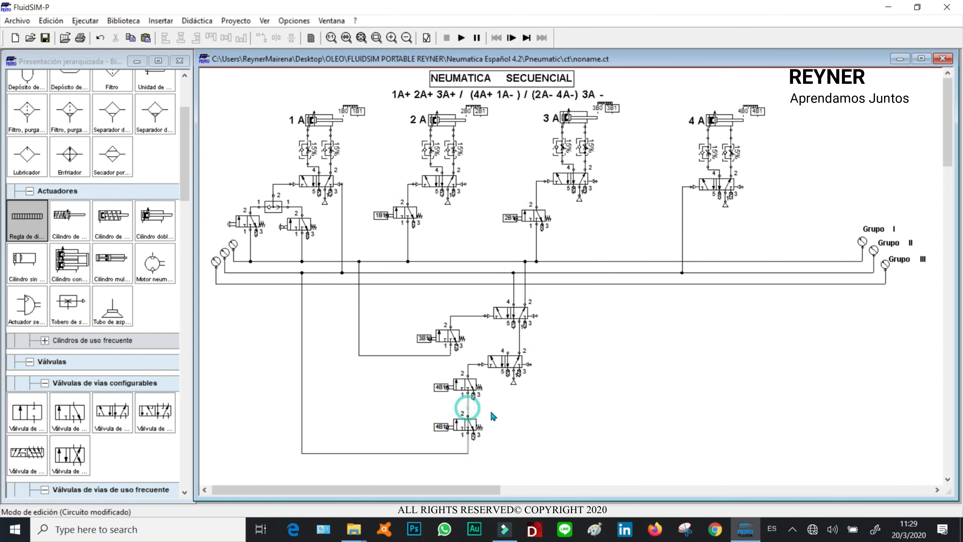
{"action": "key", "text": "Delete"}
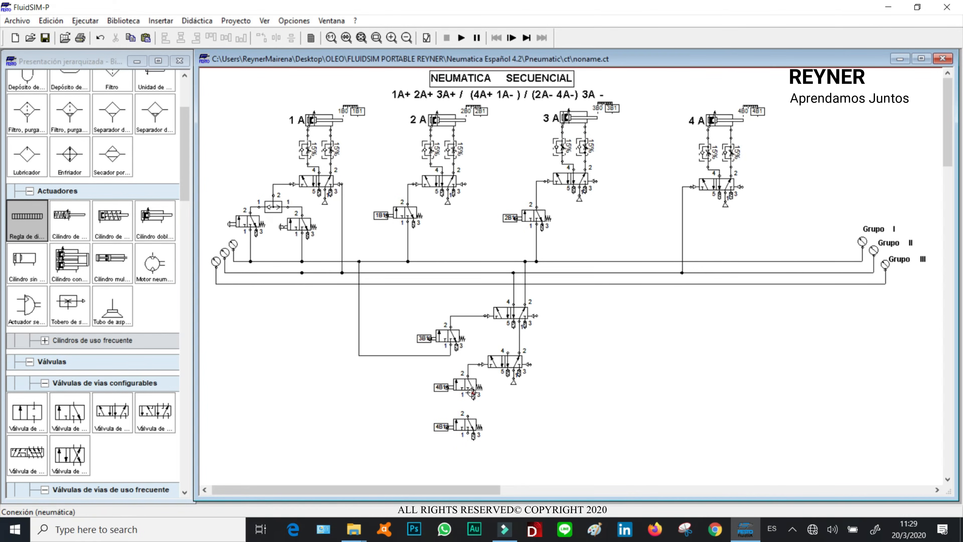
{"action": "left_click_drag", "start_coordinate": [468, 417], "coordinate": [468, 397]}
{"action": "left_click_drag", "start_coordinate": [301, 273], "coordinate": [417, 445]}
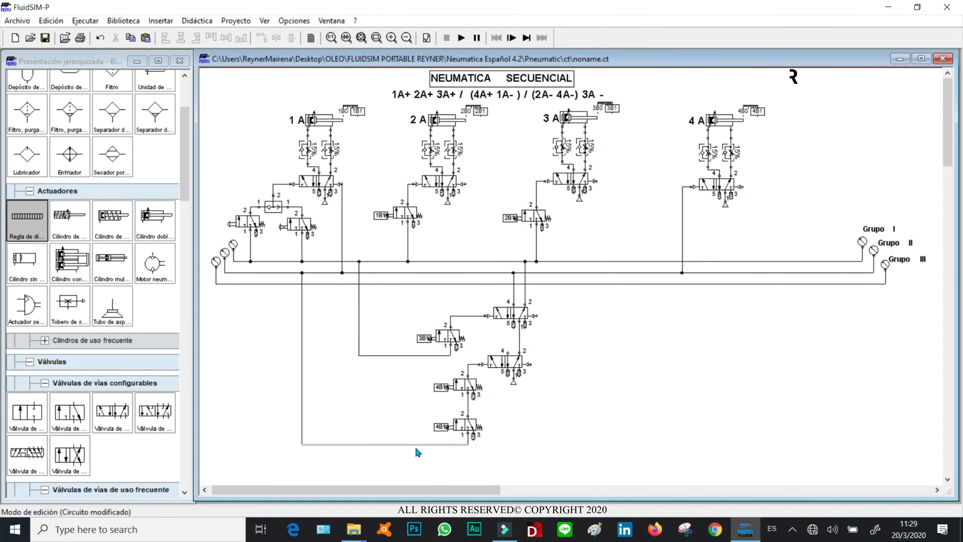
- Label the lower roller valve's mechanical connection 1B0
{"action": "double_click", "coordinate": [445, 433]}
{"action": "type", "text": "1B0"}
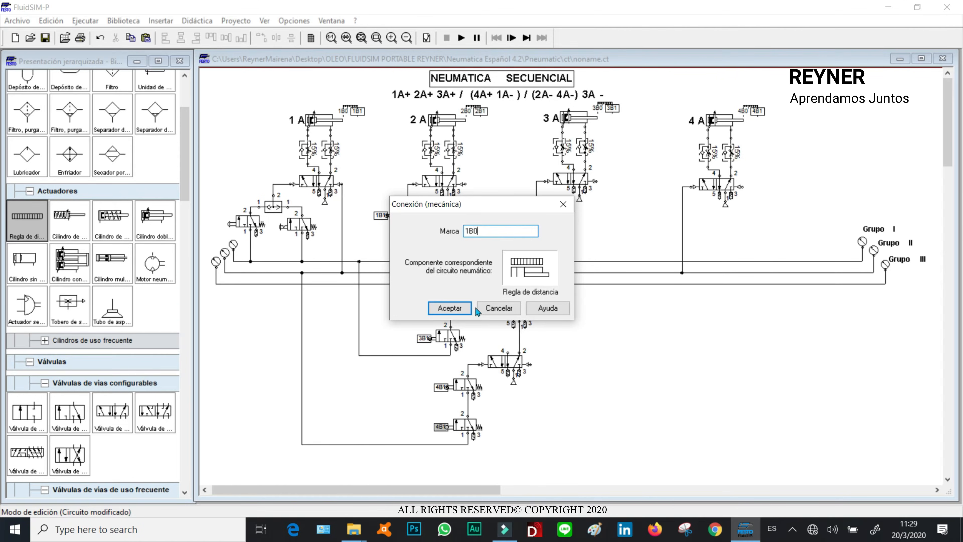
{"action": "left_click", "coordinate": [443, 307]}
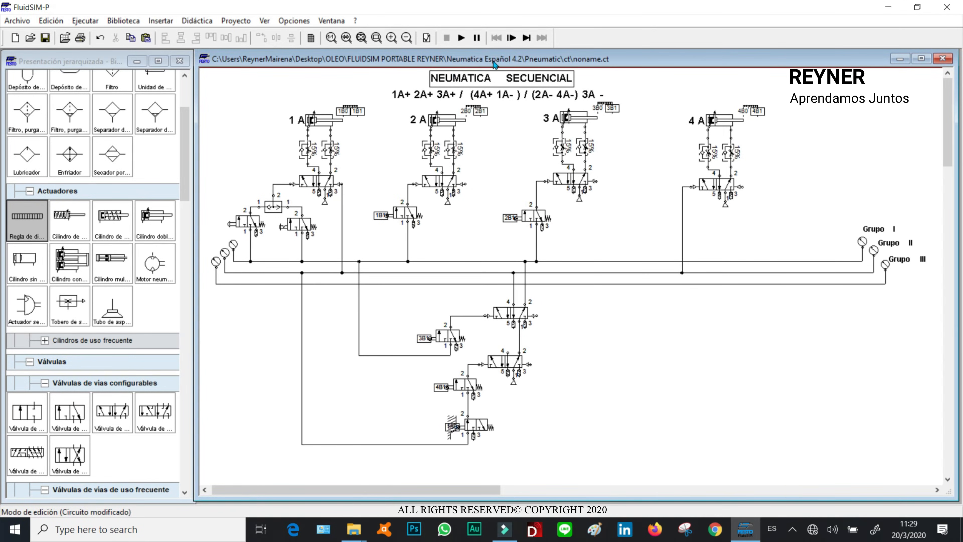
- Start the simulation, acknowledge the open-connections warning, operate the start valve, and stop the simulation
{"action": "left_click", "coordinate": [461, 37]}
{"action": "left_click", "coordinate": [436, 284]}
{"action": "left_click", "coordinate": [437, 285]}
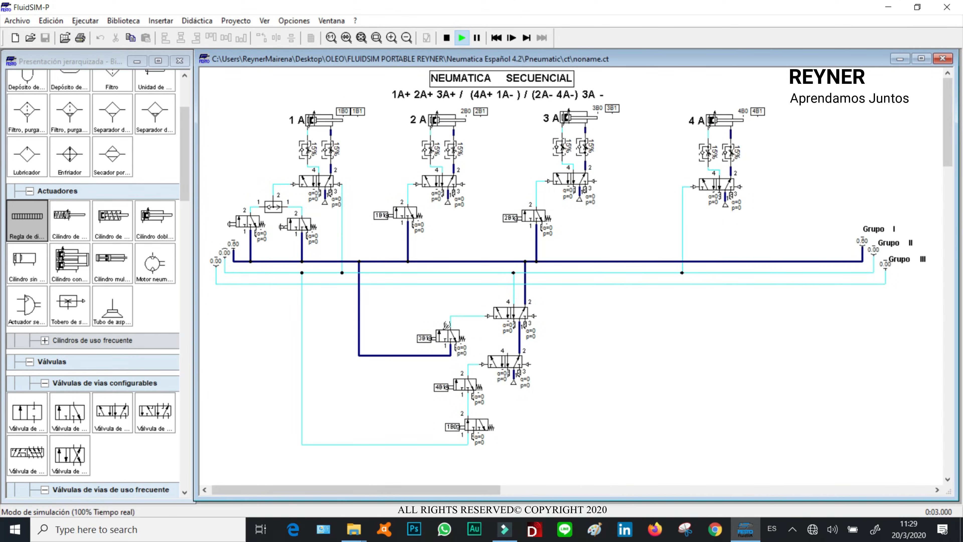
{"action": "left_click", "coordinate": [240, 218]}
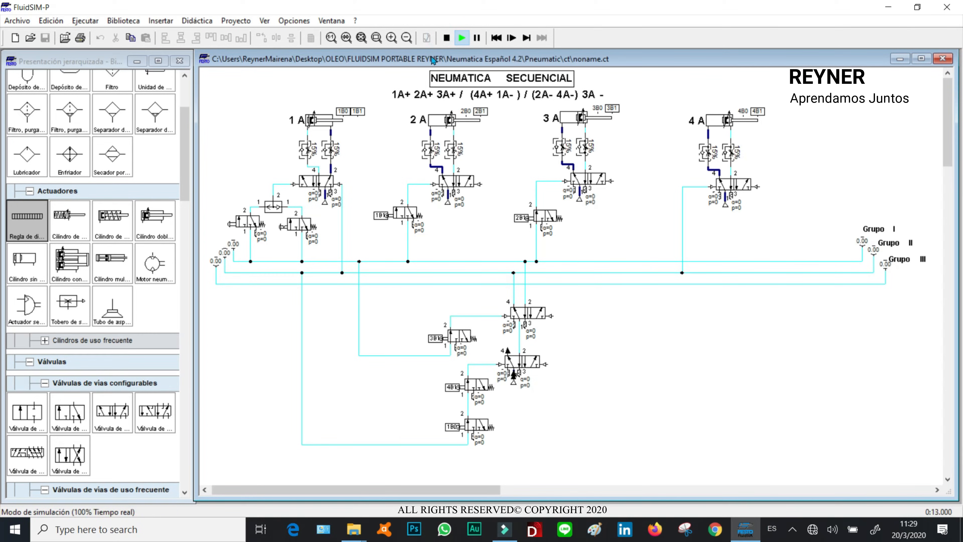
{"action": "left_click", "coordinate": [446, 37]}
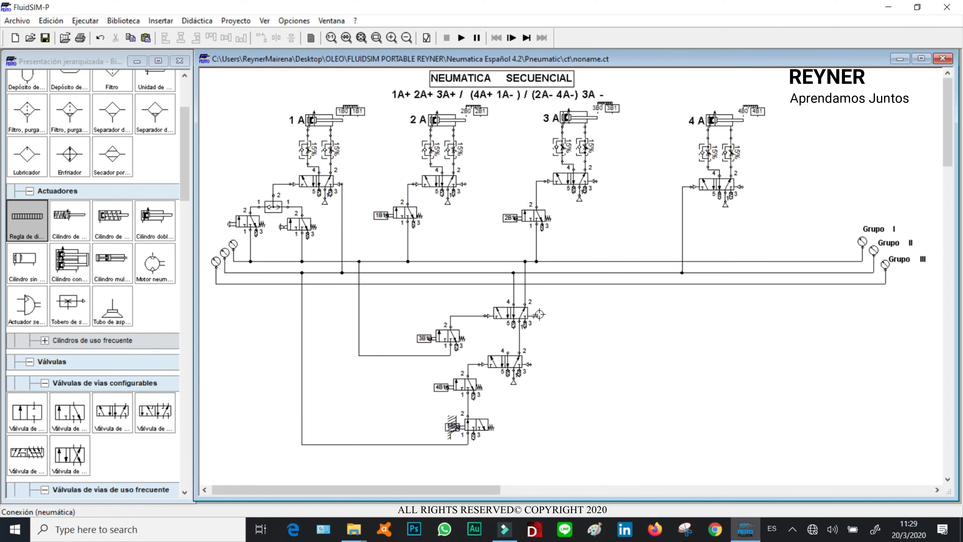
- Connect the upper memory valve's right pilot port to the Grupo III line
{"action": "left_click", "coordinate": [538, 316]}
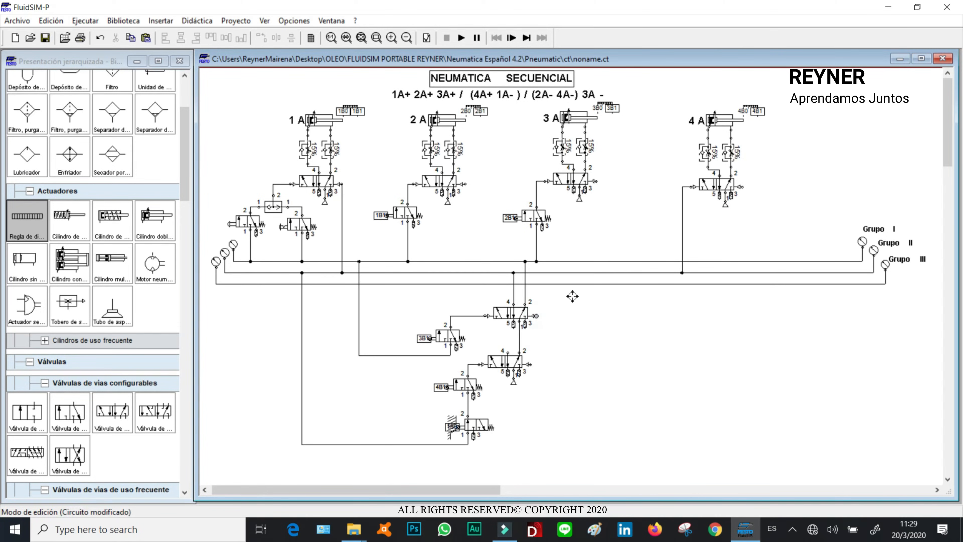
{"action": "left_click_drag", "start_coordinate": [536, 315], "coordinate": [573, 284]}
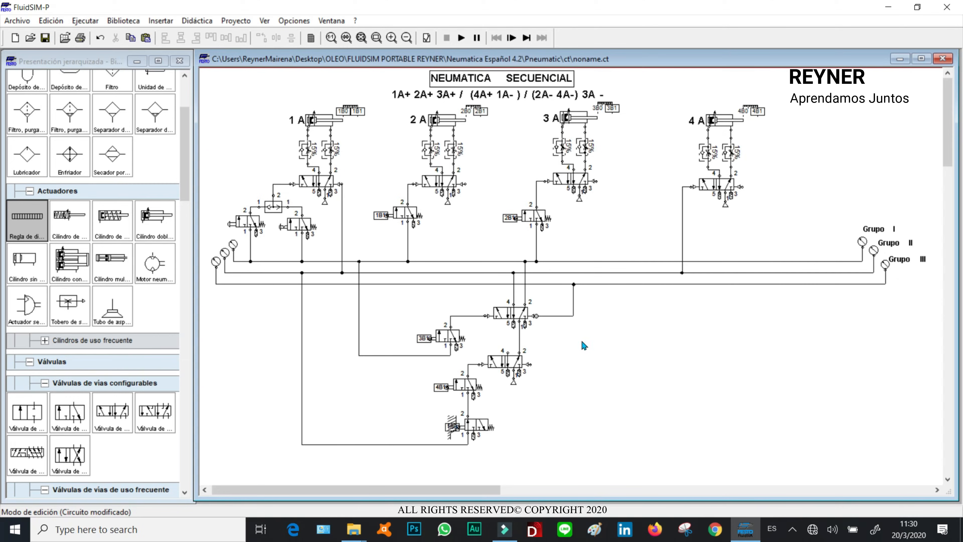
{"action": "left_click", "coordinate": [508, 351]}
{"action": "left_click", "coordinate": [574, 315]}
- Simulate the circuit again, accept the warning, operate the start valve, and stop the simulation
{"action": "left_click", "coordinate": [461, 37]}
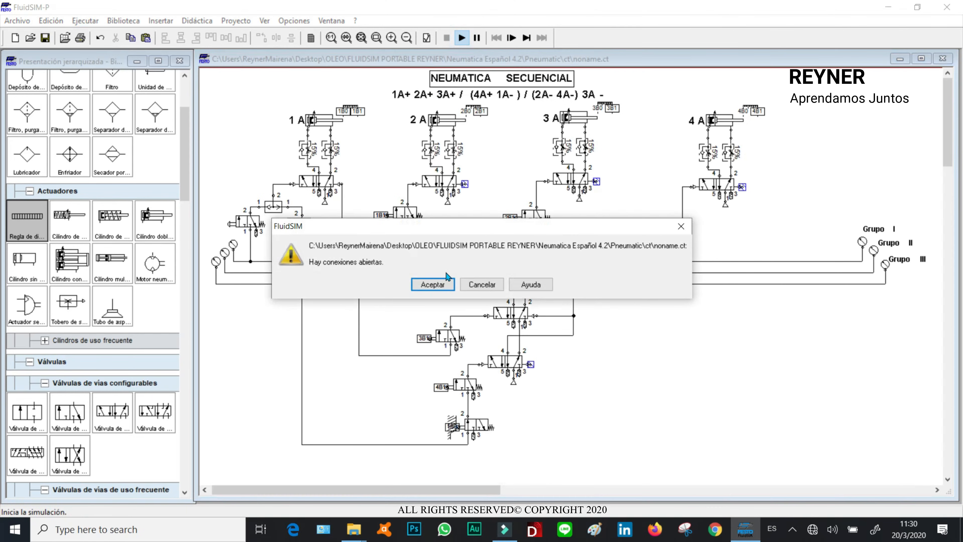
{"action": "left_click", "coordinate": [432, 284]}
{"action": "left_click", "coordinate": [432, 284]}
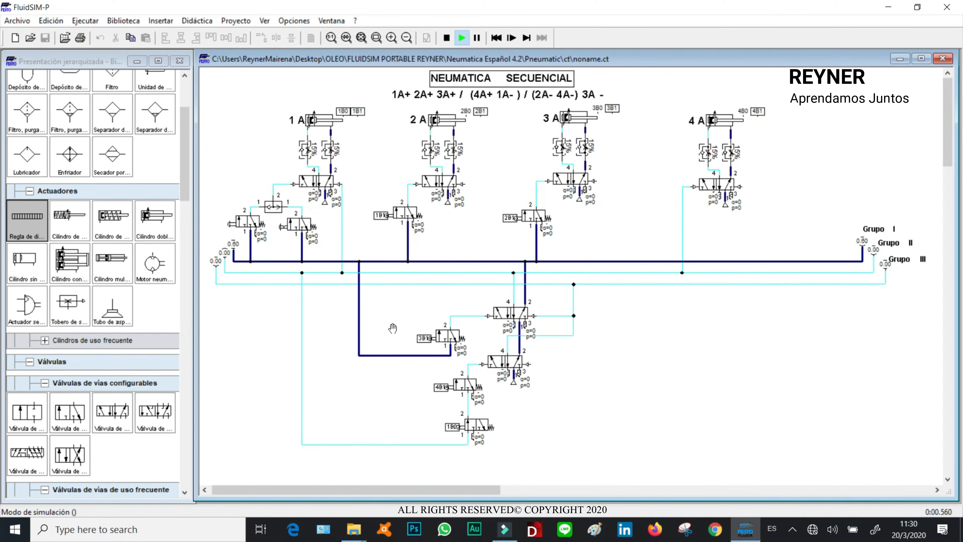
{"action": "left_click", "coordinate": [252, 218]}
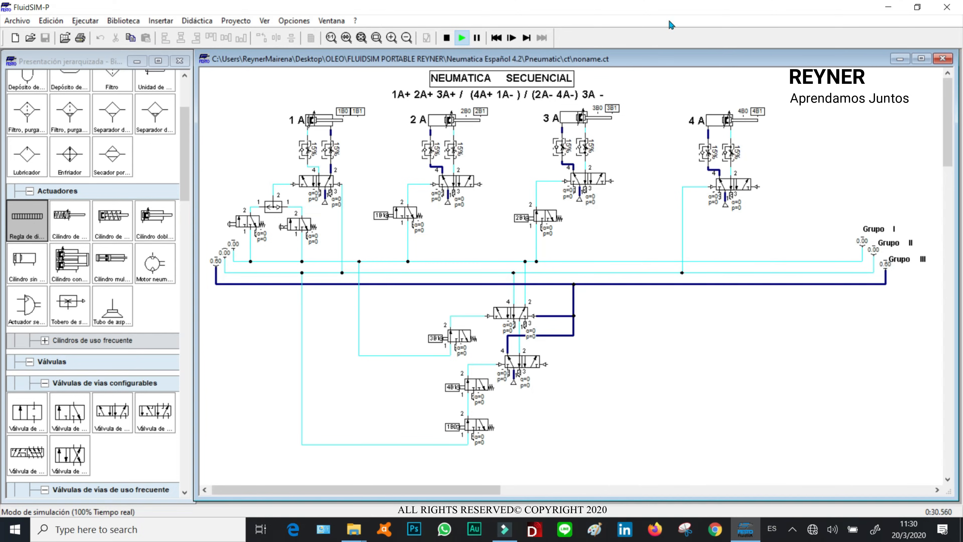
{"action": "left_click", "coordinate": [446, 37]}
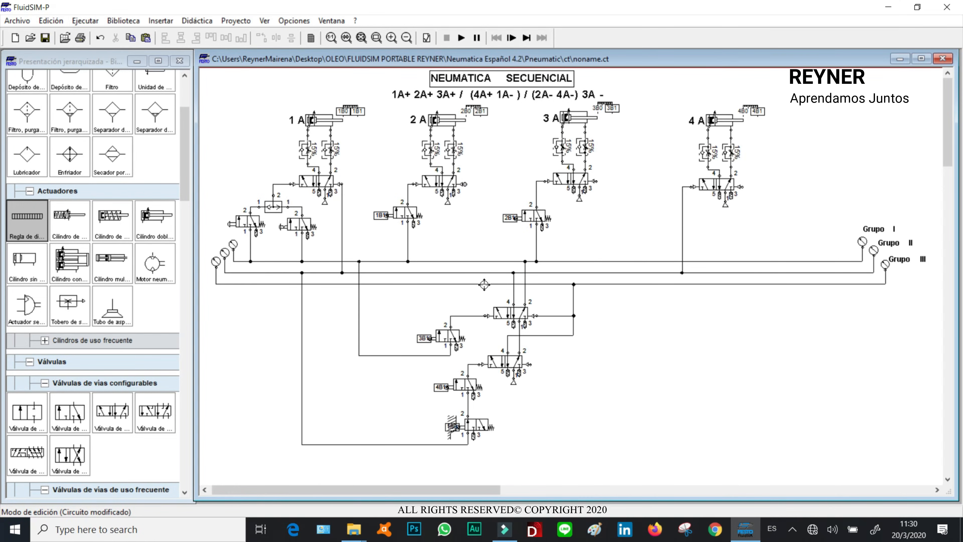
- Connect the right pilot ports of cylinder 2A's and 4A's directional valves to the Grupo III line
{"action": "left_click_drag", "start_coordinate": [485, 284], "coordinate": [484, 283]}
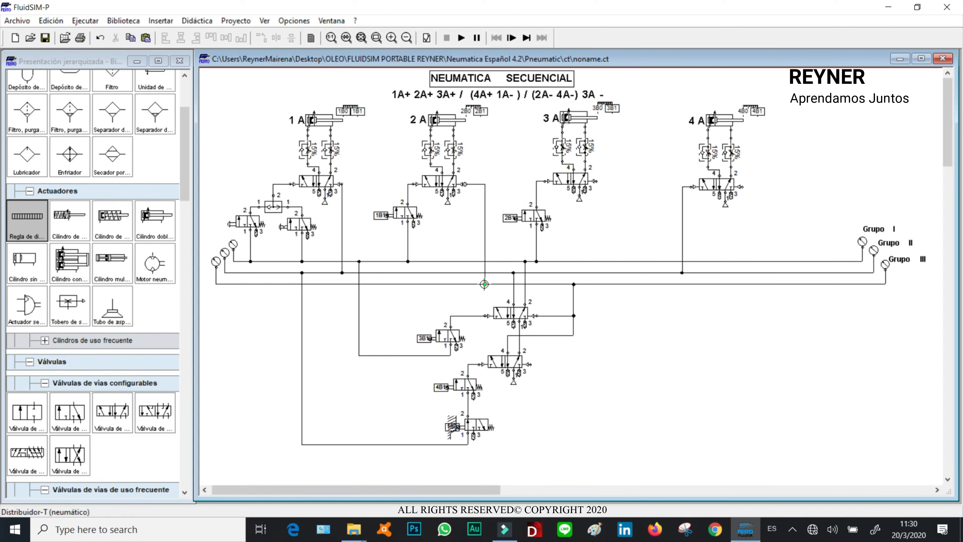
{"action": "left_click_drag", "start_coordinate": [744, 188], "coordinate": [759, 283]}
{"action": "left_click", "coordinate": [826, 170]}
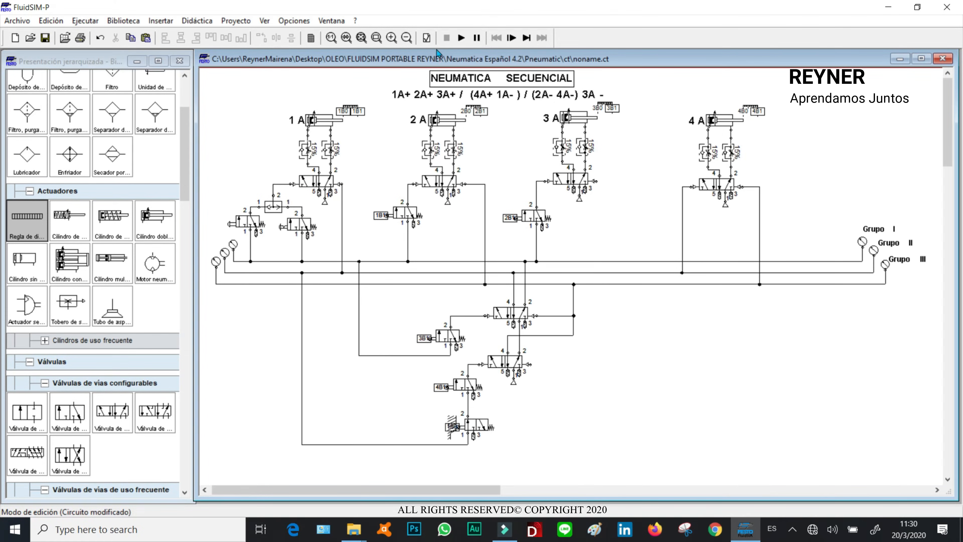
- Run the simulation, accept the warning, operate the start valve, and stop it
{"action": "left_click", "coordinate": [462, 39]}
{"action": "left_click", "coordinate": [432, 286]}
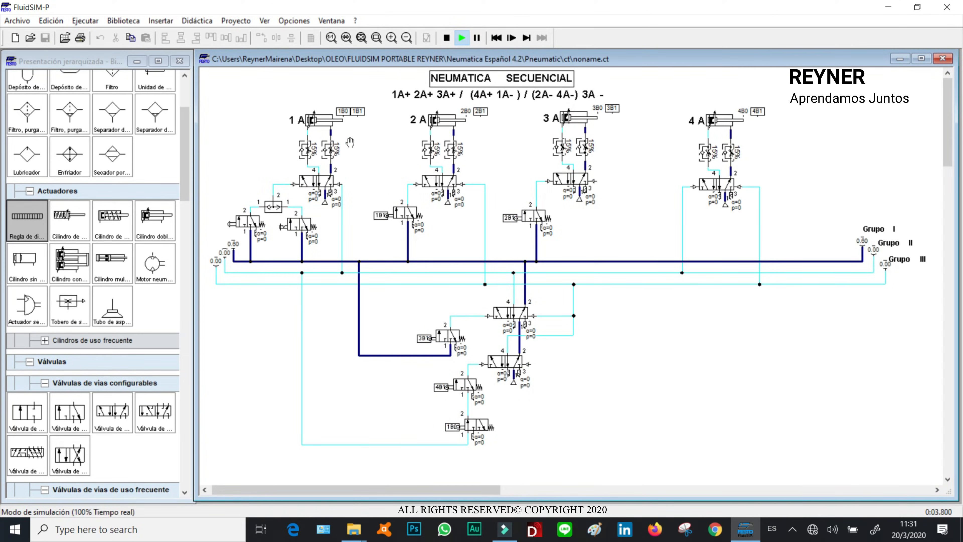
{"action": "left_click", "coordinate": [242, 219]}
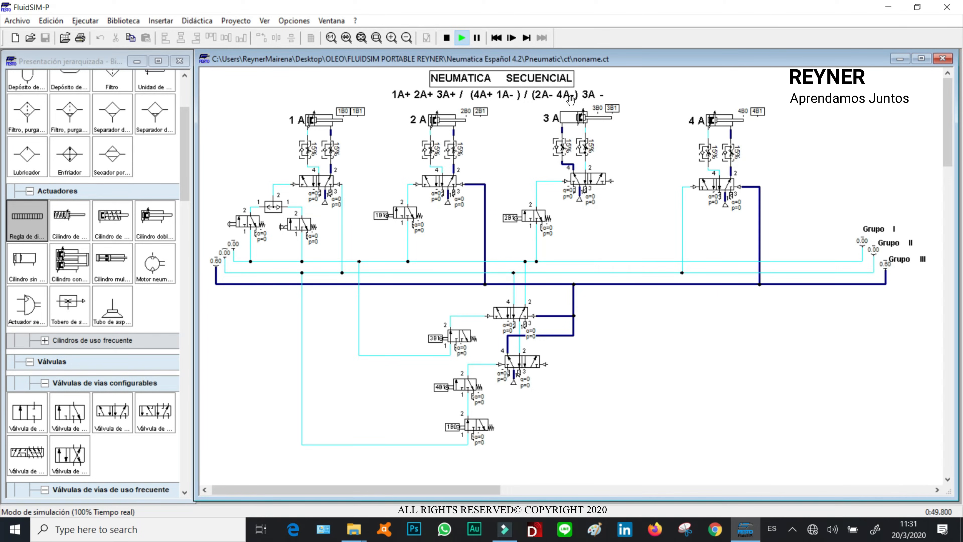
{"action": "left_click", "coordinate": [446, 37]}
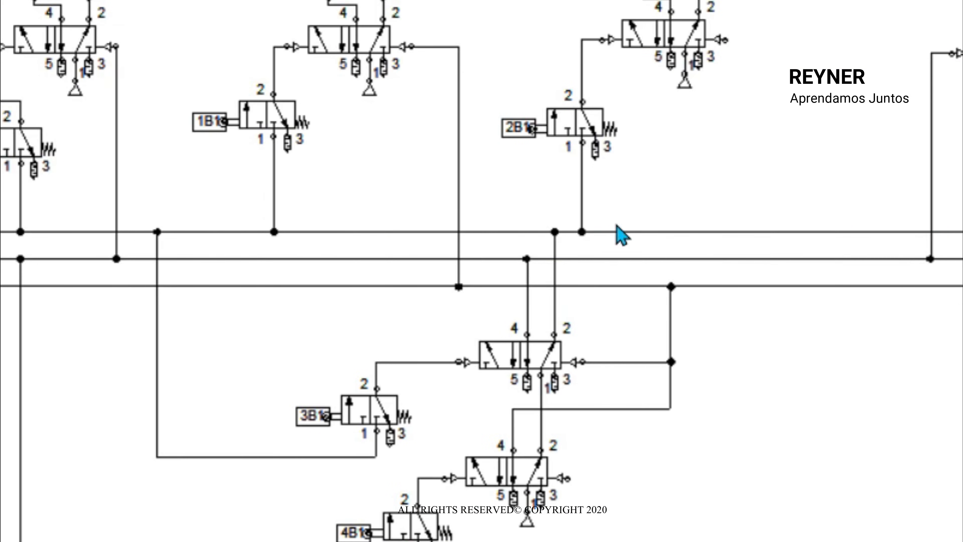
- Duplicate the 2B1 roller valve and place the copy to its right, below cylinder 3A's valve
{"action": "left_click", "coordinate": [535, 219]}
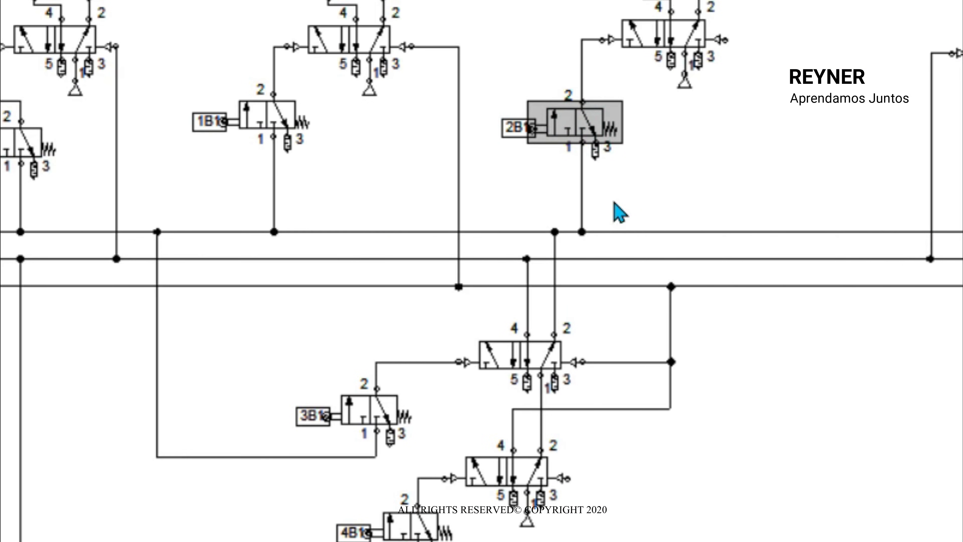
{"action": "key", "text": "ctrl+c"}
{"action": "key", "text": "ctrl+v"}
{"action": "left_click_drag", "start_coordinate": [701, 317], "coordinate": [794, 149]}
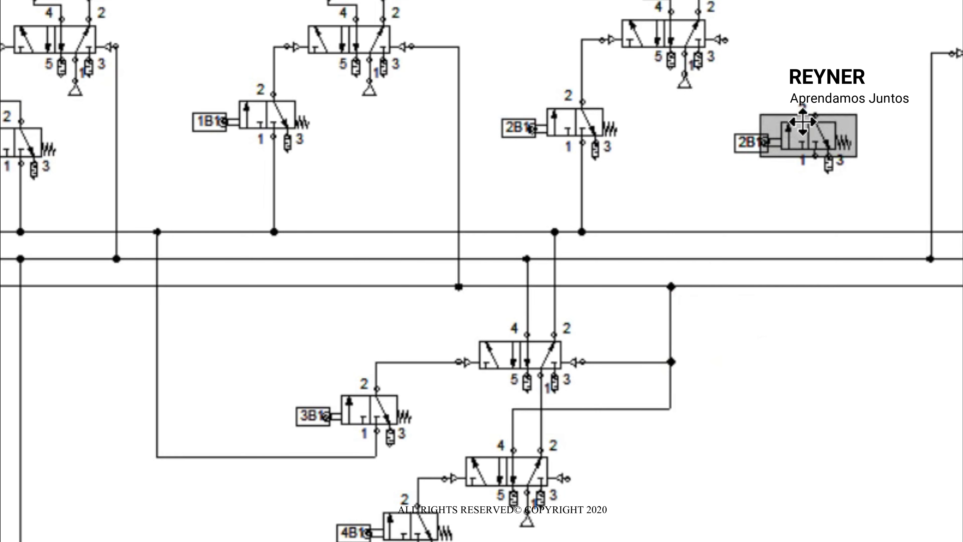
- Label the copied valve's mechanical connection 4B0
{"action": "left_click", "coordinate": [757, 143]}
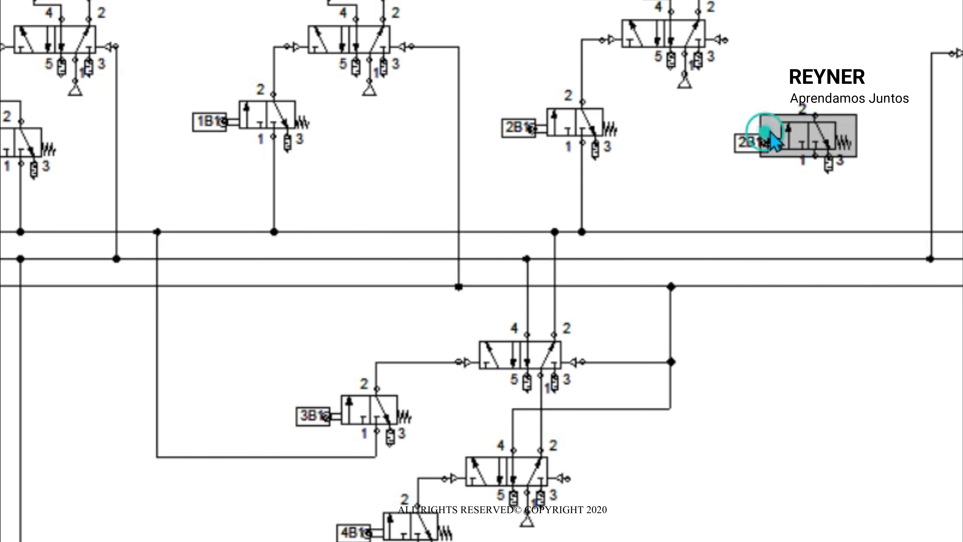
{"action": "double_click", "coordinate": [764, 142]}
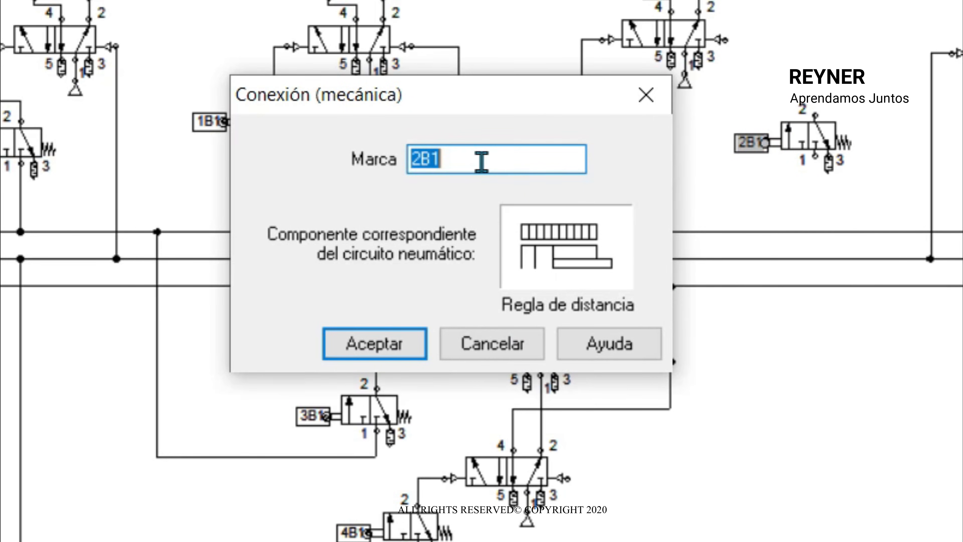
{"action": "type", "text": "4B0"}
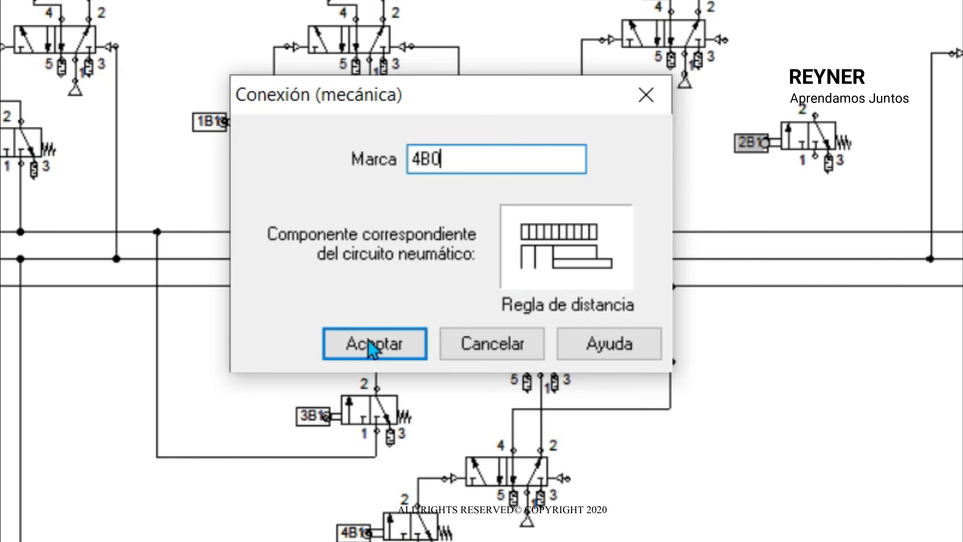
{"action": "left_click", "coordinate": [373, 346]}
- Connect the 4B0 valve's port 2 to cylinder 3A valve's right pilot and its port 1 to the Grupo III line
{"action": "left_click_drag", "start_coordinate": [814, 114], "coordinate": [724, 39]}
{"action": "left_click_drag", "start_coordinate": [827, 152], "coordinate": [800, 144]}
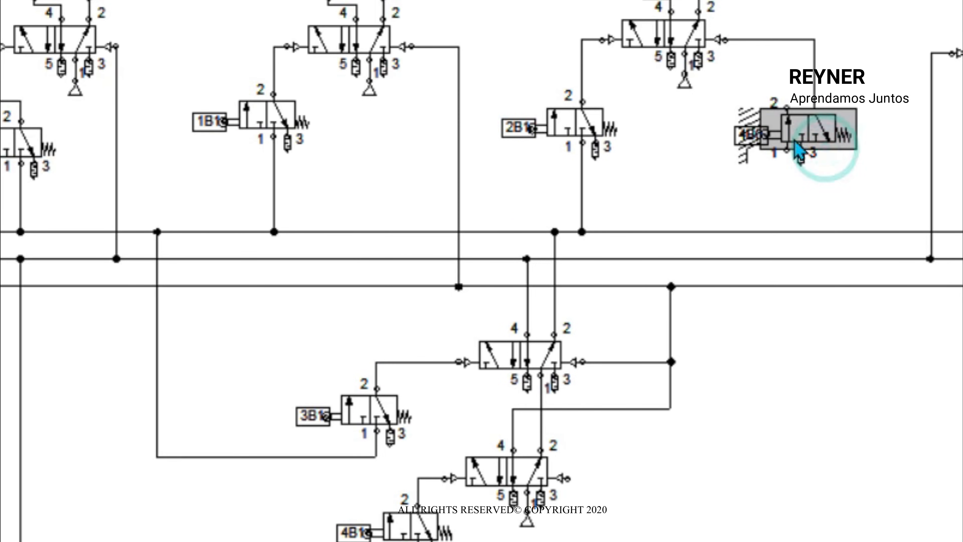
{"action": "left_click", "coordinate": [799, 68]}
{"action": "left_click_drag", "start_coordinate": [798, 68], "coordinate": [778, 73]}
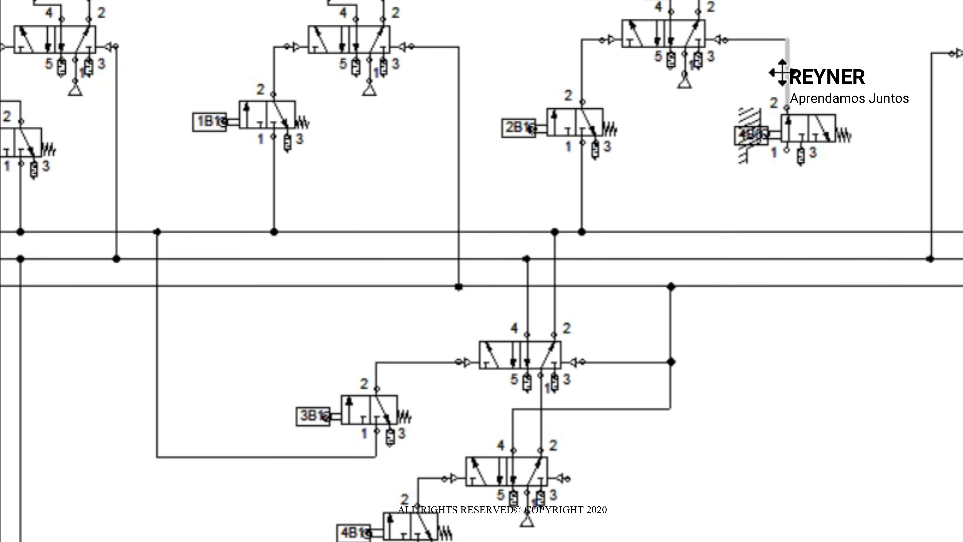
{"action": "left_click", "coordinate": [785, 149]}
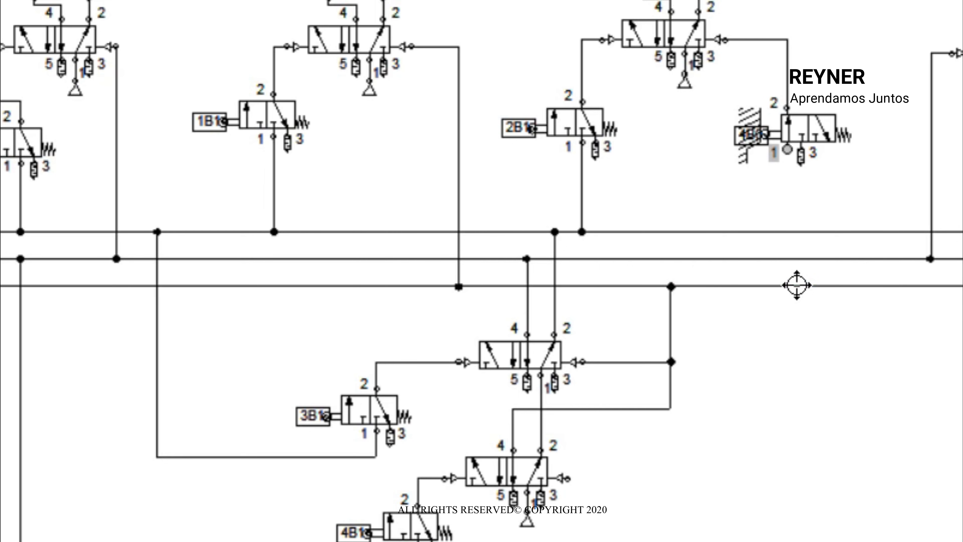
{"action": "left_click_drag", "start_coordinate": [796, 287], "coordinate": [795, 287]}
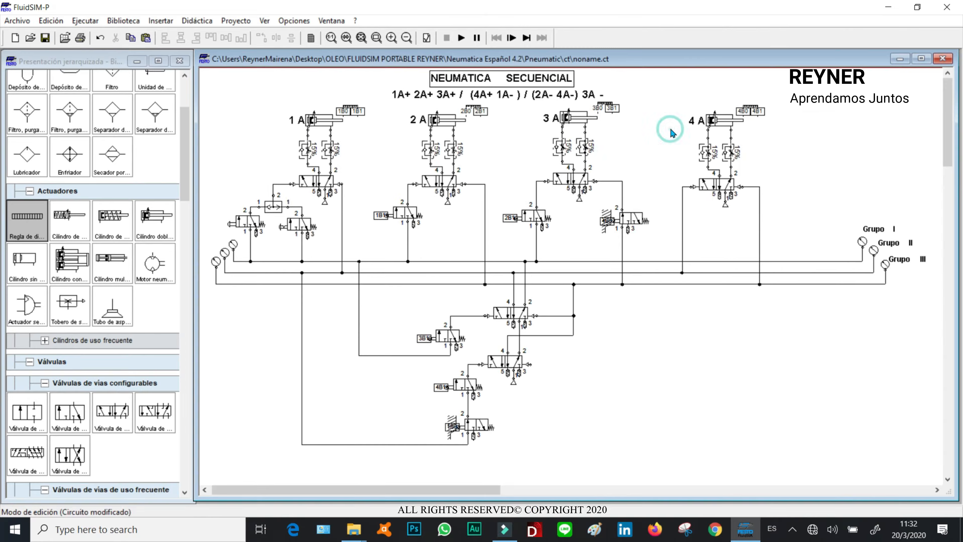
{"action": "left_click_drag", "start_coordinate": [817, 135], "coordinate": [817, 95]}
{"action": "left_click_drag", "start_coordinate": [636, 204], "coordinate": [636, 205]}
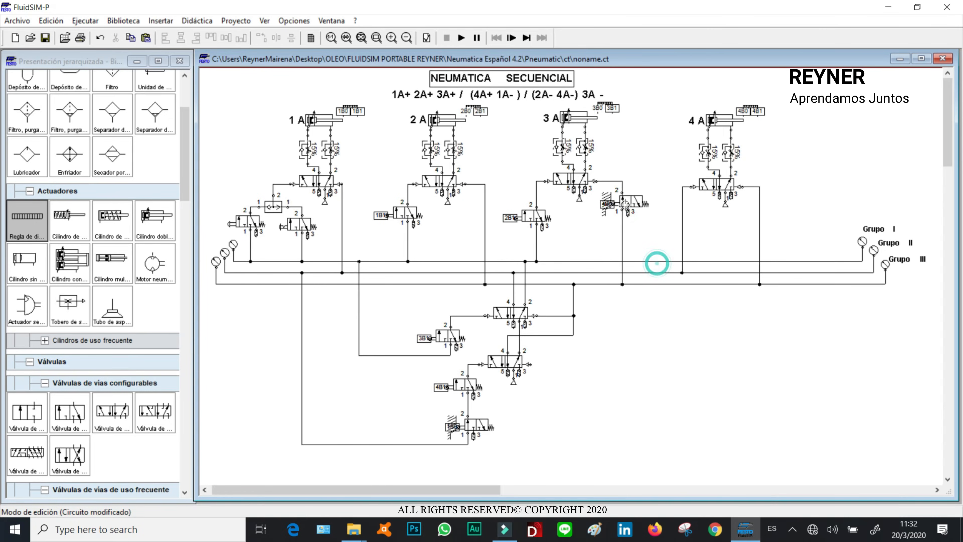
- Simulate the circuit, accept the warning, operate the start valve, and stop the simulation
{"action": "left_click", "coordinate": [461, 38]}
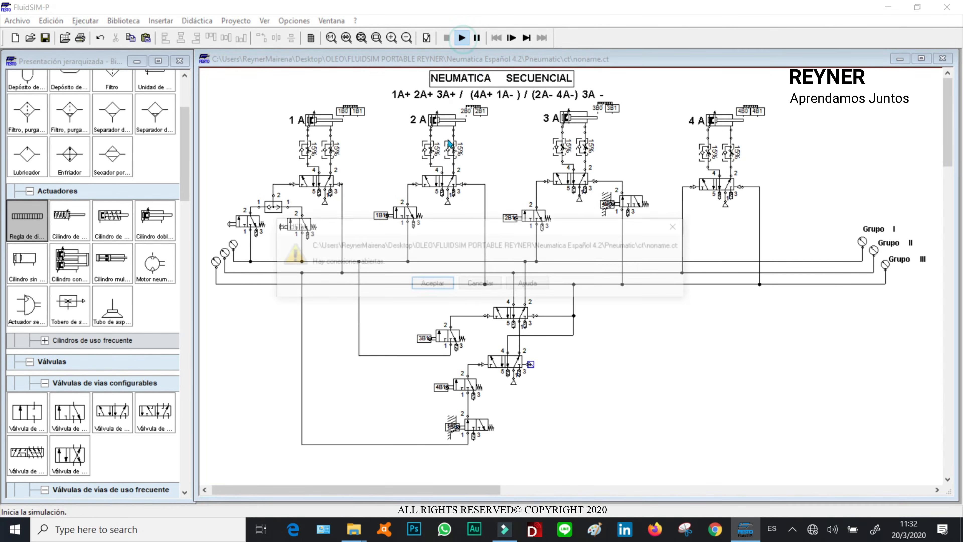
{"action": "left_click", "coordinate": [436, 285]}
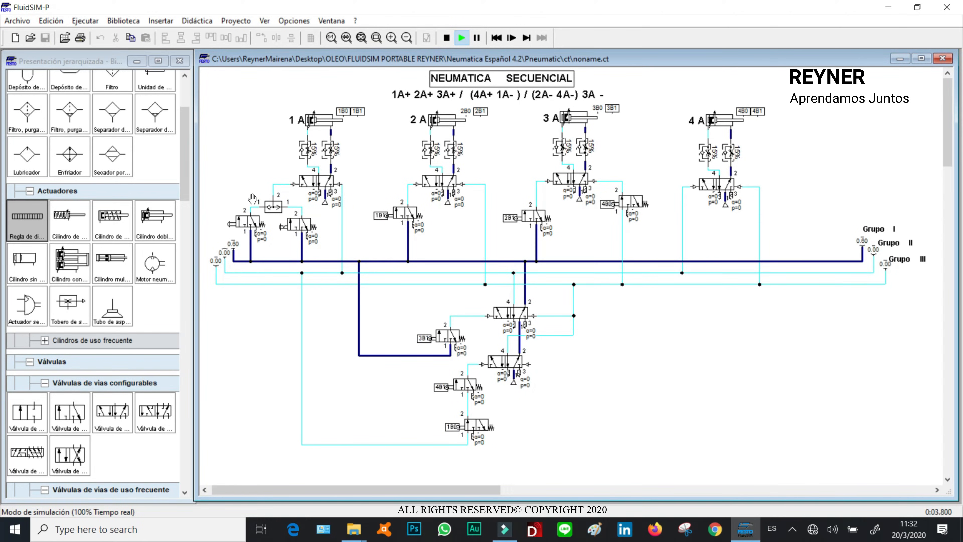
{"action": "left_click", "coordinate": [245, 218]}
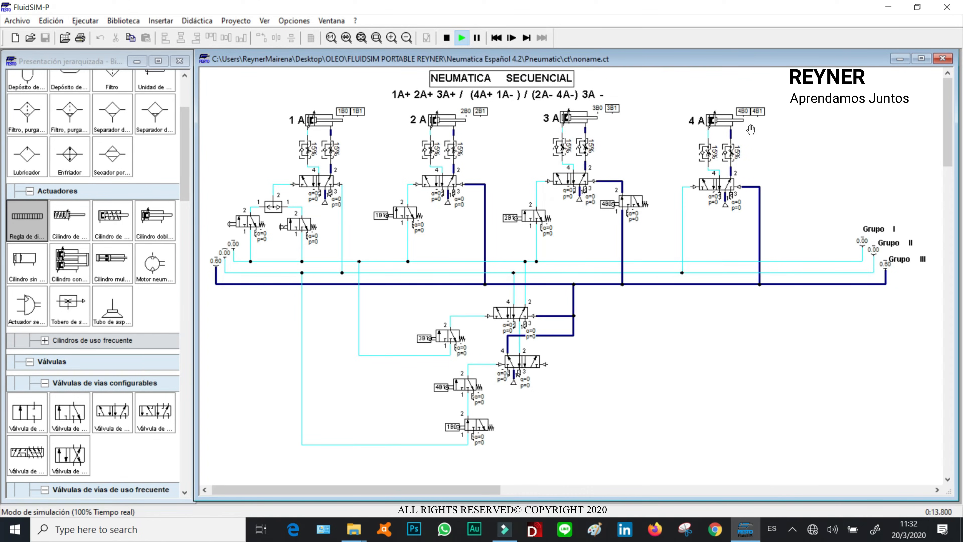
{"action": "left_click", "coordinate": [447, 38]}
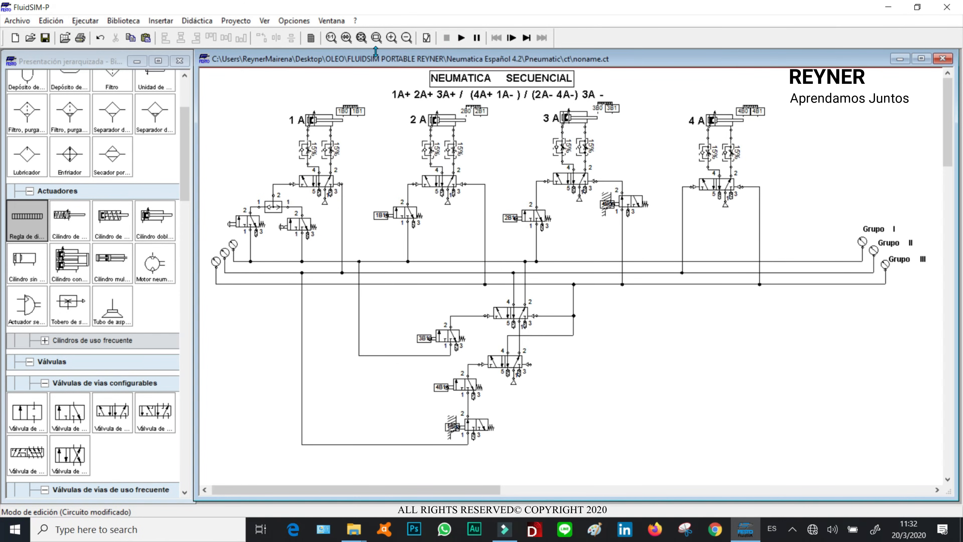
- Run the simulation once more, accept the warning, and stop it
{"action": "left_click", "coordinate": [460, 39]}
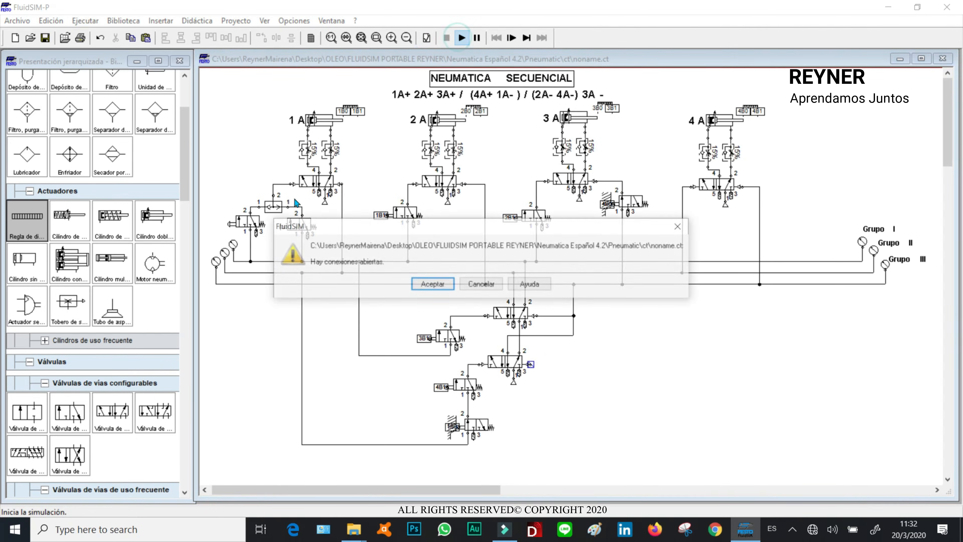
{"action": "left_click", "coordinate": [424, 283]}
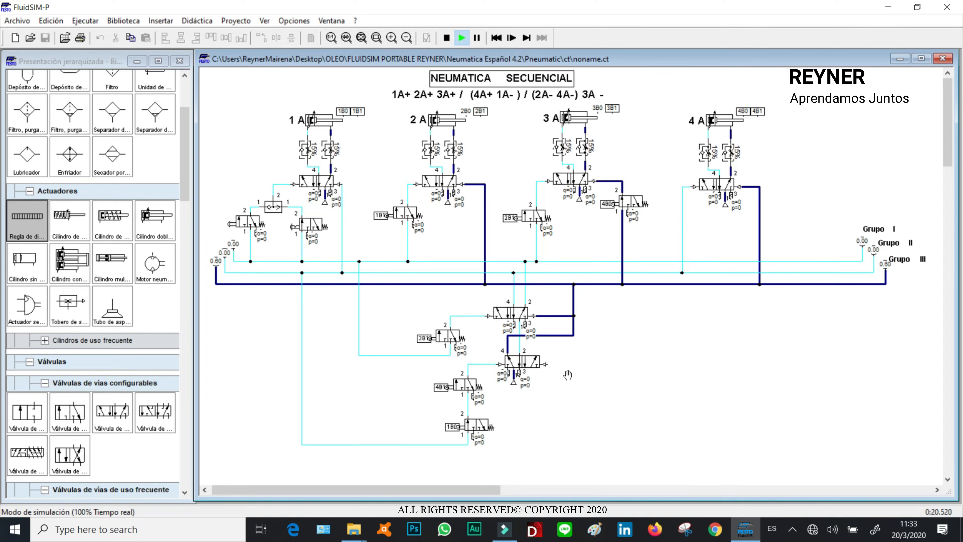
{"action": "left_click", "coordinate": [447, 41]}
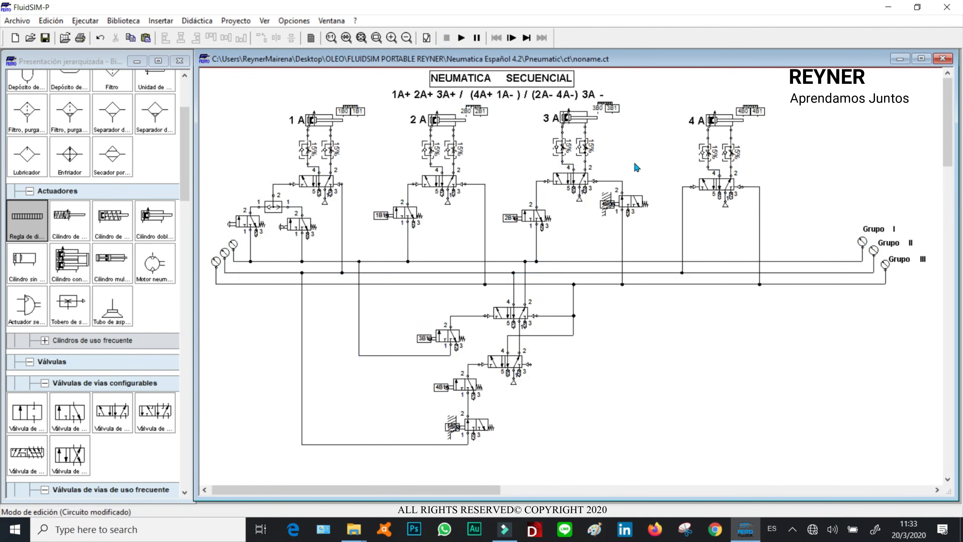
- Paste a copy of the roller-operated valve beside the lower memory valve and label its mechanical connection 3B0
{"action": "left_click", "coordinate": [541, 214]}
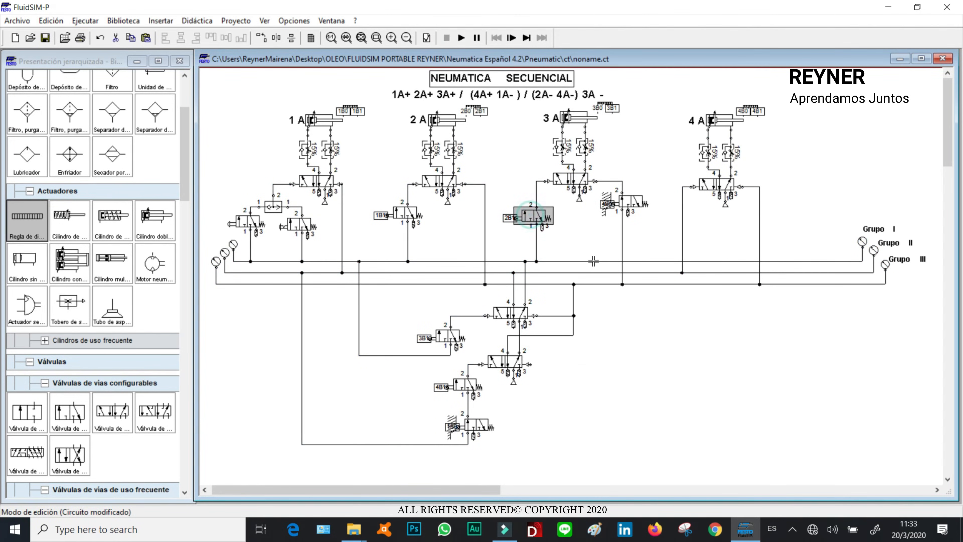
{"action": "key", "text": "ctrl+v"}
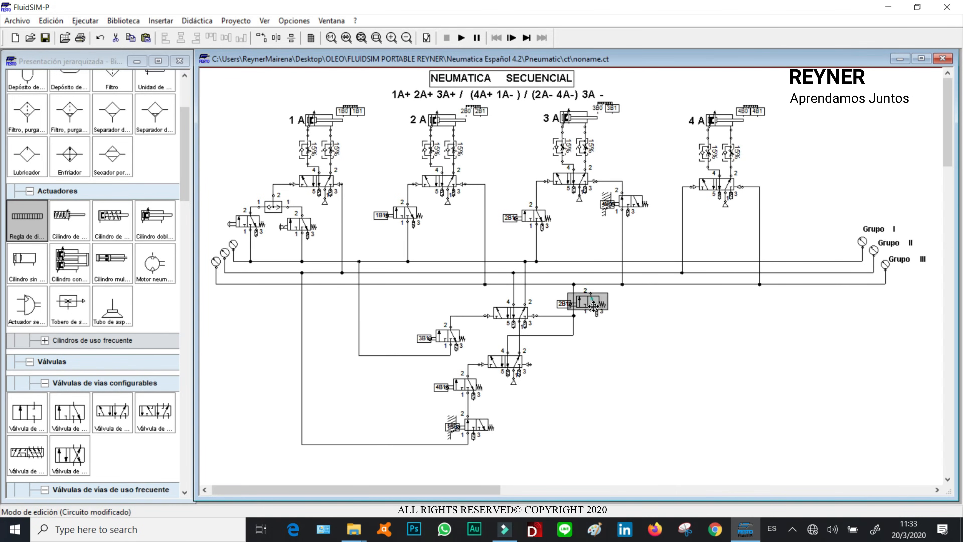
{"action": "left_click_drag", "start_coordinate": [594, 303], "coordinate": [598, 390]}
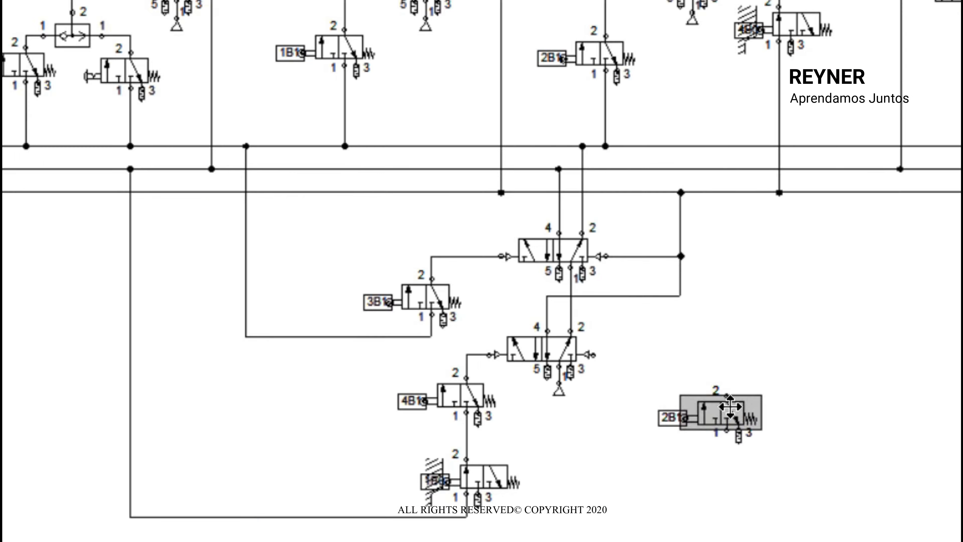
{"action": "double_click", "coordinate": [680, 417]}
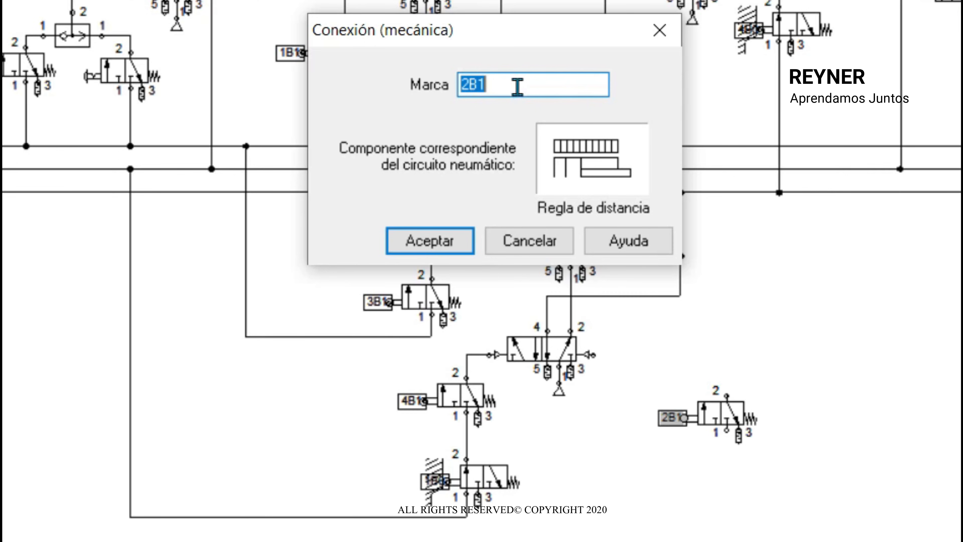
{"action": "type", "text": "3B0"}
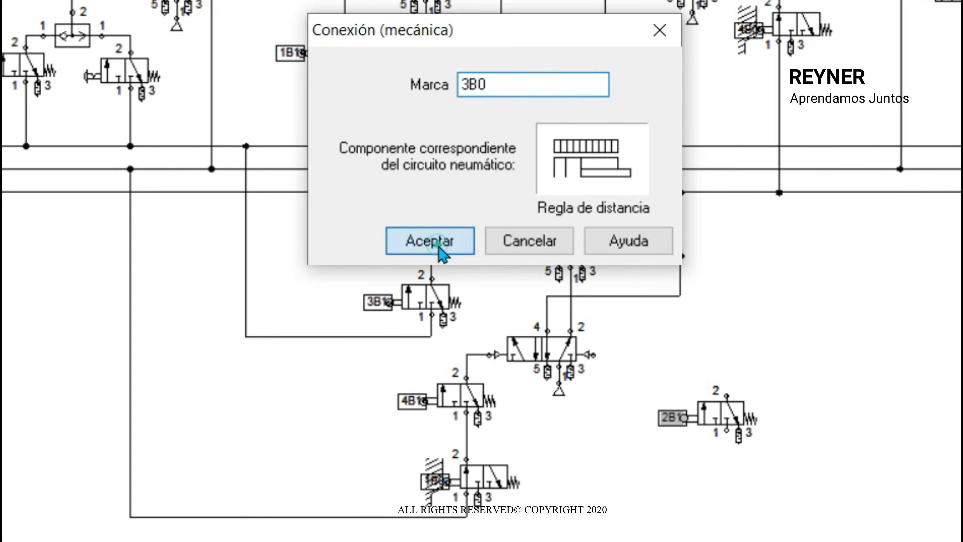
{"action": "left_click", "coordinate": [440, 246]}
- Connect the 3B0 valve's port 2 to the lower memory valve's right pilot and its port 1 to the supply line
{"action": "left_click_drag", "start_coordinate": [758, 425], "coordinate": [595, 355]}
{"action": "left_click", "coordinate": [709, 318]}
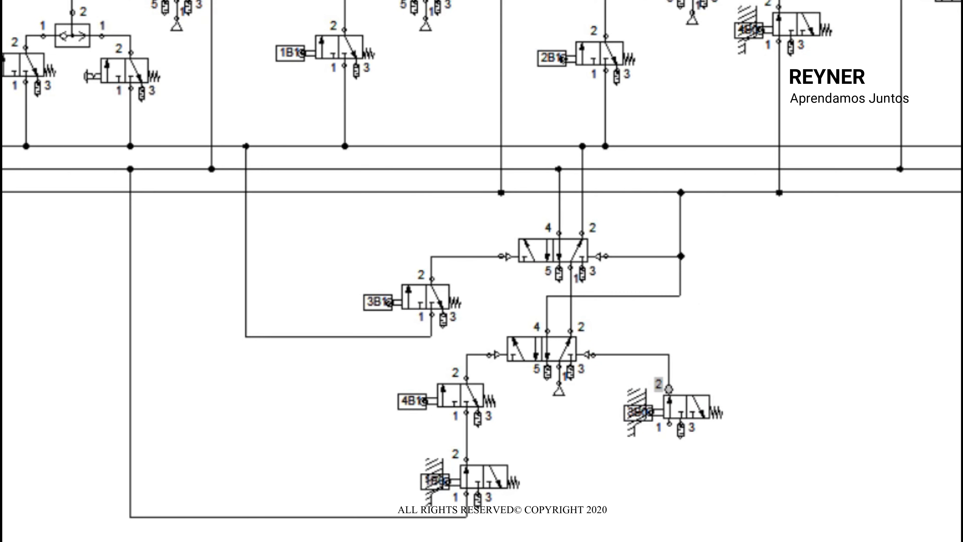
{"action": "left_click", "coordinate": [669, 424]}
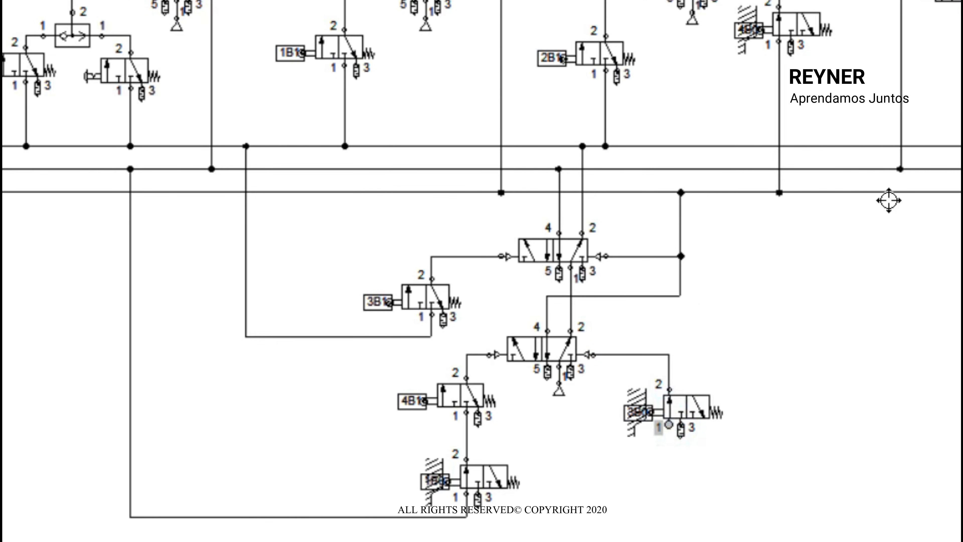
{"action": "left_click_drag", "start_coordinate": [906, 194], "coordinate": [906, 193]}
{"action": "left_click", "coordinate": [933, 384]}
{"action": "left_click_drag", "start_coordinate": [771, 435], "coordinate": [770, 470]}
{"action": "left_click", "coordinate": [804, 333]}
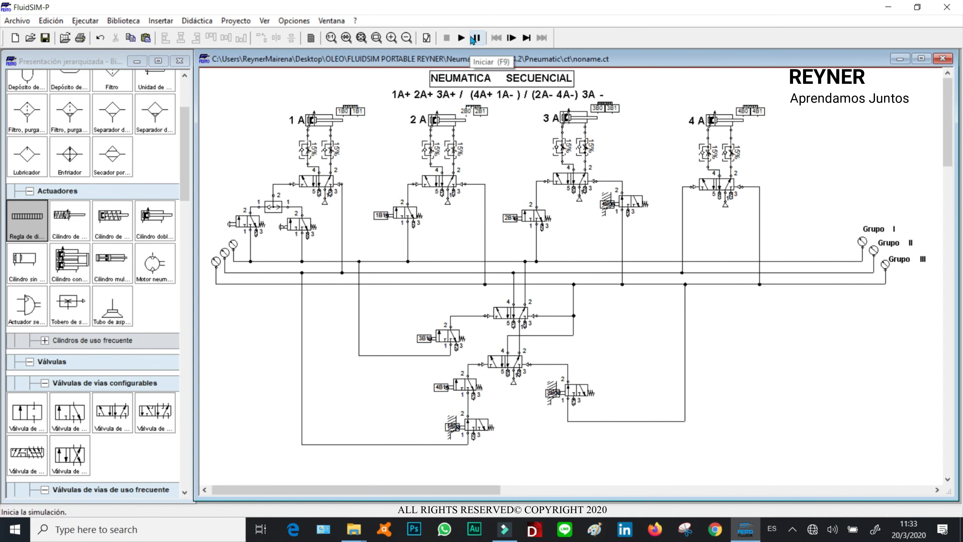
- Start and stop the simulation briefly, then shift the 4B0 valve slightly downward
{"action": "left_click", "coordinate": [462, 38]}
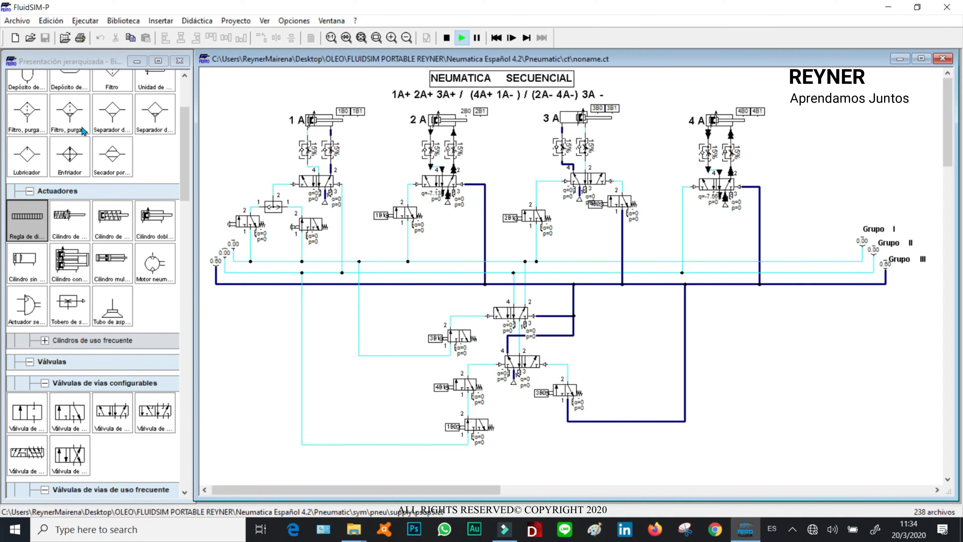
{"action": "left_click", "coordinate": [446, 37]}
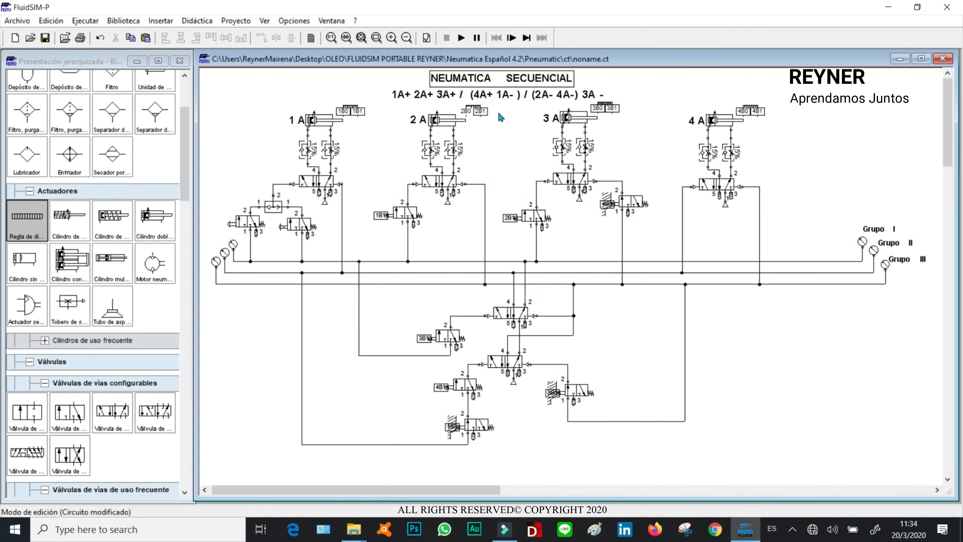
{"action": "left_click_drag", "start_coordinate": [638, 204], "coordinate": [638, 225]}
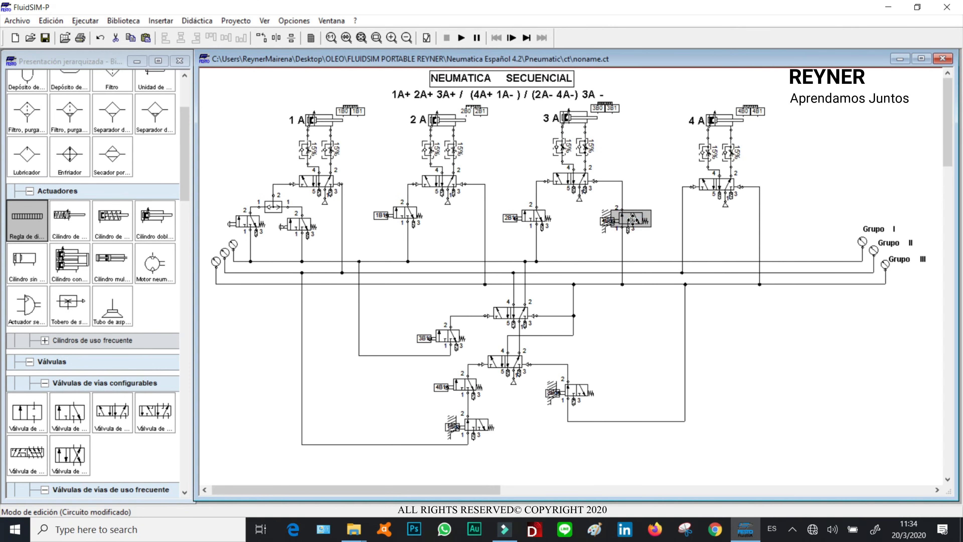
{"action": "left_click", "coordinate": [660, 163]}
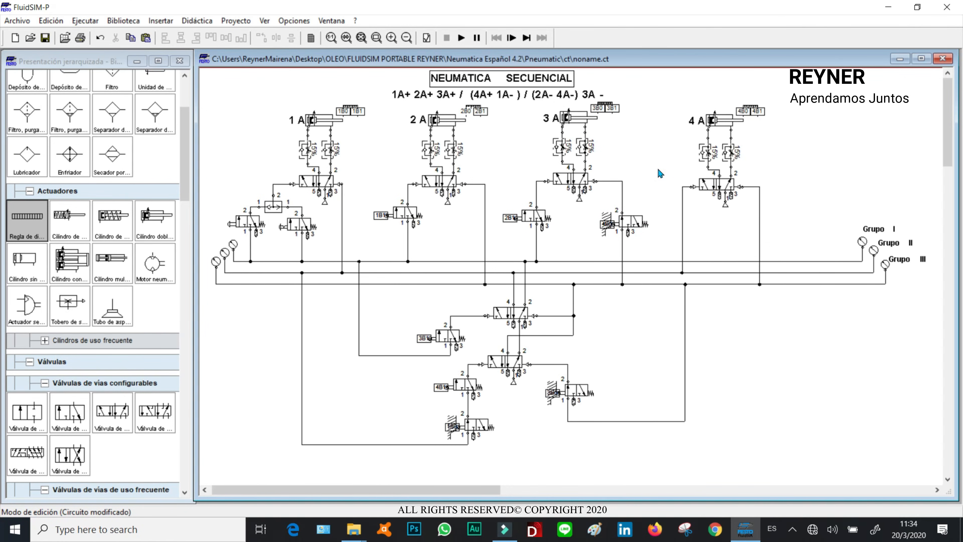
- Remove the 2B0 mark from cylinder 2A's distance rule
{"action": "double_click", "coordinate": [473, 109]}
{"action": "double_click", "coordinate": [389, 189]}
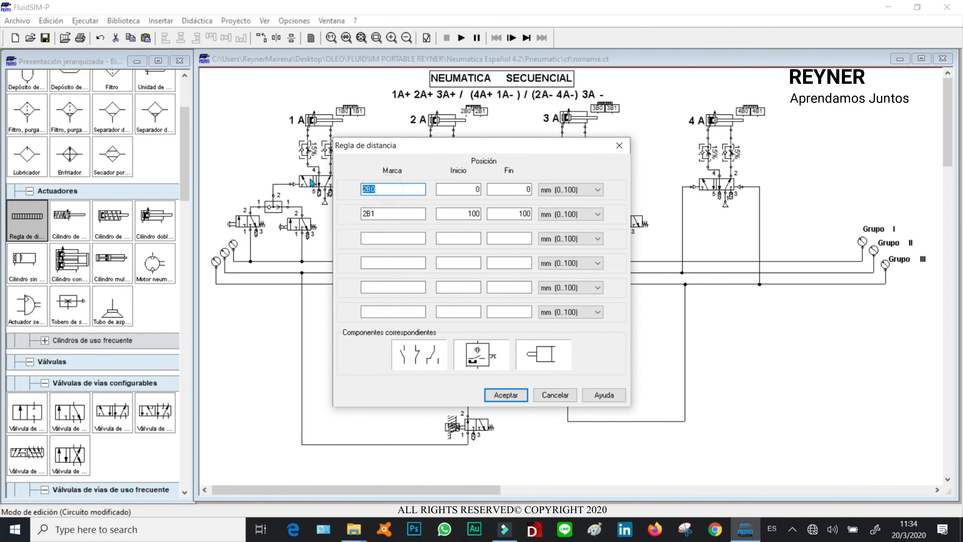
{"action": "double_click", "coordinate": [463, 185]}
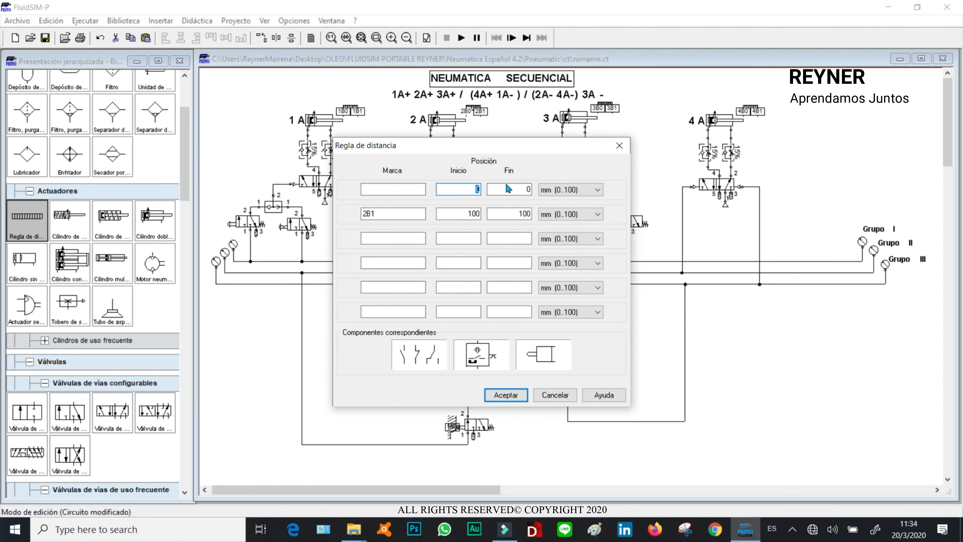
{"action": "left_click", "coordinate": [506, 395]}
- Check the 1B0 valve's mechanical label, then delete the 1B0 valve at the bottom of the circuit
{"action": "left_click", "coordinate": [886, 355]}
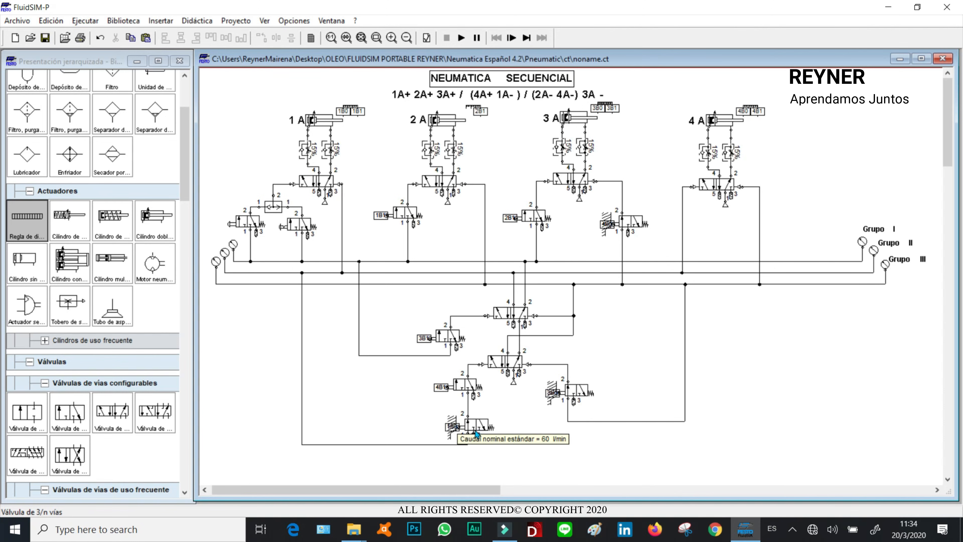
{"action": "left_click", "coordinate": [475, 423]}
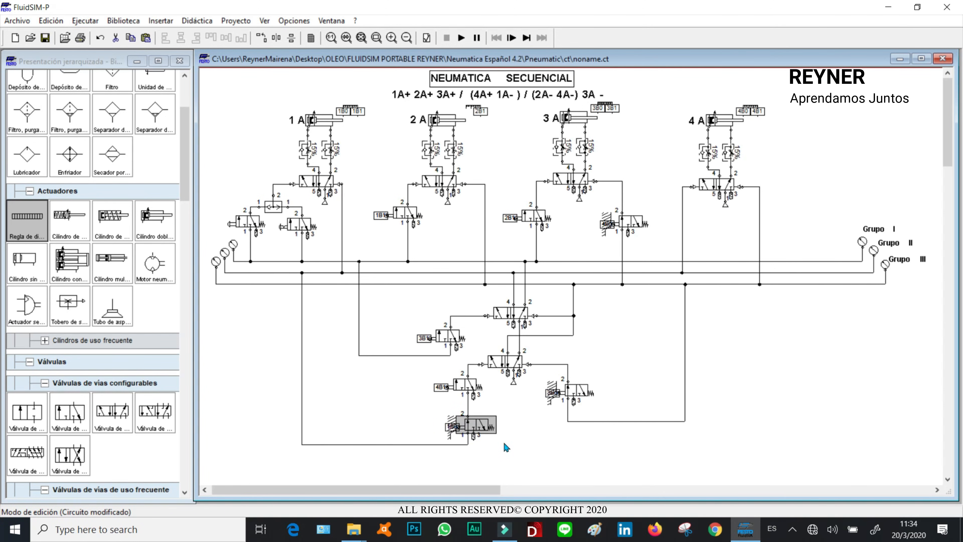
{"action": "left_click", "coordinate": [457, 427]}
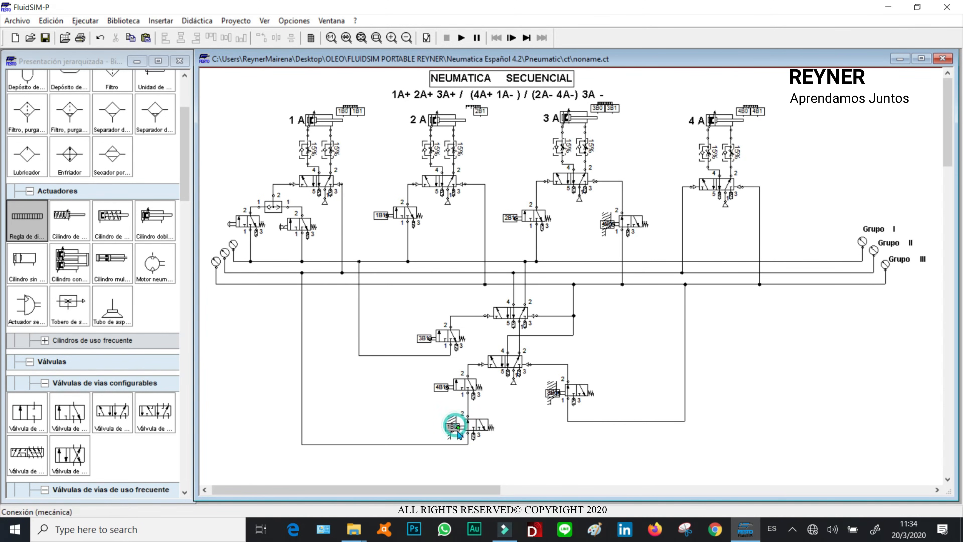
{"action": "left_click", "coordinate": [456, 427]}
{"action": "double_click", "coordinate": [456, 427]}
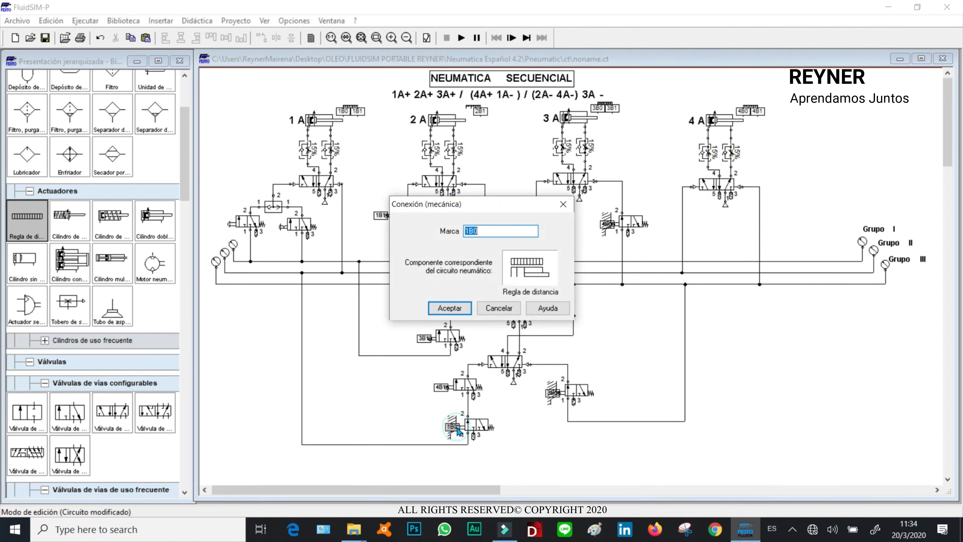
{"action": "left_click", "coordinate": [449, 308]}
{"action": "left_click", "coordinate": [482, 424]}
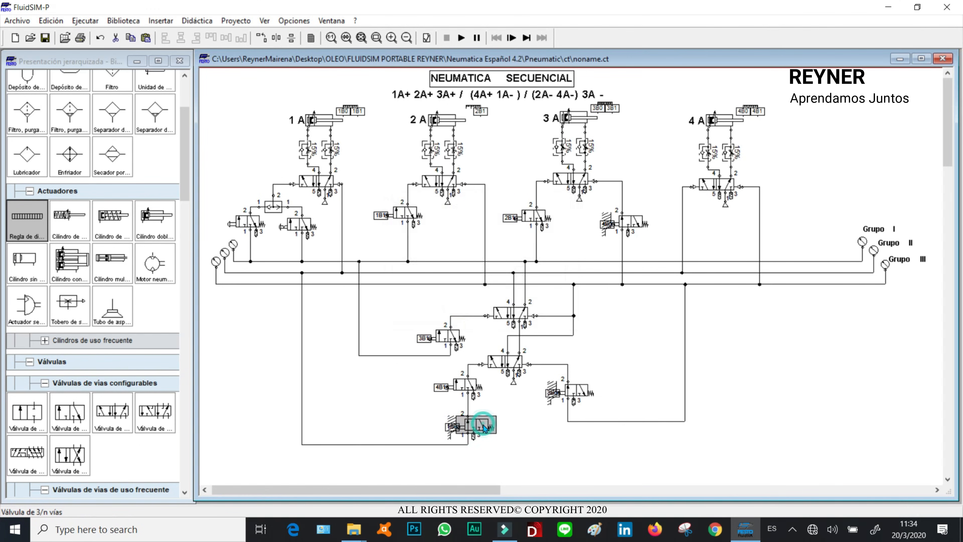
{"action": "key", "text": "Delete"}
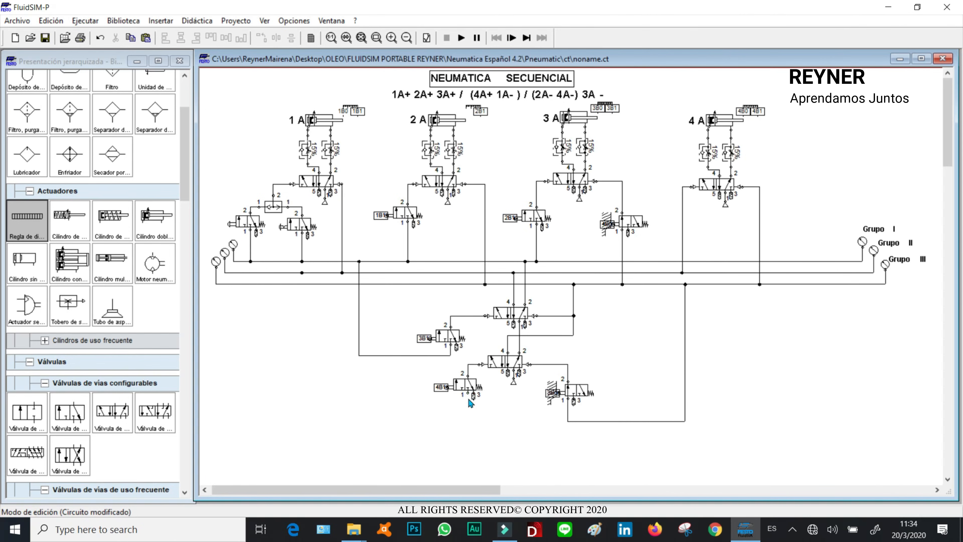
- Wire the 4B1 valve's port 1 to the vertical supply line freed by the deleted valve
{"action": "left_click_drag", "start_coordinate": [303, 273], "coordinate": [303, 273]}
{"action": "left_click_drag", "start_coordinate": [394, 399], "coordinate": [393, 410]}
{"action": "left_click", "coordinate": [430, 296]}
- Simulate the circuit, operate the start valve, and stop the simulation
{"action": "left_click", "coordinate": [463, 39]}
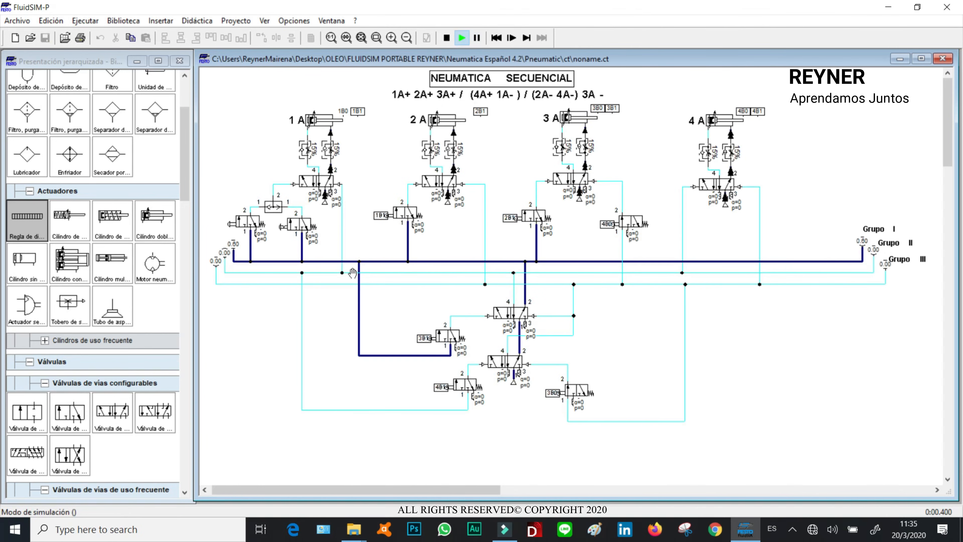
{"action": "left_click", "coordinate": [289, 225]}
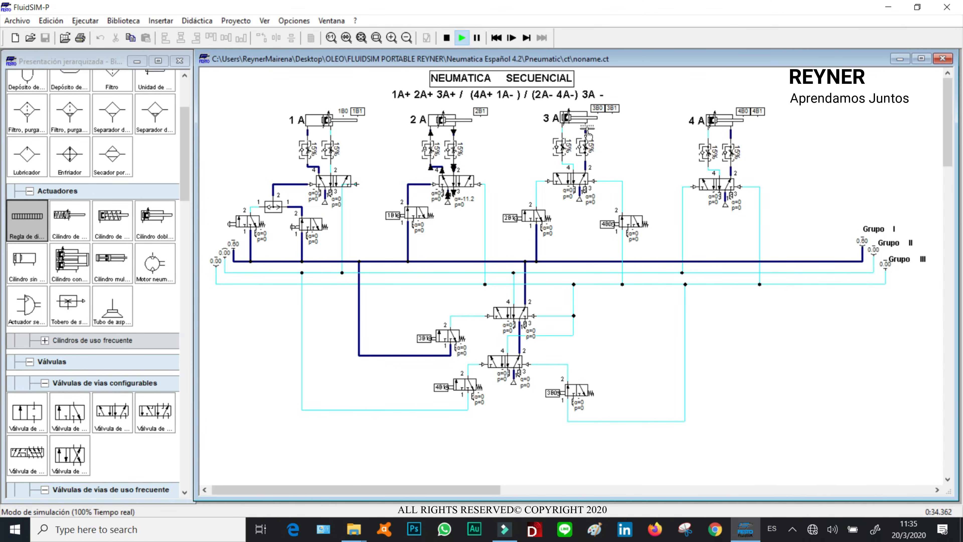
{"action": "left_click", "coordinate": [447, 38]}
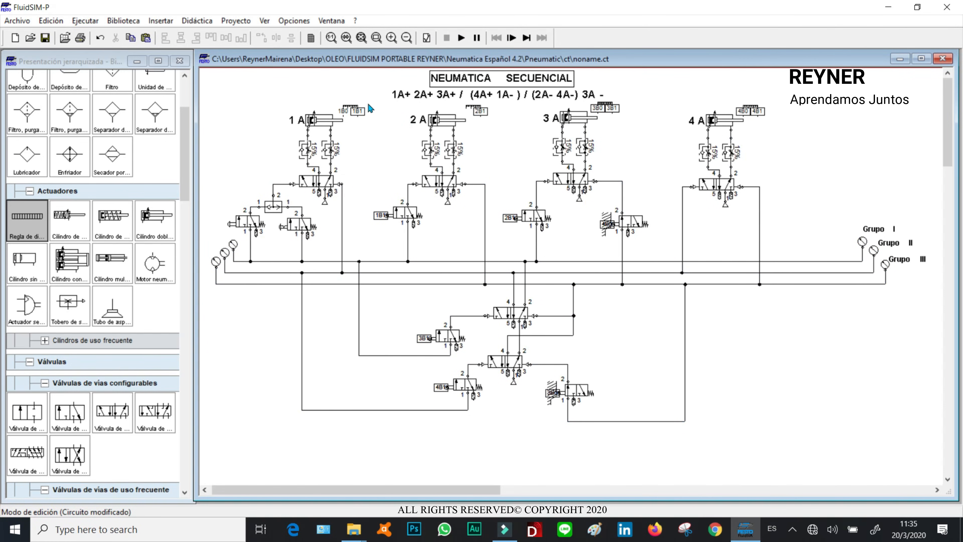
- Remove the 1B0 mark from cylinder 1A's distance rule
{"action": "double_click", "coordinate": [350, 111]}
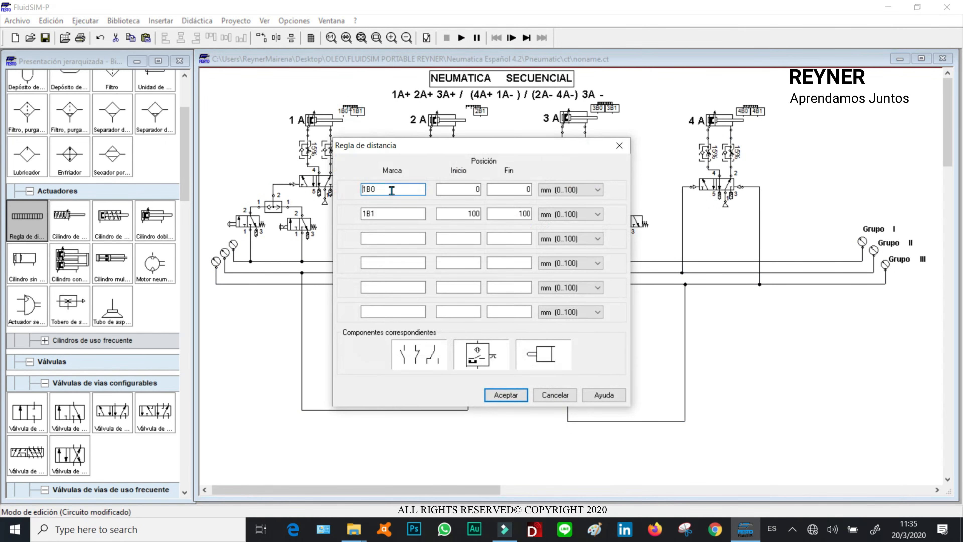
{"action": "left_click_drag", "start_coordinate": [471, 187], "coordinate": [569, 196]}
{"action": "key", "text": "BackSpace"}
{"action": "key", "text": "BackSpace"}
{"action": "left_click", "coordinate": [511, 394]}
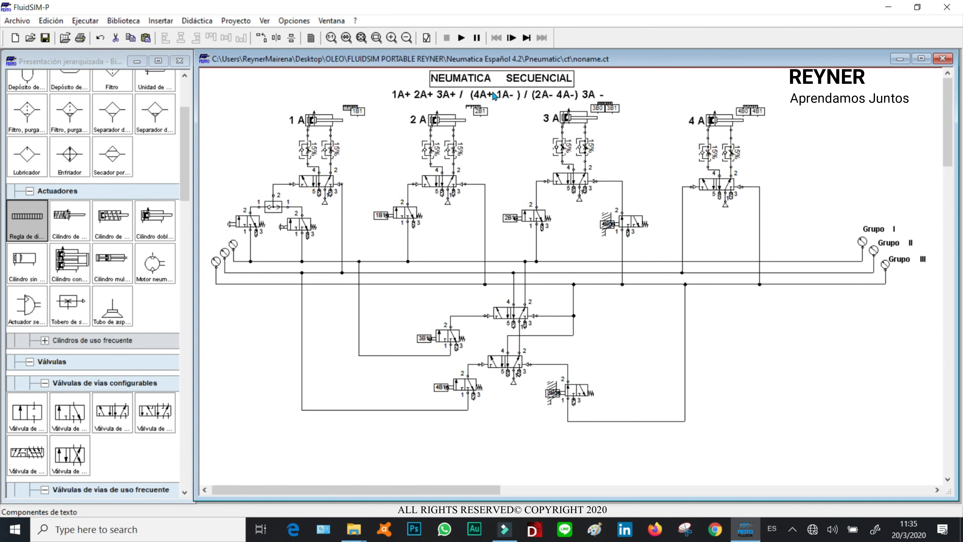
- Start the simulation and operate the start valve
{"action": "left_click", "coordinate": [461, 37]}
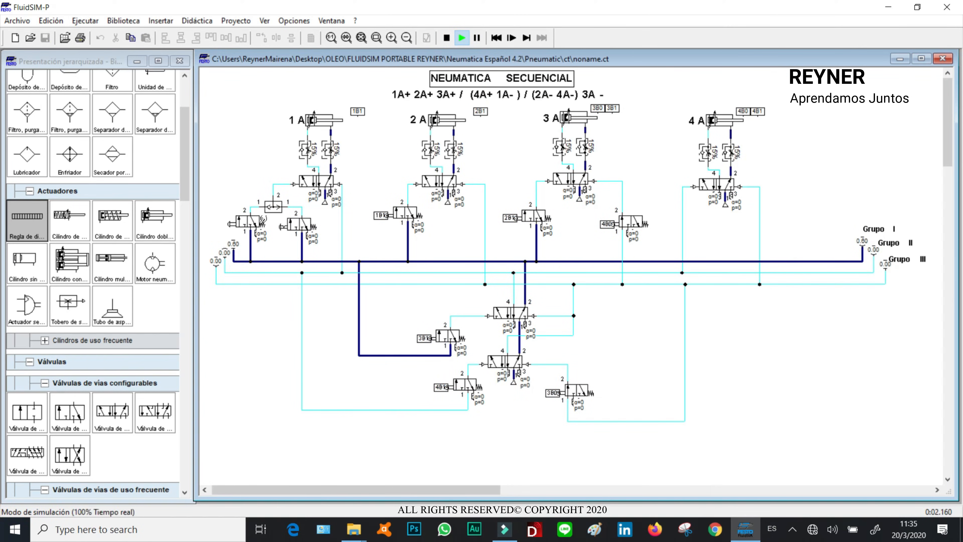
{"action": "left_click", "coordinate": [283, 225]}
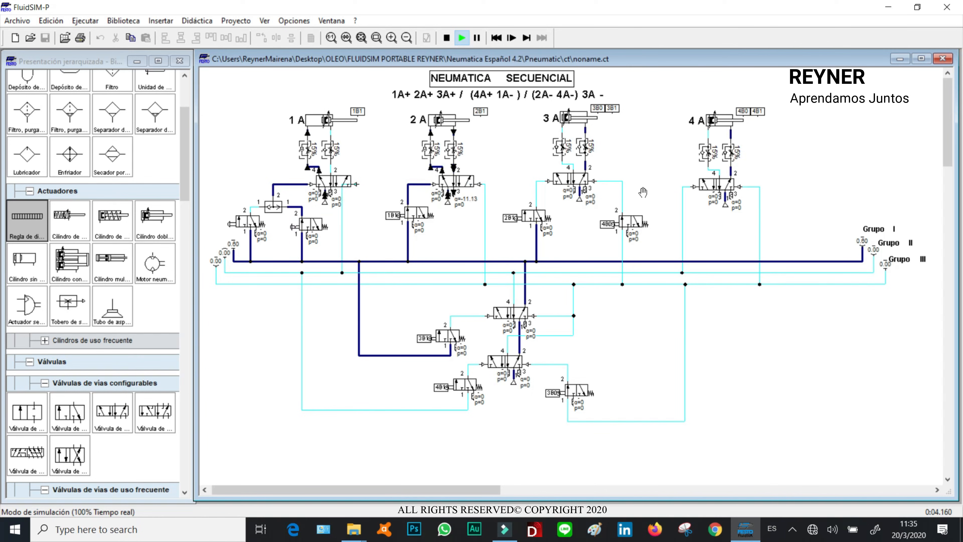